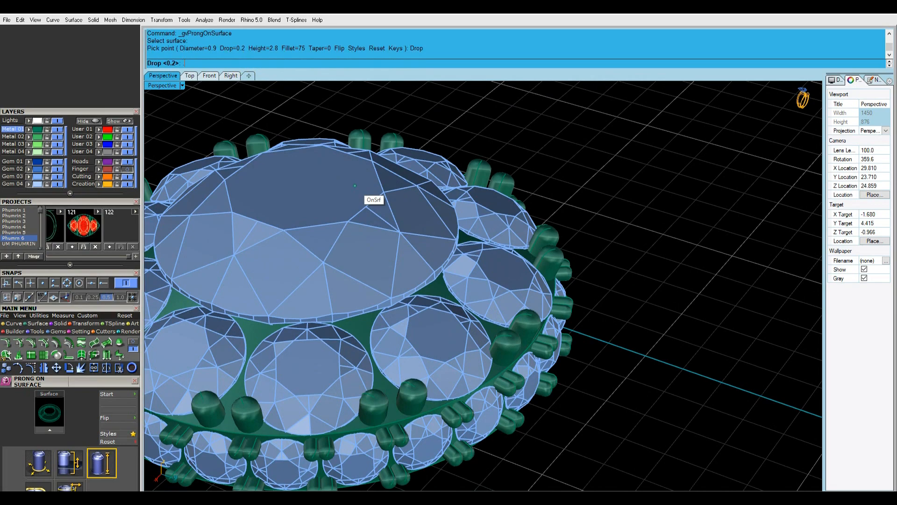
- Place a 0.9 mm diameter, 2.8 mm high prong on the surface at the edge of the large center stone
right_click_drag(464, 326, 512, 188)
scroll(418, 259, "up", 5)
left_click(419, 257)
right_click(419, 258)
left_click(419, 259)
scroll(419, 259, "down", 6)
- Rotate the new prong to align it radially with the center stone and tilt it closer to vertical
double_click(510, 187)
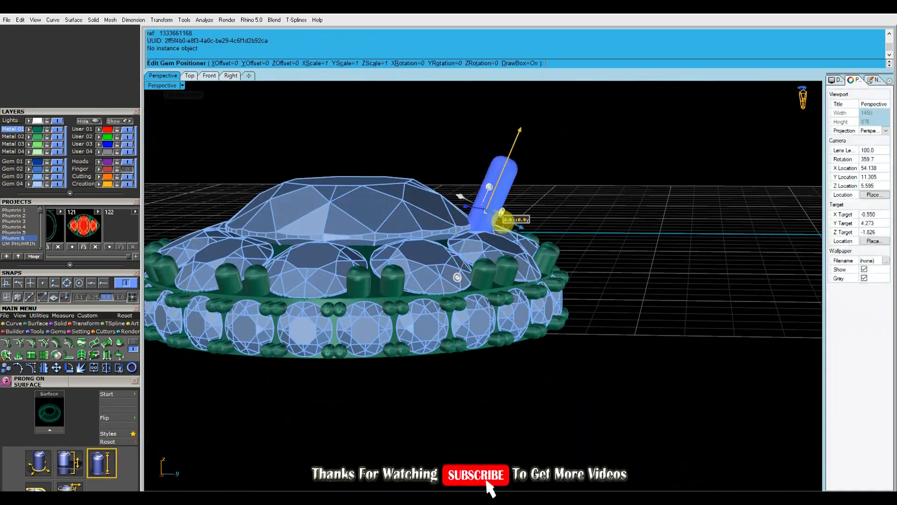
right_click_drag(456, 276, 360, 337)
left_click(190, 76)
scroll(409, 290, "up", 5)
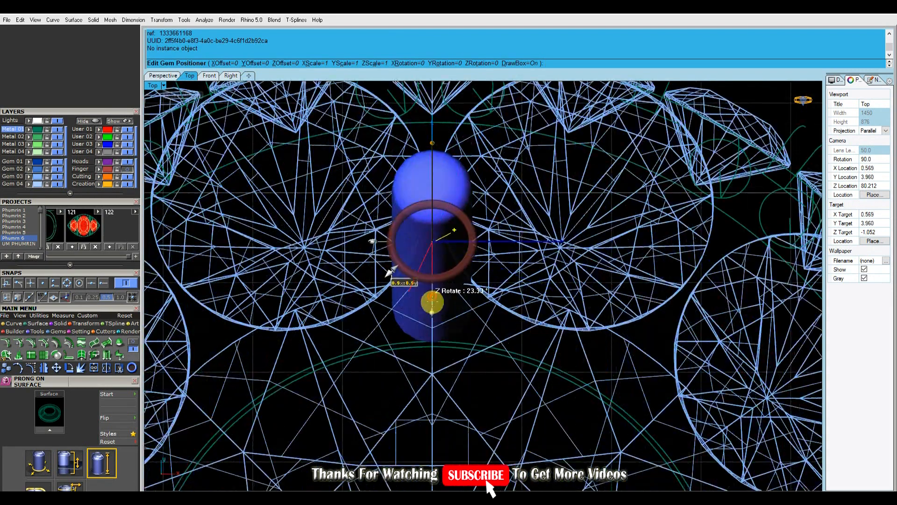
left_click(162, 76)
right_click_drag(502, 241, 616, 173)
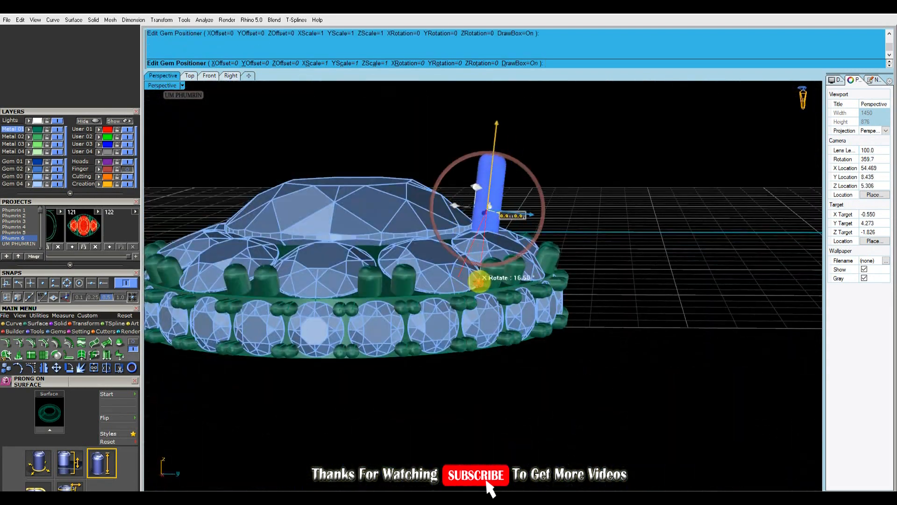
right_click_drag(492, 113, 488, 281)
left_click_drag(482, 280, 482, 279)
right_click_drag(538, 183, 631, 220)
scroll(516, 282, "up", 4)
right_click(543, 154)
- Try to polar-array the tilted prong around the origin
scroll(542, 154, "down", 6)
left_click(505, 175)
type("A")
key("Return")
type("0")
key("Return")
key("Return")
key("Return")
left_click(631, 221)
scroll(614, 253, "down", 4)
right_click_drag(613, 252, 476, 243)
key("ctrl+z")
- Polar-array the prong around the origin with 10 items over 360 degrees
left_click(543, 202)
type("g")
key("Return")
scroll(523, 261, "up", 4)
left_click(532, 237)
type("A")
key("Return")
type("0")
key("Return")
key("Return")
key("Return")
key("Return")
- Fine-tune the vertical position of the large center diamond within the ring of prongs
left_click(476, 243)
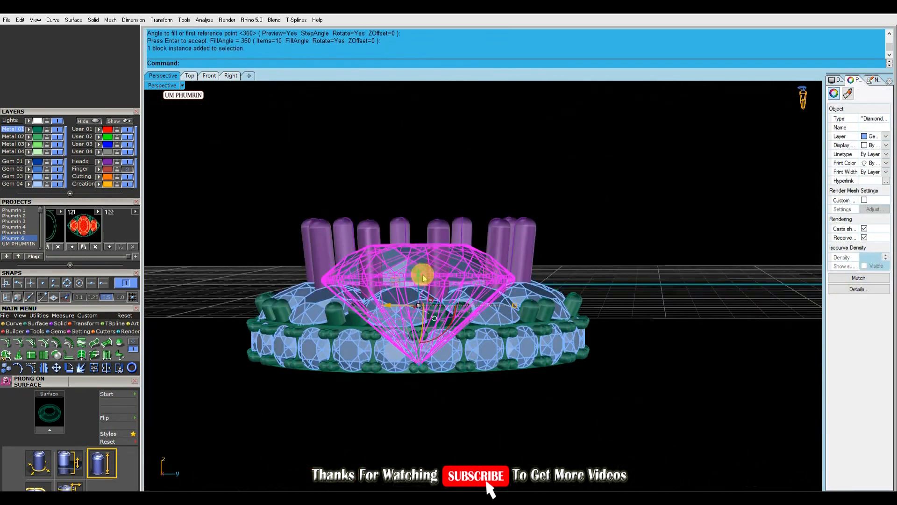
left_click_drag(419, 274, 419, 270)
left_click(639, 237)
right_click_drag(639, 237, 627, 257)
scroll(626, 257, "down", 4)
scroll(453, 247, "up", 4)
left_click(452, 240)
left_click_drag(453, 240, 453, 244)
left_click(660, 227)
right_click_drag(659, 224, 583, 230)
- Adjust the height of one of the prongs around the center diamond
left_click(583, 228)
type("g")
key("Return")
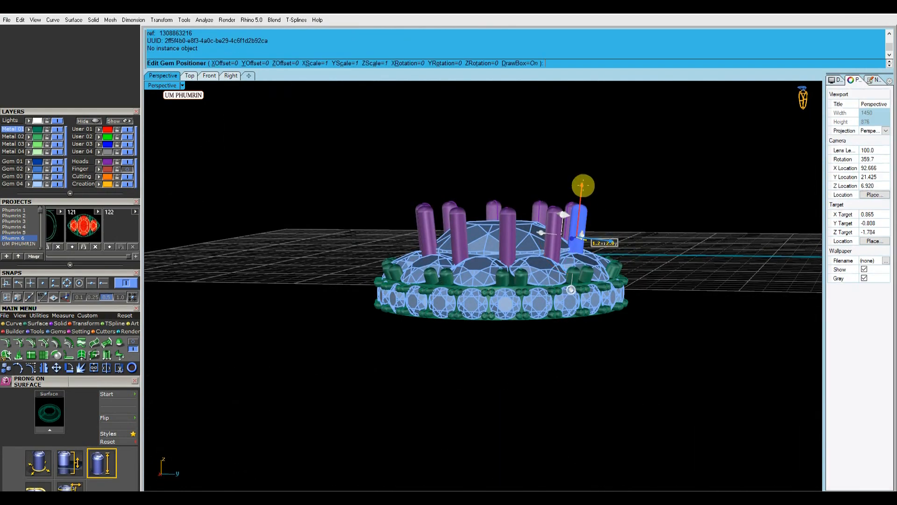
key("Return")
- Select the prongs around the center diamond and assign them to the Metal 01 layer
right_click_drag(633, 183, 548, 225)
left_click_drag(611, 230, 347, 190)
right_click_drag(355, 189, 507, 234)
left_click(39, 130)
left_click(309, 164)
right_click_drag(308, 163, 364, 212)
- Select the whole cluster head to check it, clear the selection and save the ring file
scroll(364, 213, "down", 4)
left_click_drag(289, 154, 665, 360)
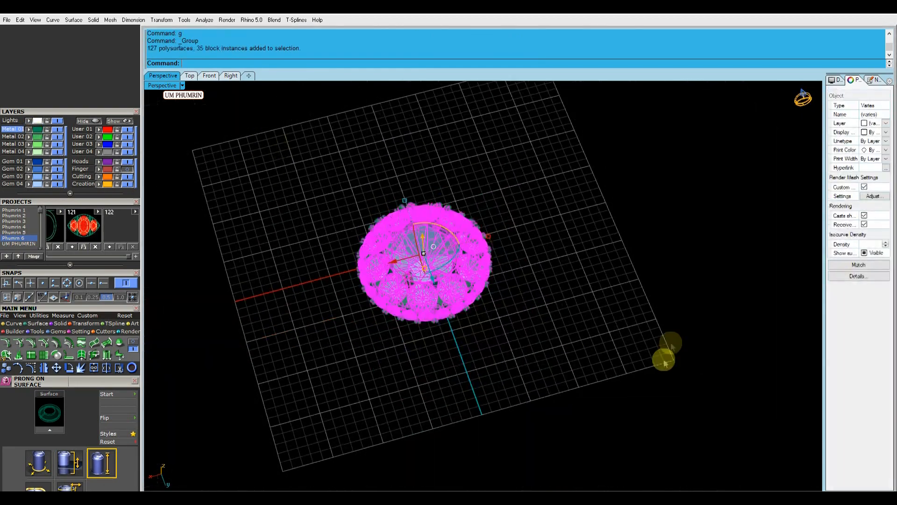
left_click(864, 265)
left_click(573, 311)
right_click_drag(573, 311, 542, 322)
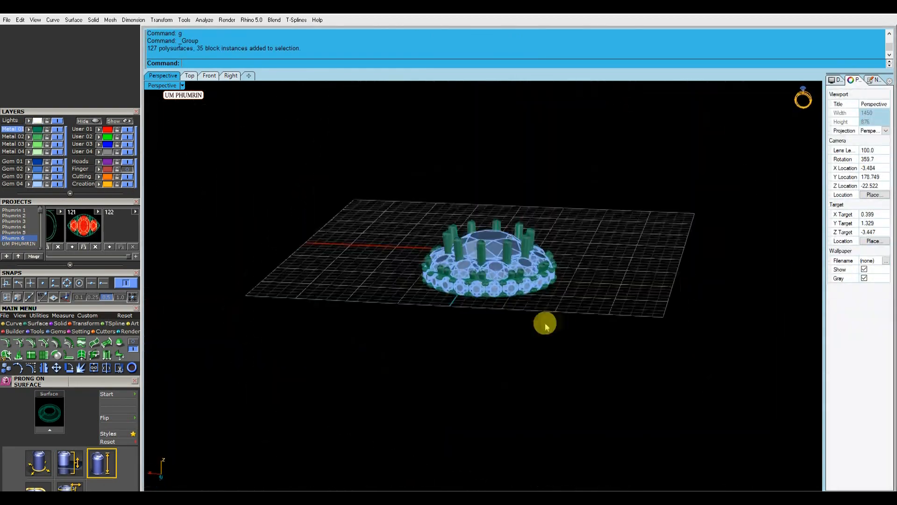
scroll(549, 307, "up", 4)
key("ctrl+s")
- Show the Finger layer's ring rail and move the whole cluster head straight up above it in the Front view
left_click(209, 76)
left_click_drag(360, 267, 547, 370)
left_click(128, 169)
left_click_drag(447, 280, 447, 168)
left_click(564, 243)
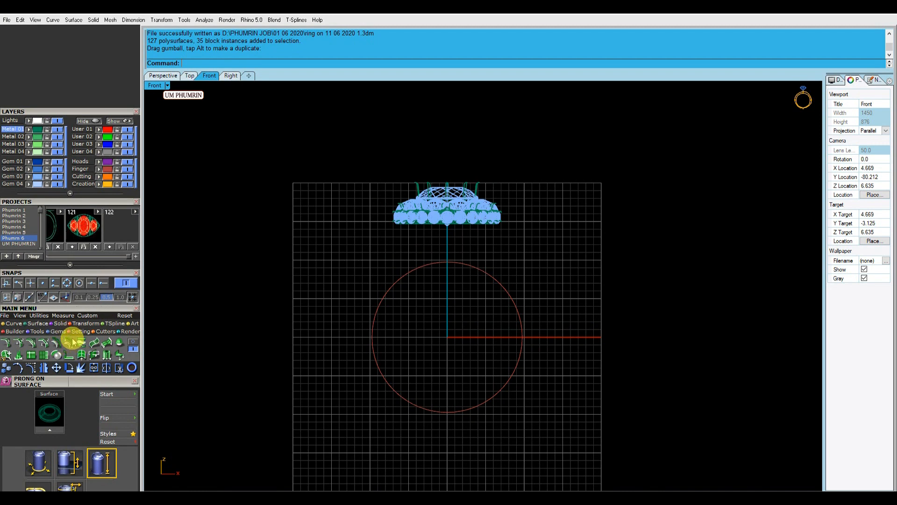
- Load a 3.6 mm round diamond and move it up between the ring rail and the cluster head
left_click(59, 331)
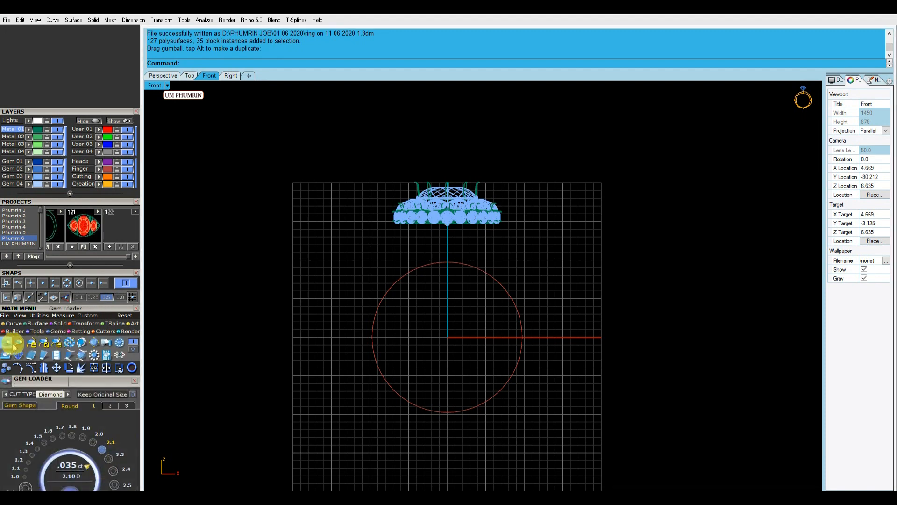
left_click(109, 294)
left_click(93, 314)
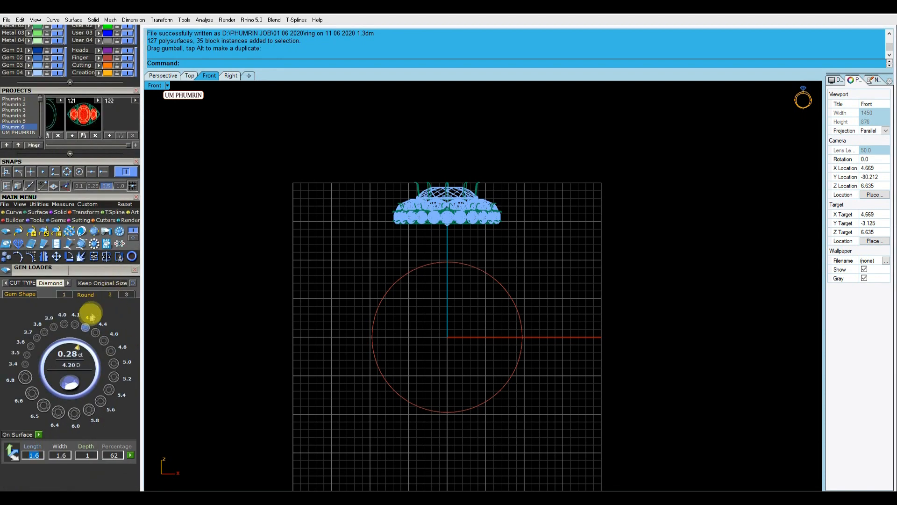
left_click(31, 346)
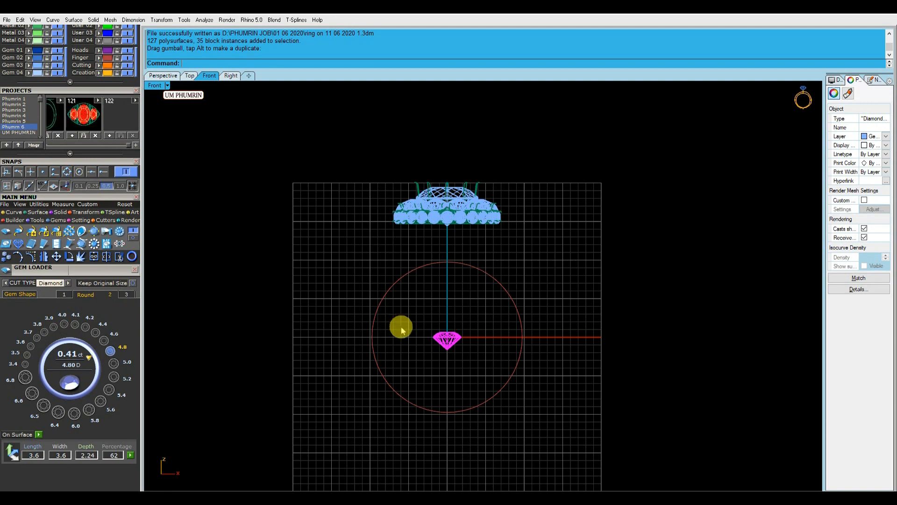
scroll(448, 335, "up", 3)
left_click_drag(449, 334, 451, 148)
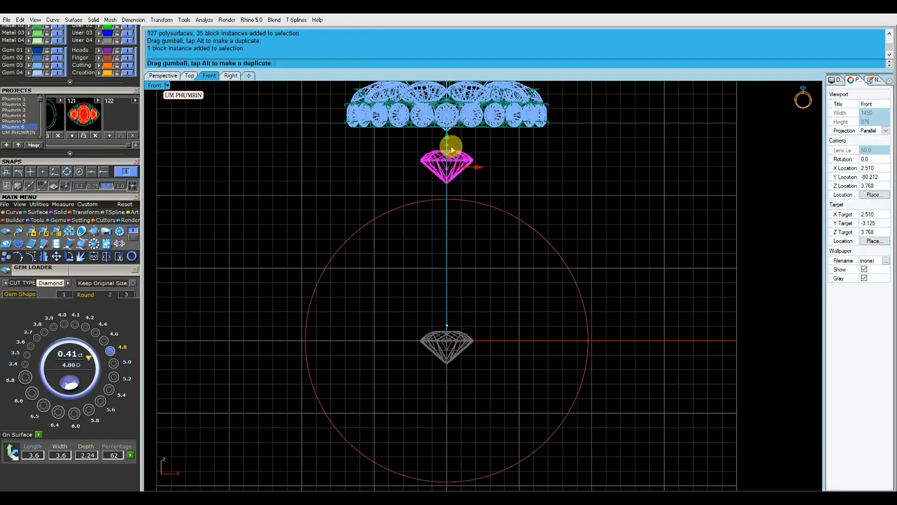
left_click(509, 186)
- Offset the ring rail outward by 2.5 mm
right_click_drag(511, 188, 490, 257)
left_click(490, 227)
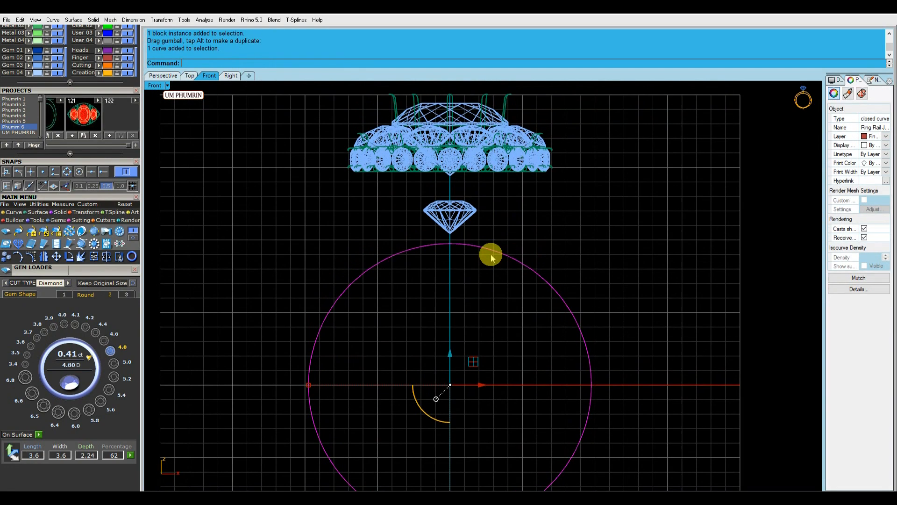
type("ff")
key("space")
scroll(497, 212, "up", 2)
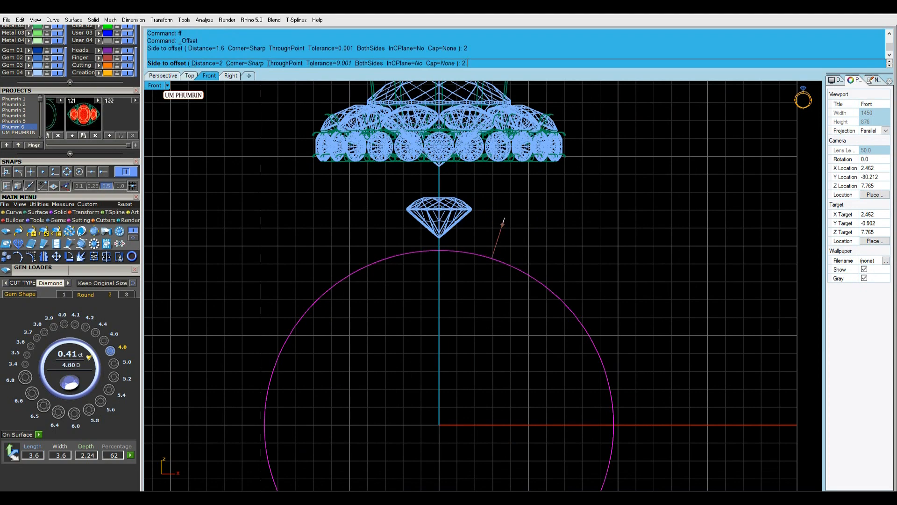
type(".5")
key("Return")
left_click(505, 219)
- Move the 3.6 mm diamond vertically so its girdle aligns with the 2.5 mm offset curve
scroll(436, 211, "up", 6)
left_click(439, 209)
left_click_drag(443, 207, 450, 200)
left_click(471, 171)
scroll(471, 171, "down", 8)
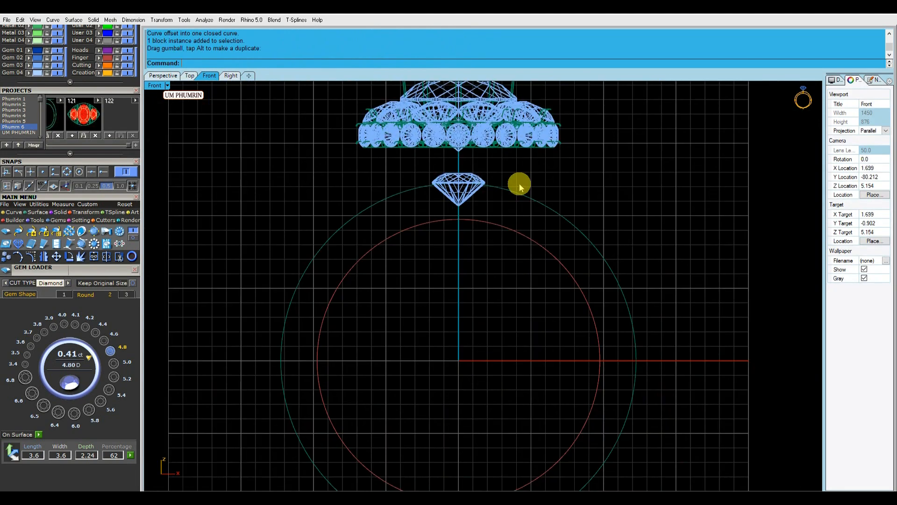
scroll(509, 187, "up", 2)
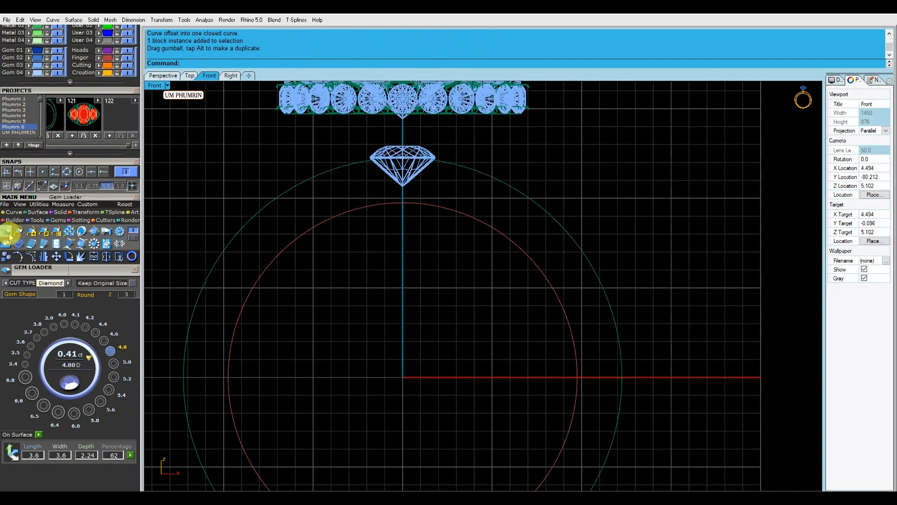
- Load a 2.1 mm round diamond and rotate it in the Right view so its table faces the front
left_click(82, 293)
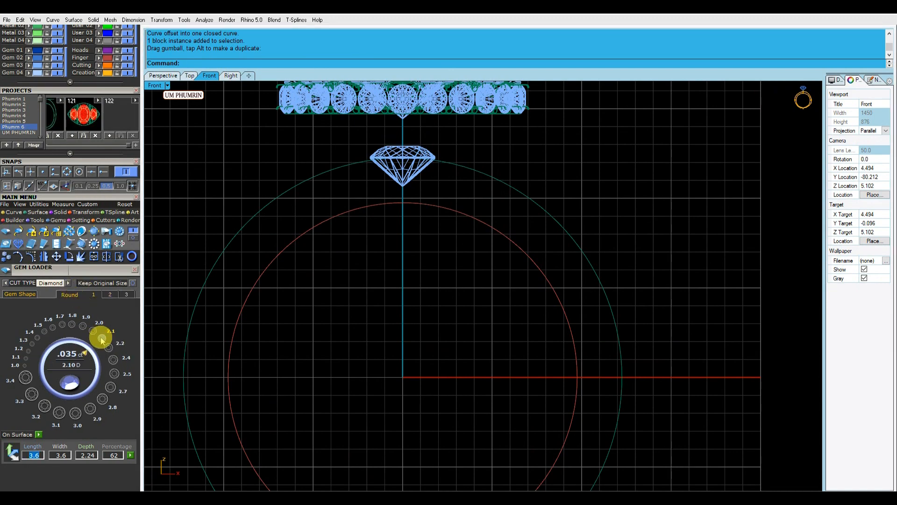
left_click(108, 348)
left_click(231, 75)
left_click_drag(462, 318, 514, 323)
left_click(189, 75)
left_click(210, 75)
- Move the 2.1 mm diamond straight up to just above the top of the ring rail
right_click_drag(402, 365, 406, 323)
left_click(423, 318)
left_click(412, 332)
left_click_drag(407, 310, 406, 106)
scroll(409, 136, "up", 6)
right_click_drag(409, 137, 415, 185)
scroll(425, 217, "down", 6)
- Raise the 3.6 mm diamond so its tip rests above the 2.1 mm diamond, and delete the 2.5 mm offset curve
left_click(429, 188)
scroll(423, 180, "up", 4)
left_click_drag(417, 176, 416, 137)
left_click(506, 206)
key("Delete")
- Try offsetting the ring rail outward by 0.4 mm
left_click(514, 277)
right_click_drag(514, 289, 510, 233)
type("ff")
key("Return")
type(".4")
key("Return")
left_click(519, 206)
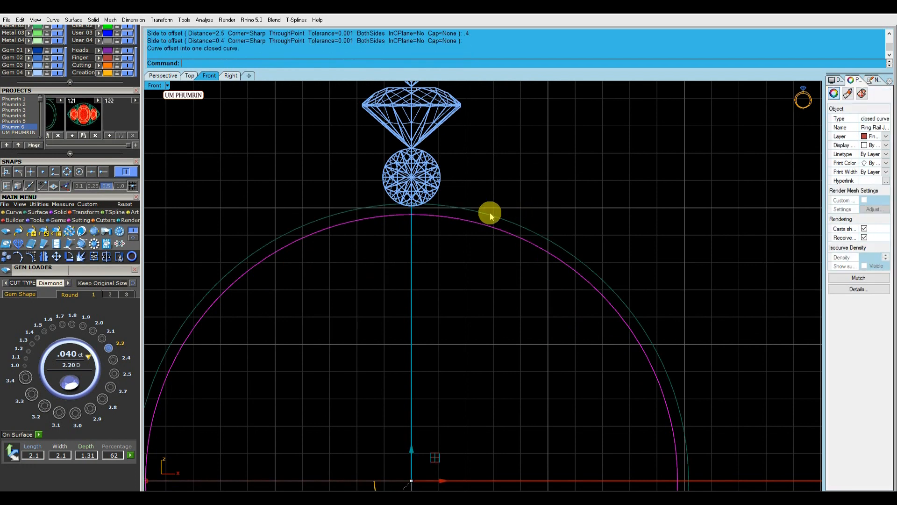
key("ctrl+z")
- Offset the ring rail outward by 0.3 mm
type("ff")
key("Return")
type(".3")
key("Return")
left_click(502, 188)
right_click_drag(502, 191, 506, 208)
left_click(496, 238)
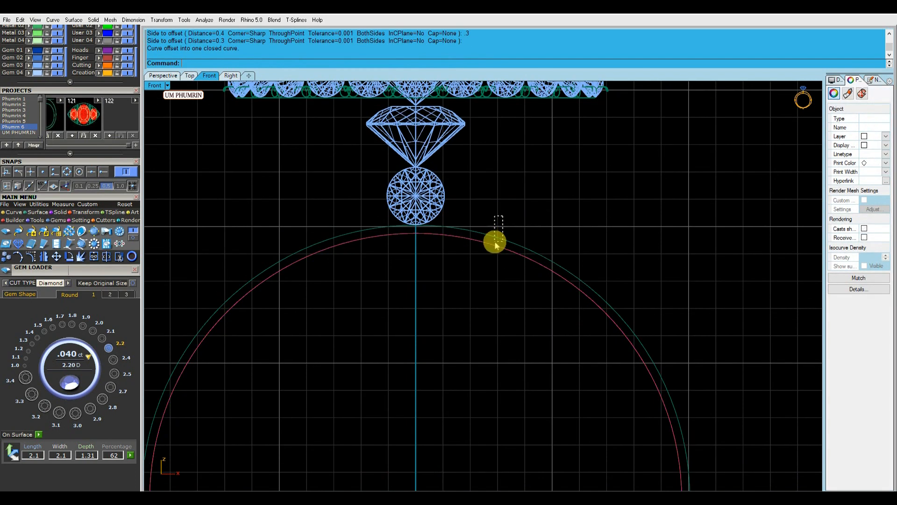
left_click(500, 206)
- Nudge the 2.1 mm diamond slightly upward, away from the ring rail
scroll(419, 205, "up", 6)
left_click(419, 205)
left_click_drag(417, 179, 419, 168)
left_click(529, 184)
- Offset the curve beneath the 2.1 mm diamond outward by 2.1 mm and add a further 0.2 mm offset curve
scroll(523, 239, "down", 6)
left_click_drag(524, 241, 520, 257)
right_click_drag(519, 258, 506, 266)
type("ff")
key("Return")
type("2.1")
key("Return")
left_click(514, 235)
left_click(552, 217)
left_click(580, 190)
- Offset the outer shank curve outward by another 0.35 mm
left_click_drag(591, 194, 579, 225)
type("ff")
key("Return")
type(".35")
key("Return")
left_click(593, 191)
left_click(603, 192)
right_click_drag(626, 192, 619, 211)
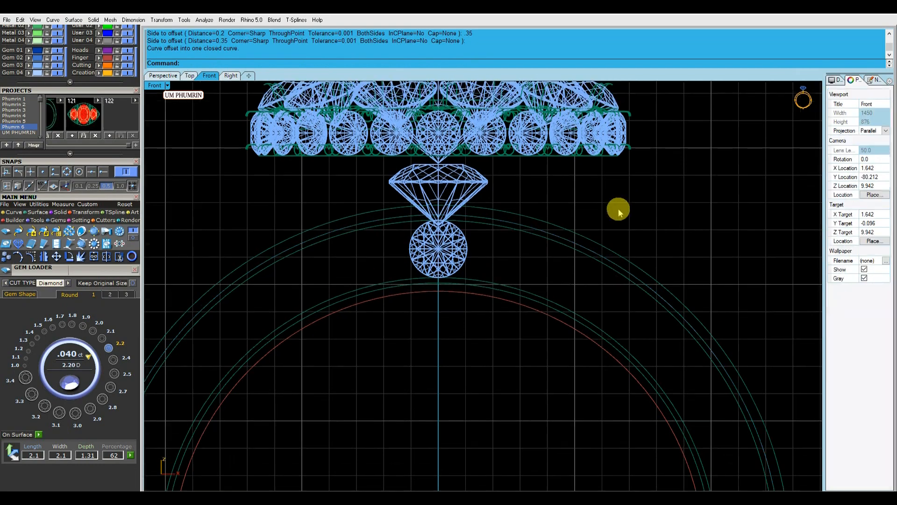
- Lower the 3.6 mm diamond so its pointed lower half overlaps the 2.1 mm diamond
left_click(441, 187)
scroll(441, 187, "up", 3)
left_click_drag(430, 179, 434, 215)
left_click(577, 223)
- Check the spacing at the overlapping 3.6 mm and 2.1 mm diamonds with an aligned dimension
scroll(570, 222, "down", 4)
type("da")
key("Return")
scroll(445, 218, "up", 6)
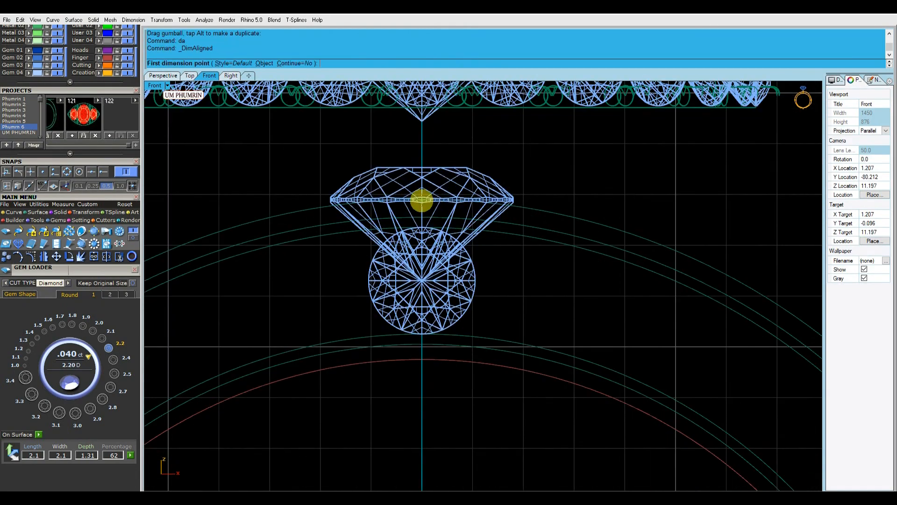
scroll(439, 334, "down", 5)
left_click(518, 237)
left_click(554, 229)
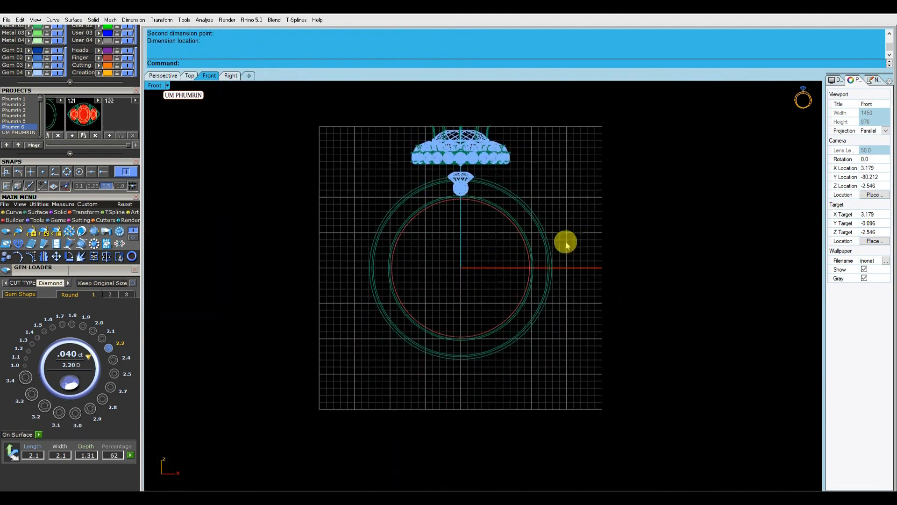
- Save the ring file while viewing the model in perspective
left_click(162, 76)
right_click_drag(412, 234, 444, 220)
key("ctrl+s")
scroll(469, 243, "up", 3)
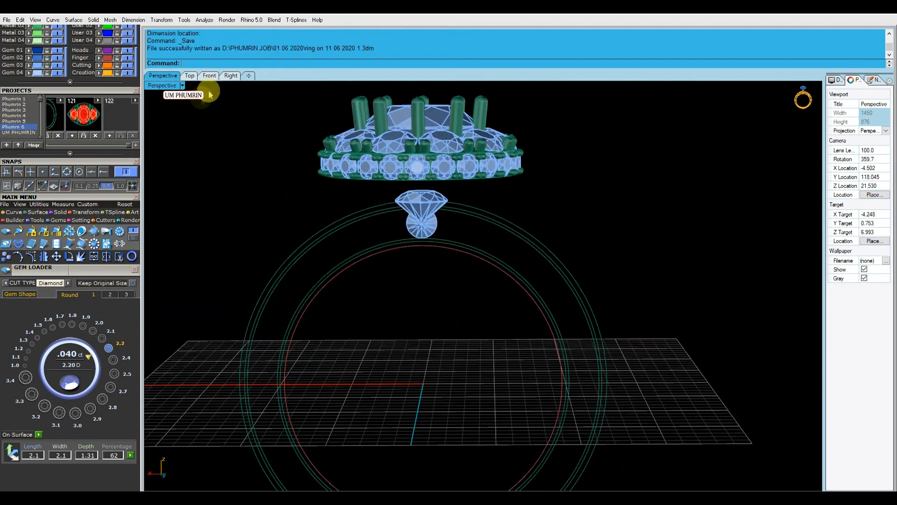
- Place a copy of the 2.1 mm diamond inside the finger circle and try resizing the original to 2.4 mm
left_click(209, 75)
scroll(482, 206, "up", 3)
left_click(402, 193)
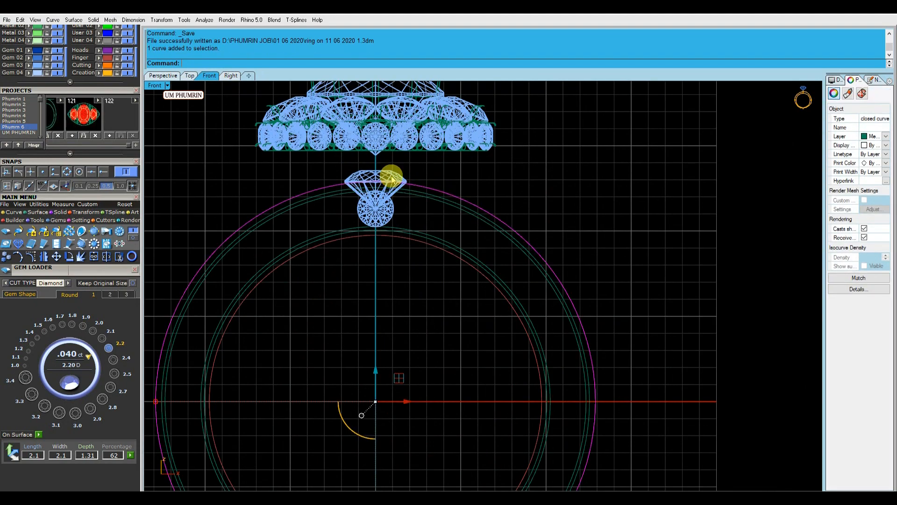
left_click(392, 178)
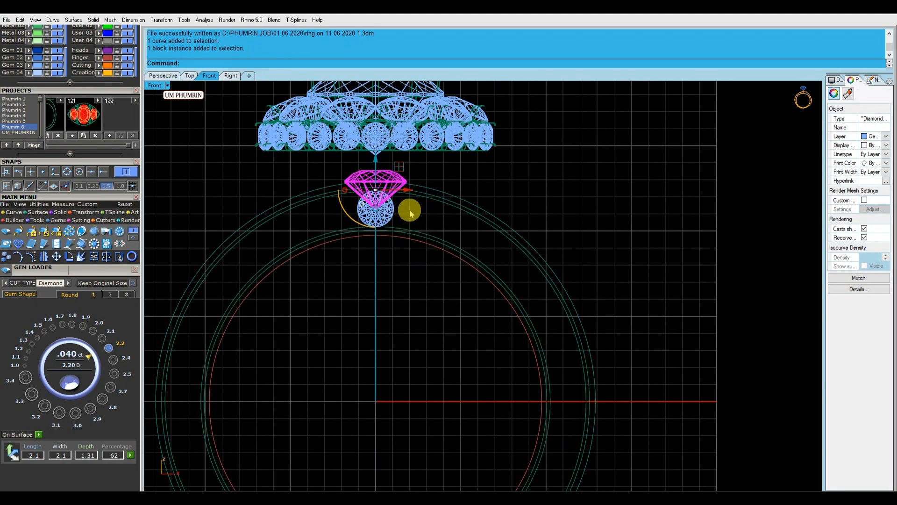
scroll(392, 212, "up", 2)
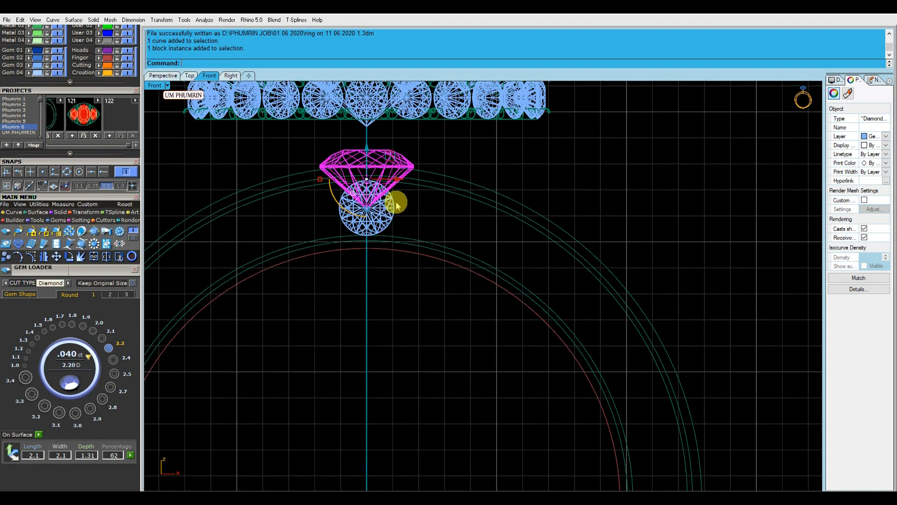
left_click(390, 209)
scroll(390, 209, "down", 2)
scroll(375, 192, "up", 6)
left_click_drag(376, 192, 385, 307, "alt")
left_click(385, 249)
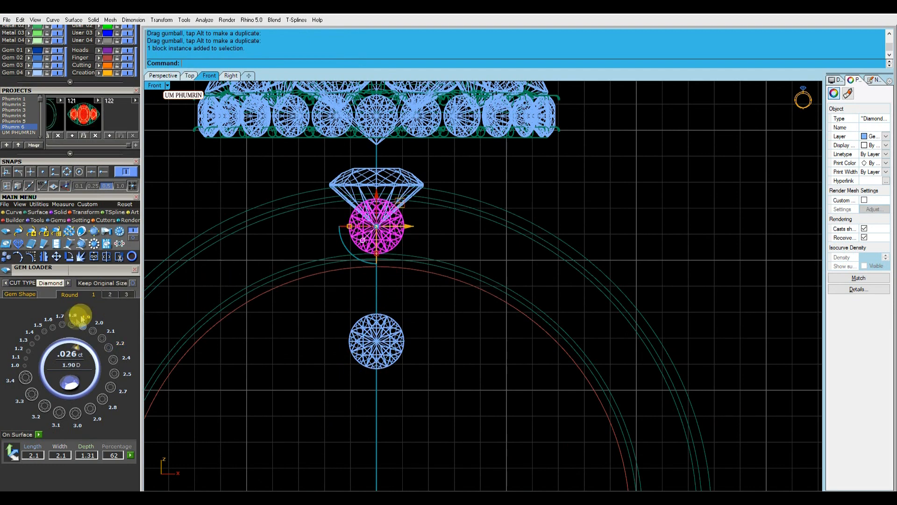
left_click(117, 356)
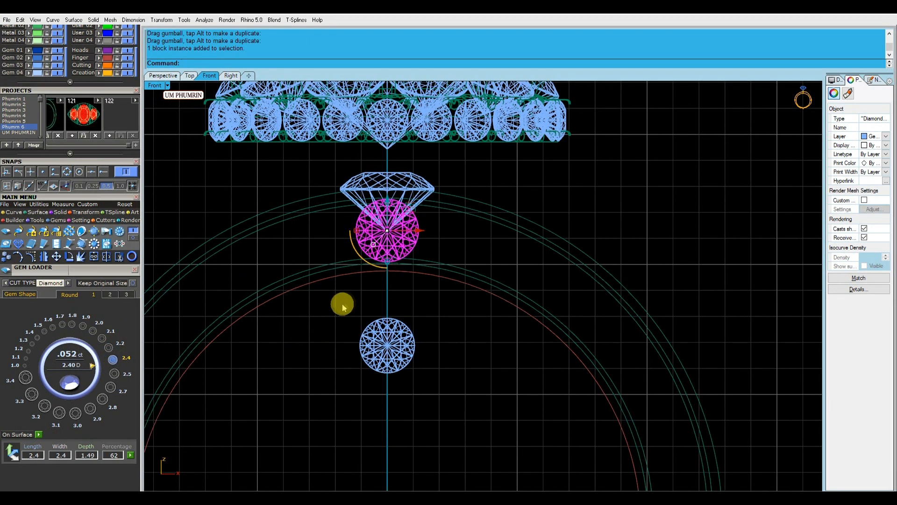
- Delete the 2.4 mm diamond and move the copied 2.1 mm diamond up into its place
key("Delete")
left_click(397, 348)
left_click_drag(397, 348, 397, 202)
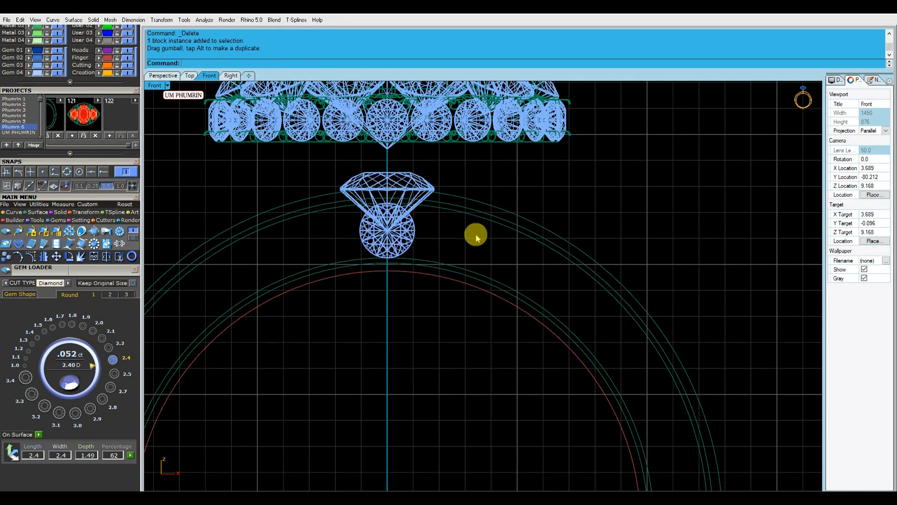
- Isolate the outermost shank curve and the 3.6 mm diamond by hiding all other objects
scroll(476, 234, "down", 4)
left_click(163, 75)
left_click(458, 229)
scroll(439, 217, "up", 2)
left_click(432, 207, "shift")
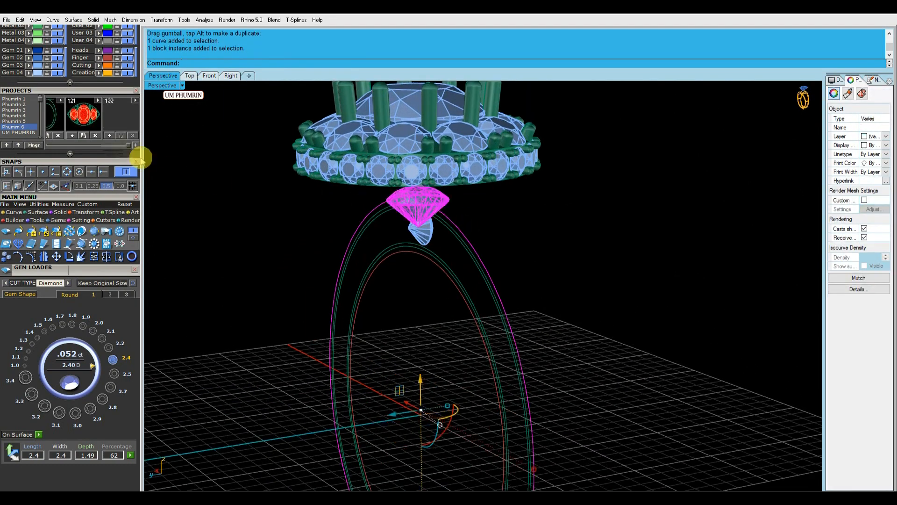
scroll(93, 104, "up", 3)
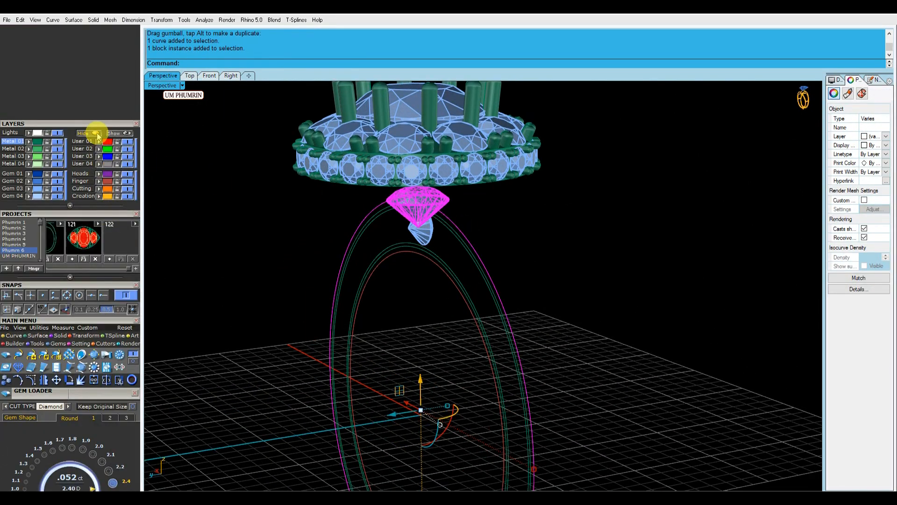
right_click(97, 135)
right_click_drag(551, 234, 572, 285)
left_click(362, 247)
- Copy the shank curve sideways to the 3.6 mm diamond's girdle edge and delete the original centre curve
left_click(233, 77)
scroll(478, 267, "up", 4)
left_click_drag(455, 333, 426, 329)
left_click(492, 289)
left_click(462, 281)
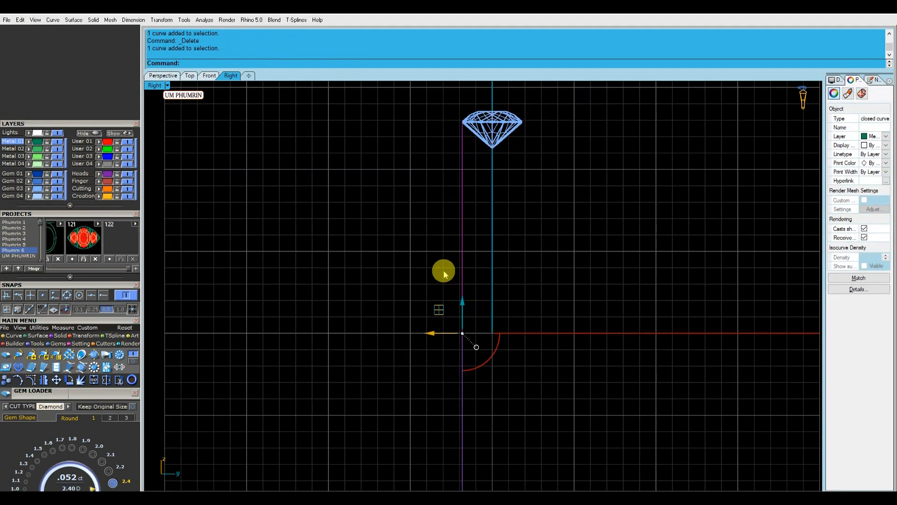
- Copy the edge curve 0.2 mm outward and copy the resulting curve a further 0.3 mm outward
left_click(461, 255)
left_click(430, 333)
type(".2")
key("Return")
left_click(359, 289)
left_click(459, 235)
left_click(428, 334, "alt")
type(".3")
key("Return")
left_click(381, 274)
- Mirror the three side curves about the Y axis to the other side of the diamond
left_click(456, 170)
key("F5")
left_click(389, 178)
left_click(163, 75)
scroll(383, 169, "up", 5)
right_click_drag(383, 169, 465, 194)
- Move the outermost side curve a further 0.05 mm outward
left_click(491, 213)
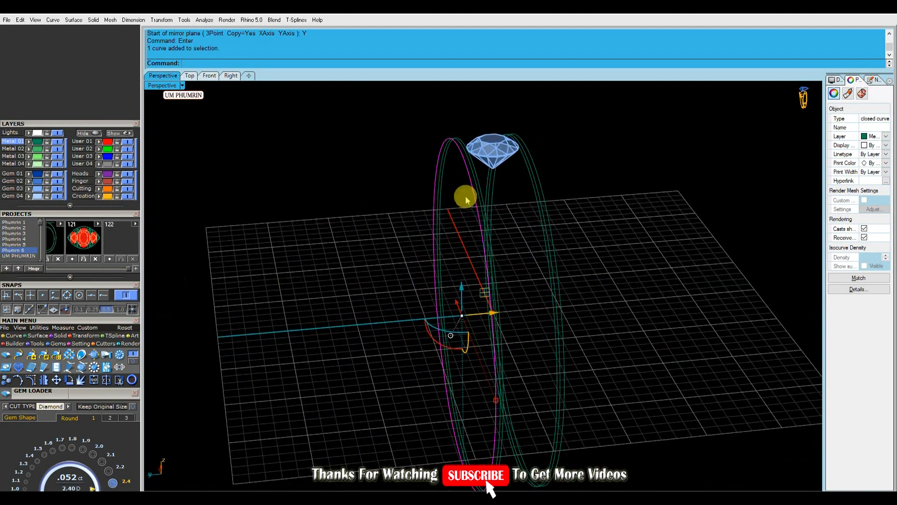
left_click(231, 75)
left_click(423, 335)
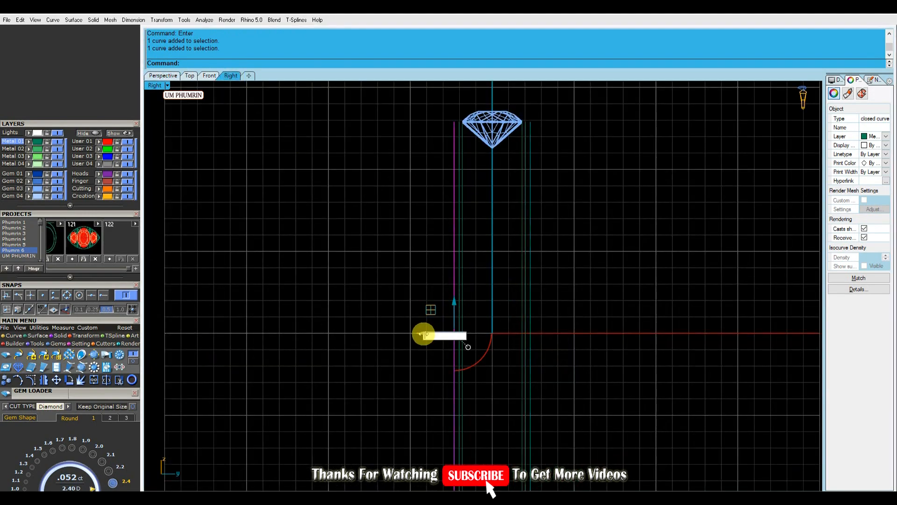
type(".05")
key("Return")
- Loft a band surface between the two outermost shank curves
left_click(171, 76)
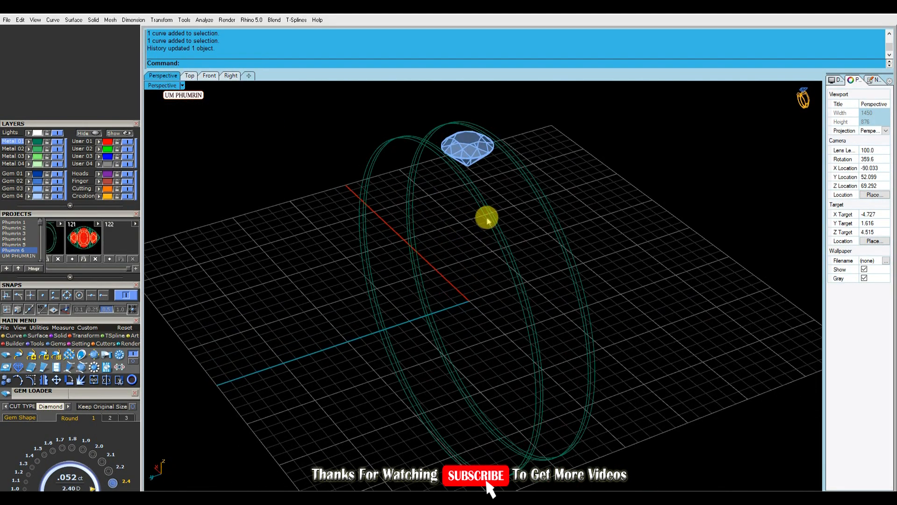
left_click_drag(548, 226, 534, 202, "shift")
left_click(489, 227)
left_click(558, 221, "shift")
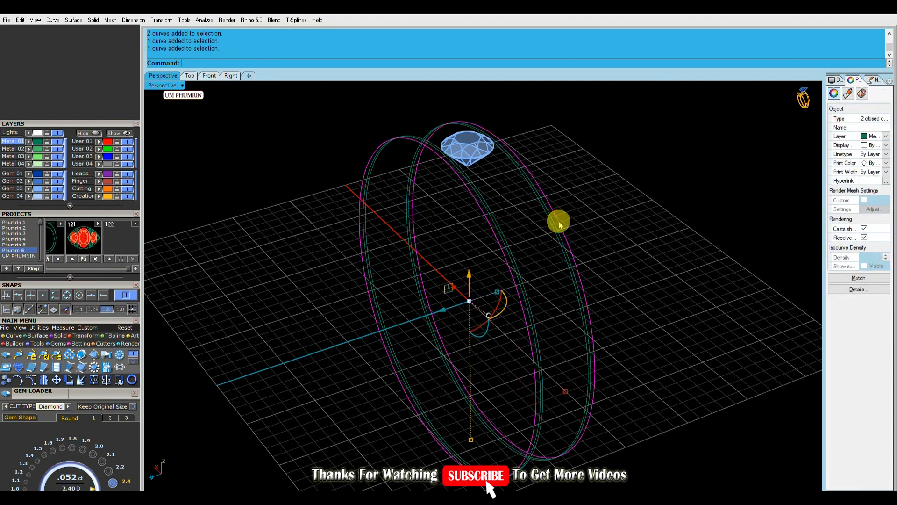
key("Return")
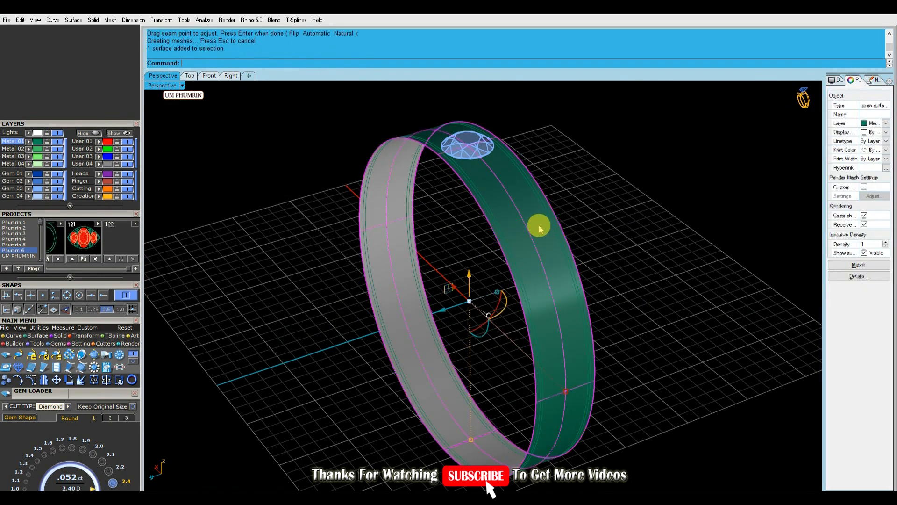
- Show all hidden objects again and view the ring from the front
left_click(210, 77)
left_click(122, 135)
scroll(401, 218, "up", 4)
right_click_drag(420, 224, 408, 190)
- Measure the radial distance between the band surface and the finger circle with an aligned dimension
type("da")
key("Return")
scroll(435, 210, "up", 4)
scroll(439, 156, "up", 12)
left_click(387, 159)
scroll(393, 222, "down", 6)
right_click_drag(398, 463, 394, 198)
left_click(393, 239)
scroll(404, 299, "down", 8)
key("Escape")
- Offset the band surface inward by 3.15 mm as a solid
left_click(169, 76)
type("o3")
right_click_drag(551, 228, 577, 230)
key("Return")
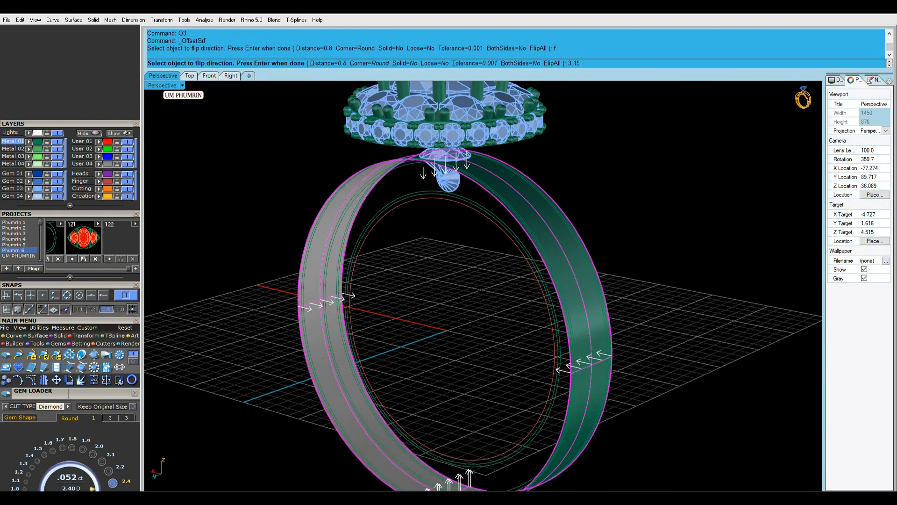
left_click(411, 61)
right_click(619, 155)
scroll(637, 222, "down", 3)
right_click_drag(640, 184, 504, 170)
- Raise the whole diamond cluster head further above the band and fine-adjust its height
left_click(210, 75)
scroll(468, 232, "down", 7)
left_click_drag(311, 108, 555, 216)
left_click_drag(443, 147, 454, 92)
scroll(454, 102, "down", 2)
right_click_drag(451, 105, 463, 149)
left_click_drag(460, 148, 461, 145)
left_click(580, 154)
scroll(582, 155, "down", 3)
right_click_drag(603, 172, 560, 171)
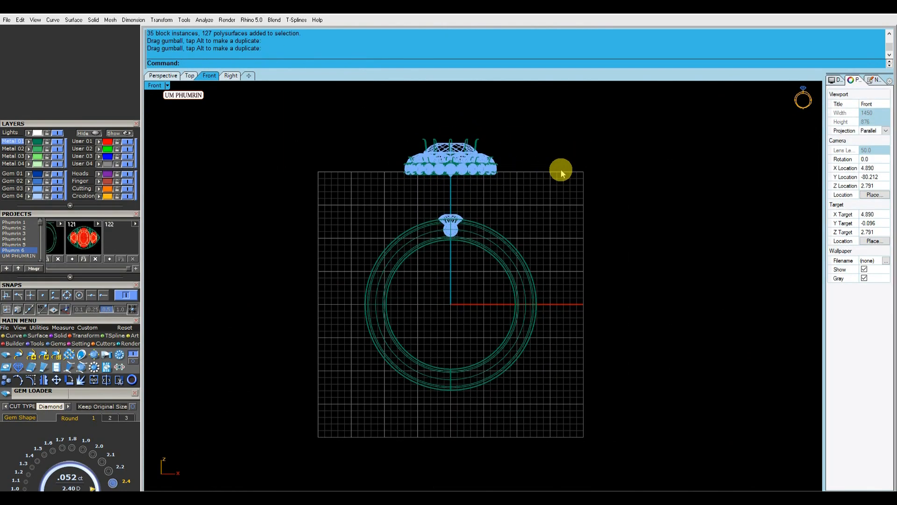
- Turn off the surface isocurves of the solid band
left_click(172, 75)
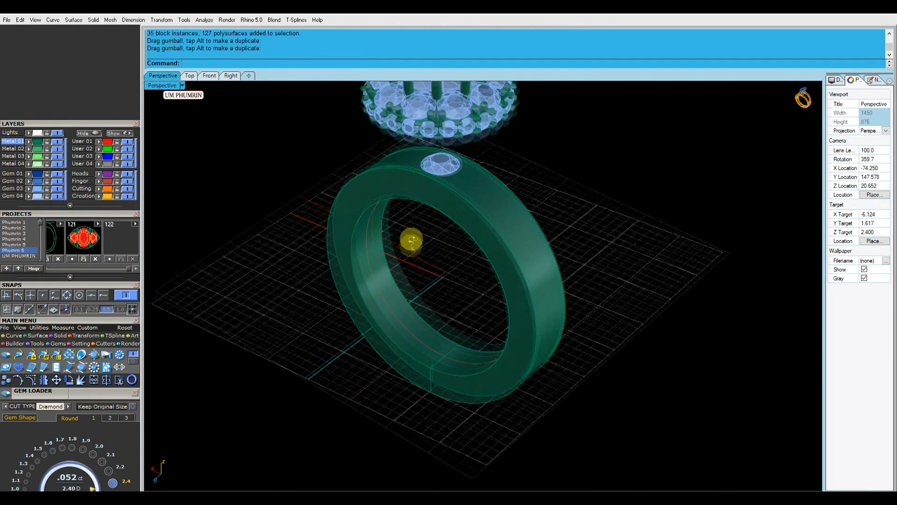
scroll(411, 241, "up", 3)
scroll(481, 235, "down", 4)
left_click(483, 235)
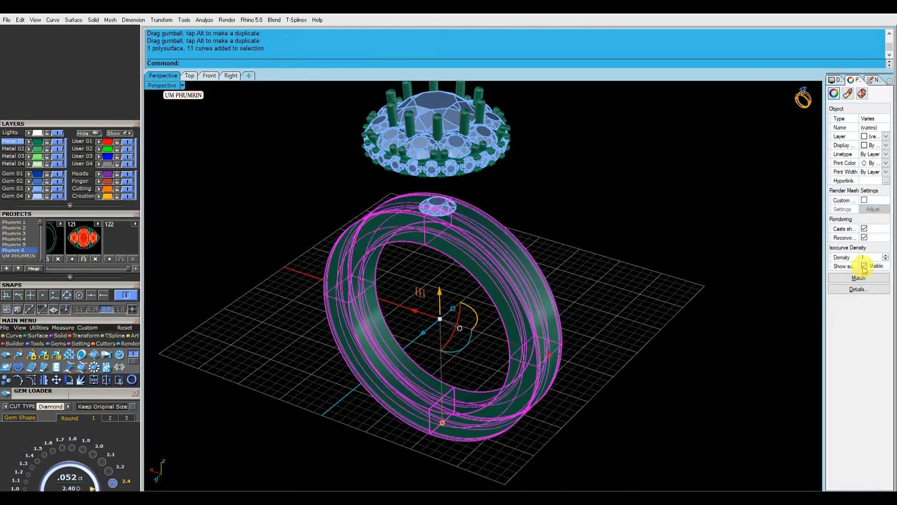
left_click(864, 266)
right_click_drag(601, 266, 663, 252)
left_click(633, 246)
- Move the four inner and outer rail guide curves sideways from the ring's centre plane toward the band's side face
left_click(209, 76)
scroll(481, 237, "up", 8)
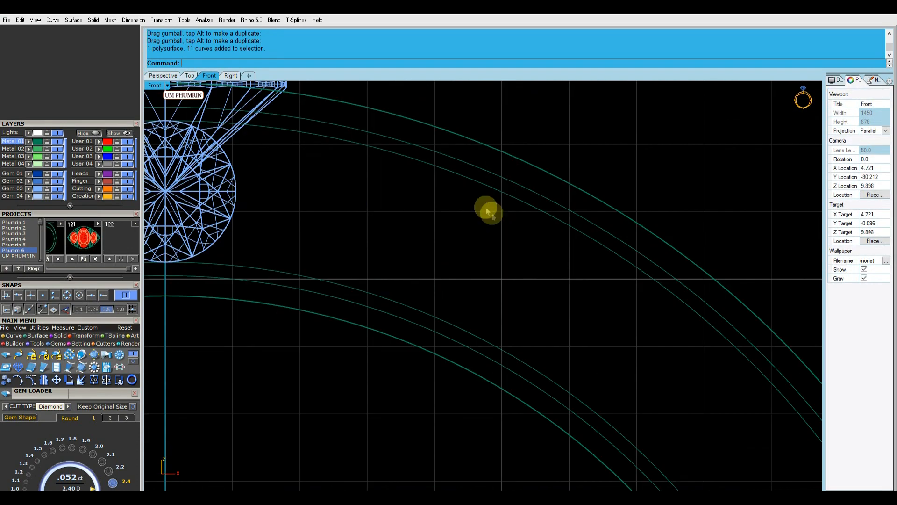
left_click(488, 210)
left_click(403, 324, "shift")
scroll(413, 255, "down", 5)
left_click(231, 75)
left_click_drag(462, 332, 424, 330)
- Fine-position the four rail guide curves so they lie flush with the band's side face
scroll(452, 326, "up", 20)
right_click_drag(452, 325, 444, 156)
scroll(473, 313, "up", 15)
left_click_drag(476, 283, 440, 282)
scroll(498, 303, "down", 12)
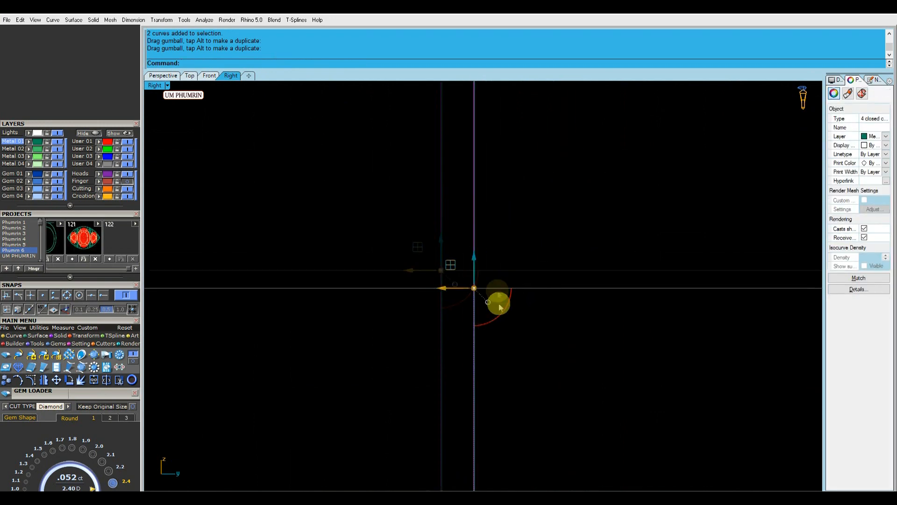
scroll(482, 278, "up", 8)
left_click_drag(577, 272, 639, 277)
scroll(639, 276, "down", 10)
right_click_drag(633, 299, 435, 248)
scroll(432, 241, "down", 12)
- Examine how the guide curves sit on the band's side and outer faces
left_click(163, 75)
left_click(573, 226)
right_click_drag(537, 229, 514, 236)
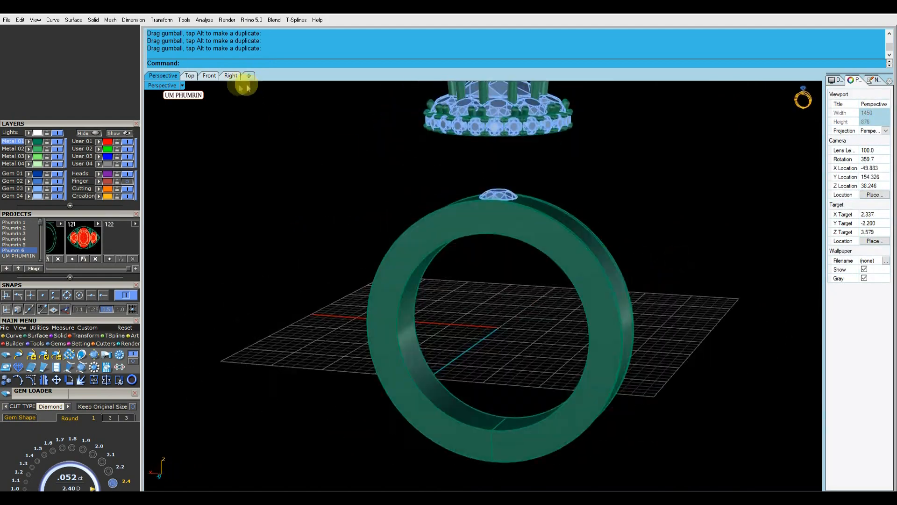
left_click(209, 76)
left_click(165, 75)
right_click_drag(469, 218, 449, 272)
scroll(534, 225, "up", 9)
left_click(529, 229)
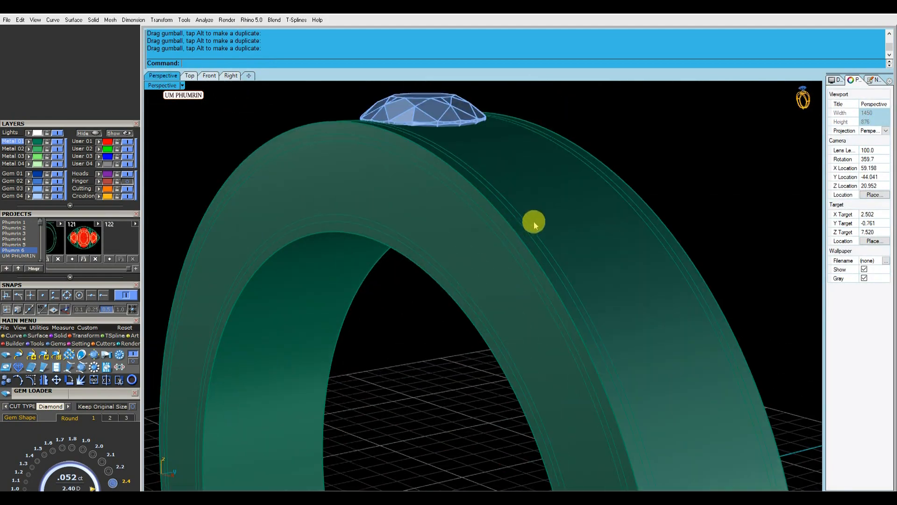
- Delete the unneeded guide curve along each rim of the band's outer face
left_click(551, 253)
left_click(545, 238, "shift")
left_click_drag(671, 169, 449, 289, "shift")
left_click(614, 268, "ctrl")
left_click(616, 172)
left_click(641, 196)
key("Delete")
left_click(519, 246)
key("Delete")
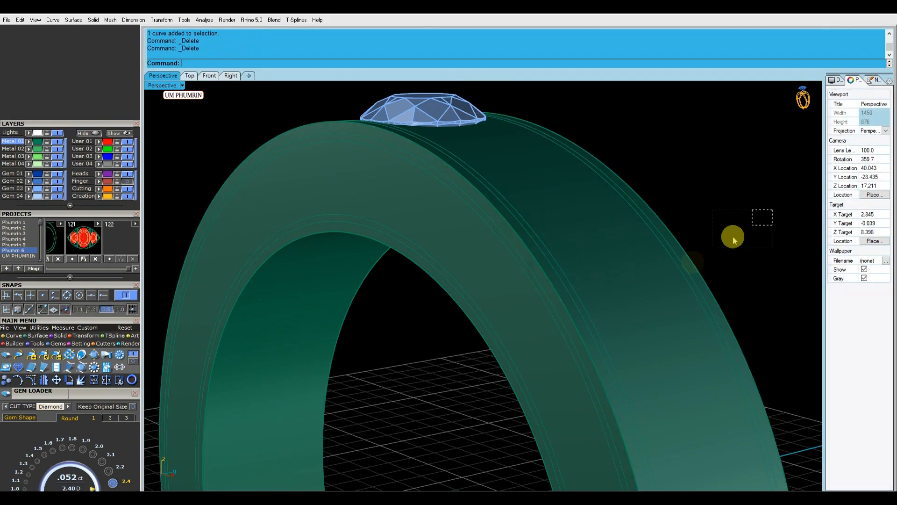
- Assign the remaining guide curves, without the solid band, to the User 02 layer
left_click_drag(773, 210, 448, 304)
left_click(530, 312, "ctrl")
left_click(100, 150)
left_click(257, 128)
scroll(420, 220, "down", 10)
right_click_drag(461, 224, 583, 319)
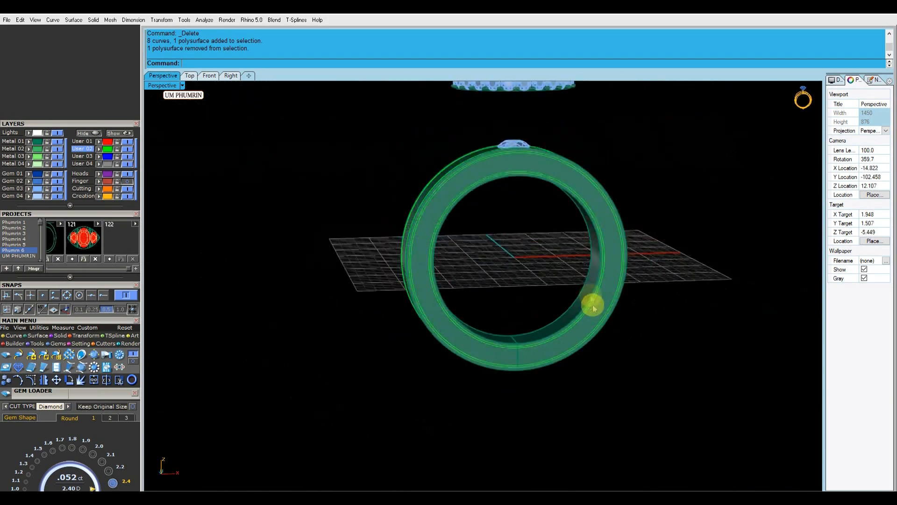
right_click_drag(565, 182, 537, 280, "shift")
- Deselect the cluster head and save the ring file
left_click_drag(581, 237, 323, 101)
left_click(210, 76)
left_click(525, 258)
scroll(404, 260, "up", 4)
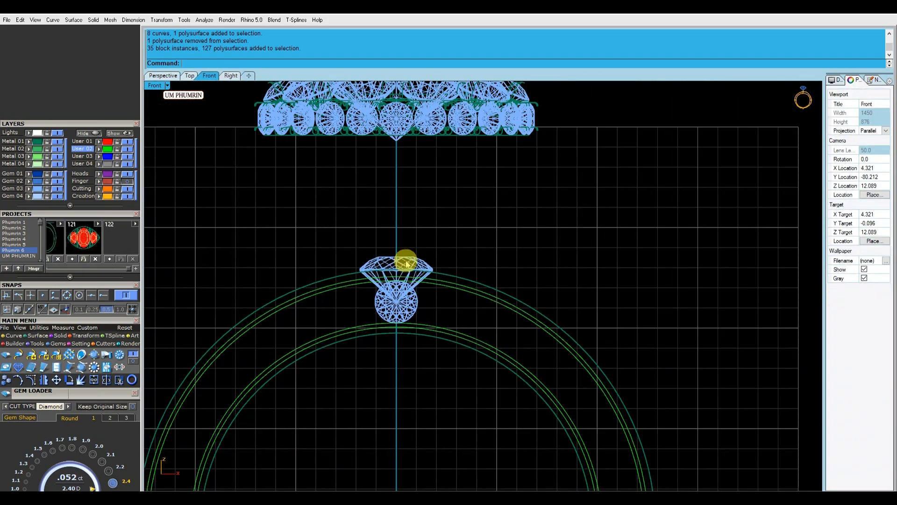
scroll(460, 218, "down", 6)
right_click_drag(454, 198, 456, 218)
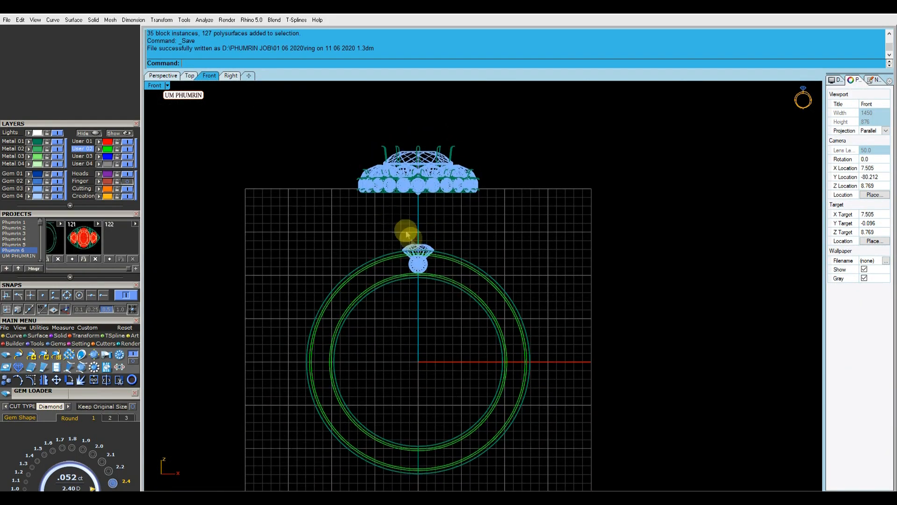
- Delete the loose diamonds at the top of the band and save the ring file
scroll(412, 242, "up", 4)
left_click_drag(378, 223, 493, 335)
key("Delete")
key("ctrl+s")
- Extract an isocurve running around the middle of the band's outer face
scroll(519, 229, "down", 5)
mouse_move(510, 236)
right_mouse_down()
mouse_move(531, 241)
mouse_move(519, 230)
right_mouse_up()
left_click(173, 77)
scroll(425, 210, "up", 2)
type("Ex1")
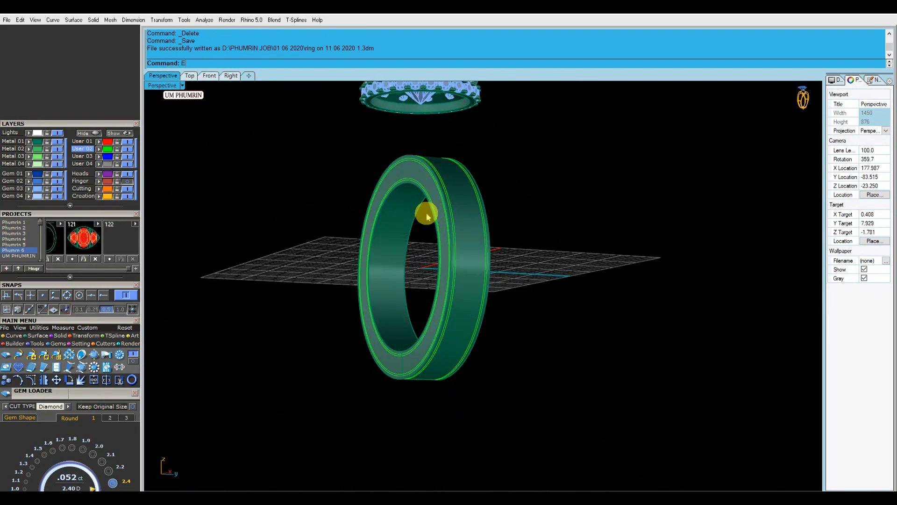
key("Return")
scroll(421, 334, "up", 5)
left_click(281, 65)
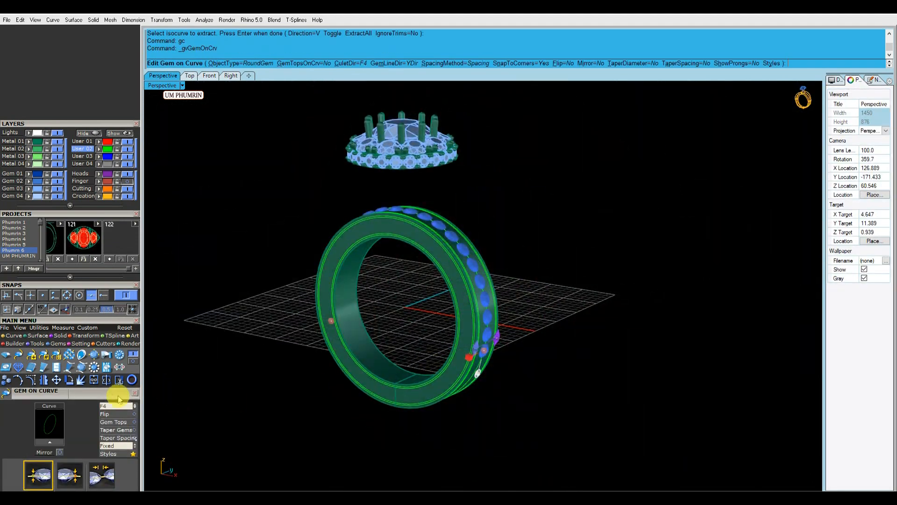
- Place round gems along the outer-face curve with fixed 0.12 mm spacing and limit the run to one upper side of the band
scroll(116, 400, "down", 3)
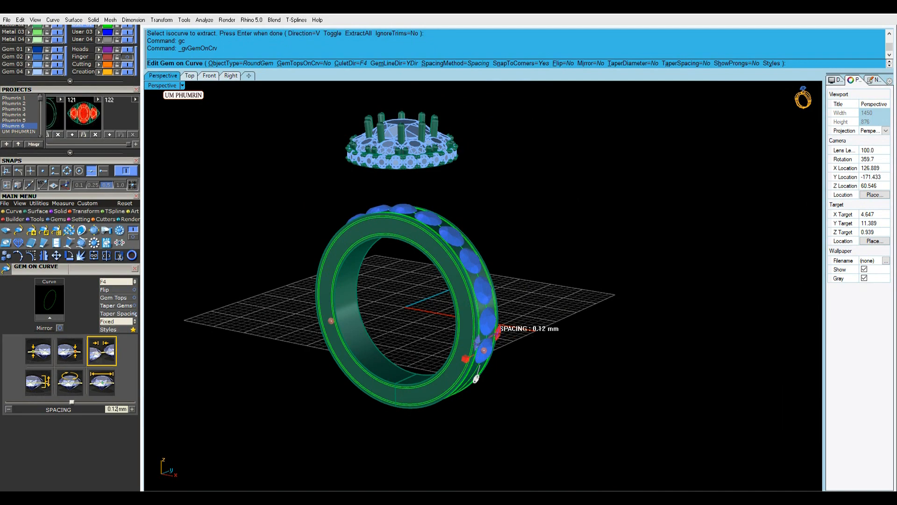
left_click(124, 322)
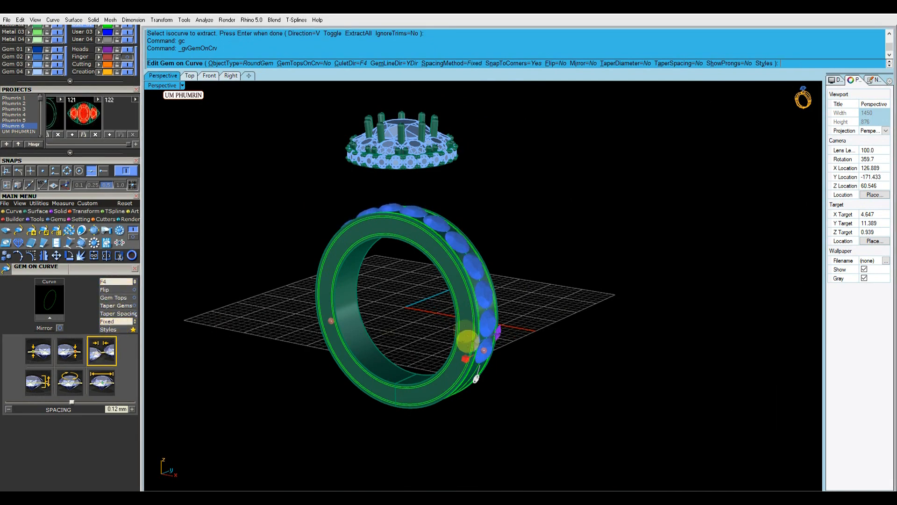
left_click_drag(467, 339, 446, 236)
left_click_drag(337, 248, 485, 310)
right_click_drag(485, 310, 546, 295)
scroll(500, 257, "up", 4)
left_click_drag(492, 262, 460, 244)
right_click_drag(460, 243, 204, 126)
- Fine-tune the ends of the outer gem run to leave a gap at the band's top, with the start position at 44%
left_click(209, 76)
scroll(448, 242, "up", 9)
left_click_drag(455, 242, 437, 226)
scroll(438, 231, "down", 6)
mouse_move(440, 237)
right_mouse_down()
mouse_move(441, 252)
mouse_move(445, 229)
right_mouse_up()
scroll(437, 231, "up", 4)
left_click_drag(432, 210, 437, 213)
right_click(476, 232)
- Mirror the outer-face gem run about the Y axis onto the other shoulder of the band
scroll(465, 216, "down", 4)
scroll(465, 220, "down", 2)
key("ctrl+m")
left_click(545, 220)
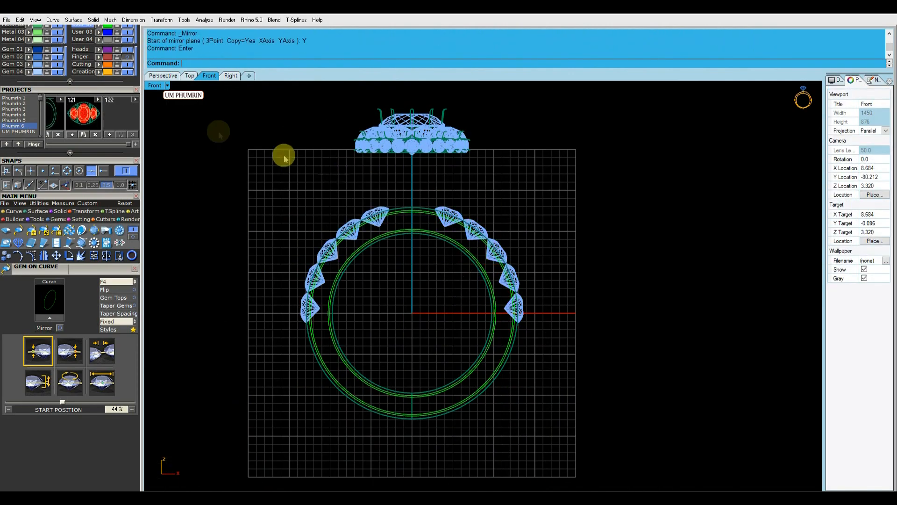
- Create one tween curve midway between the inner and outer guide curves on the band's side face
left_click(172, 76)
right_click_drag(499, 230, 460, 266)
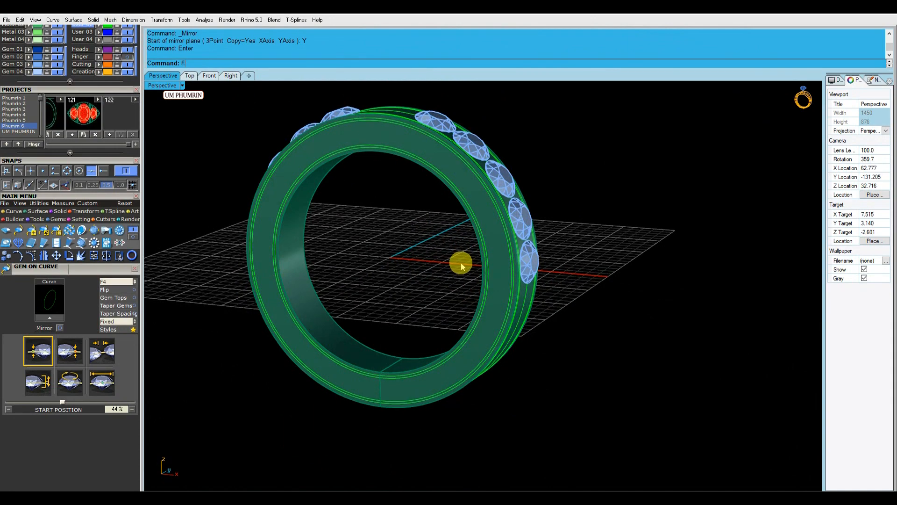
scroll(432, 353, "up", 6)
key("Escape")
left_click(424, 371)
left_click(426, 381)
left_click(432, 413, "shift")
left_click(432, 412)
key("ctrl+t")
key("Return")
- Start a Gem on Curve run along the side face's middle curve, orienting the culets by object to the band's side face
scroll(436, 385, "down", 5)
right_click_drag(467, 376, 483, 358)
left_click(210, 76)
scroll(417, 187, "up", 7)
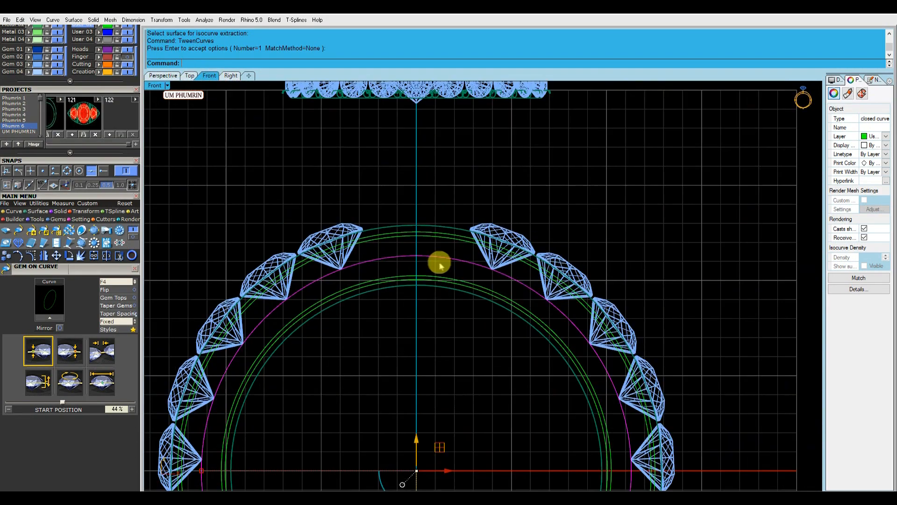
type("gc")
key("Return")
left_click(163, 76)
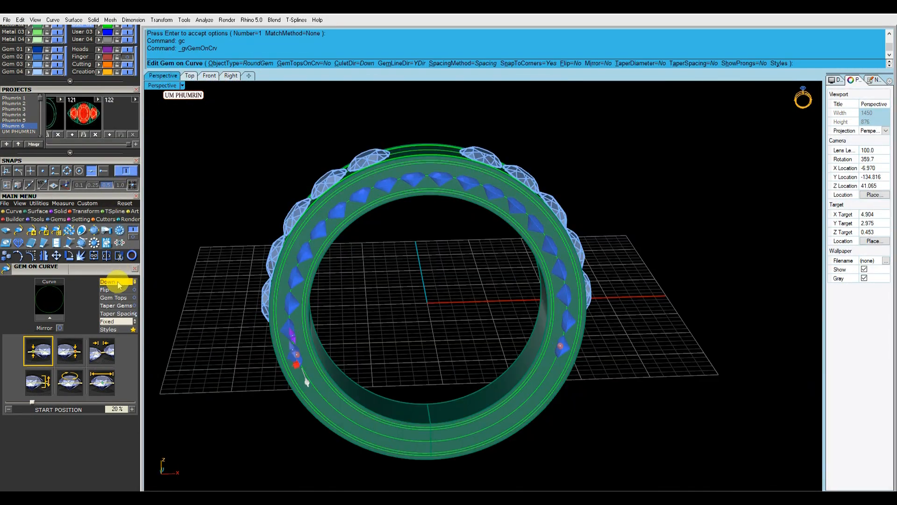
left_click(116, 283)
right_click_drag(425, 227, 436, 142)
scroll(435, 141, "up", 4)
left_click(428, 140)
- Set the side gems to a start size of 2.1 mm with fixed 0.1 mm spacing
left_click(102, 390)
type("2.1")
key("Return")
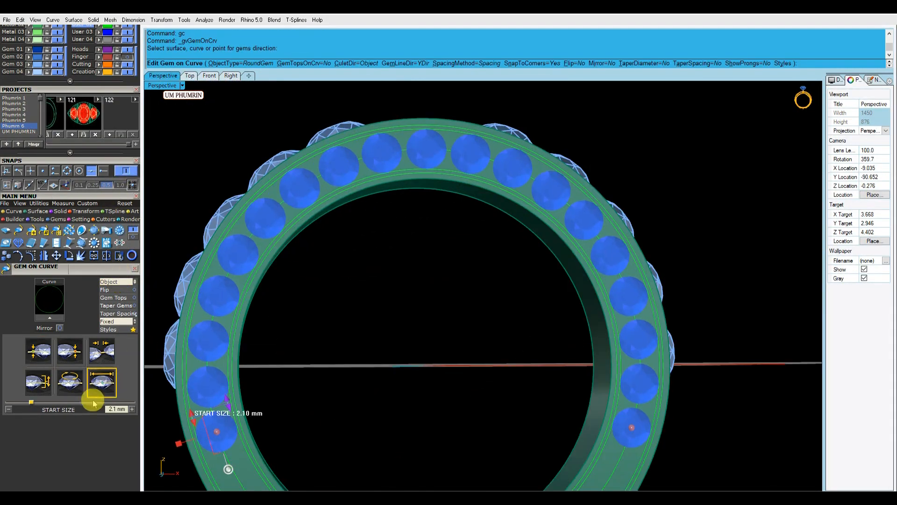
type("0.1")
key("Return")
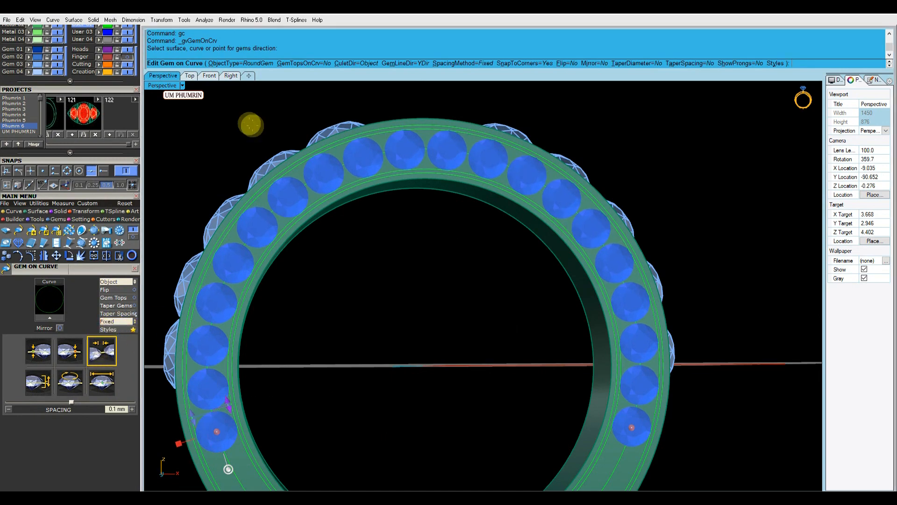
- Limit the side gem run to the right shoulder with an end position of 75.6% and accept it
left_click(210, 76)
scroll(409, 293, "down", 4)
right_click_drag(408, 293, 393, 205)
left_click_drag(264, 362, 437, 187)
left_click_drag(532, 360, 540, 323)
right_click(477, 301)
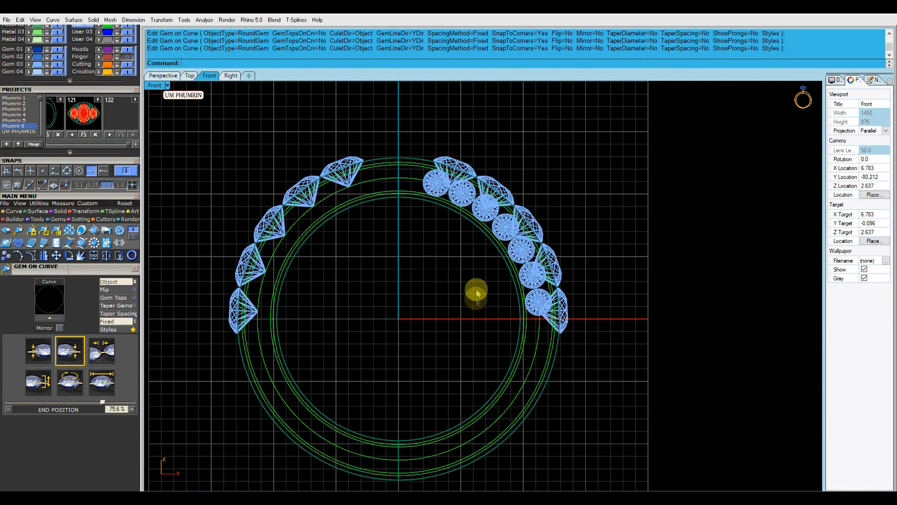
- Load a 2.5 mm round diamond and move it sideways onto the band's front side face
left_click(29, 231)
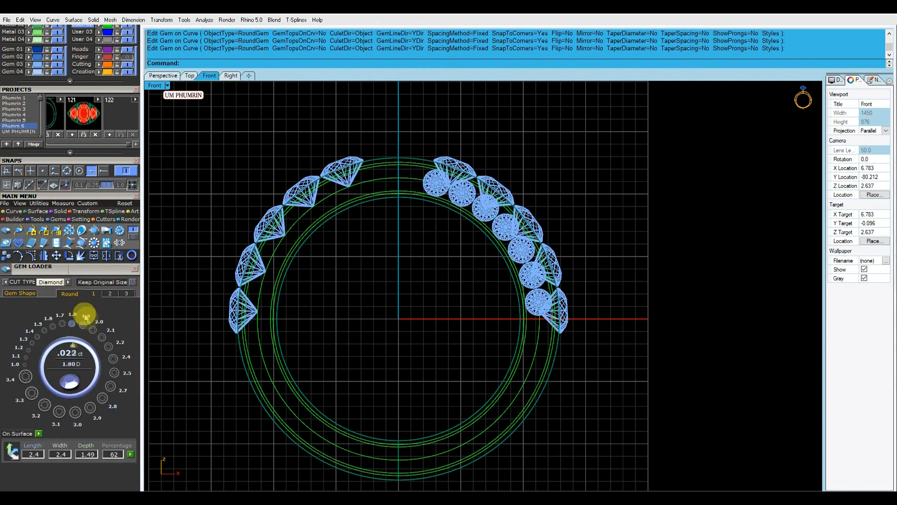
left_click(114, 373)
left_click(229, 78)
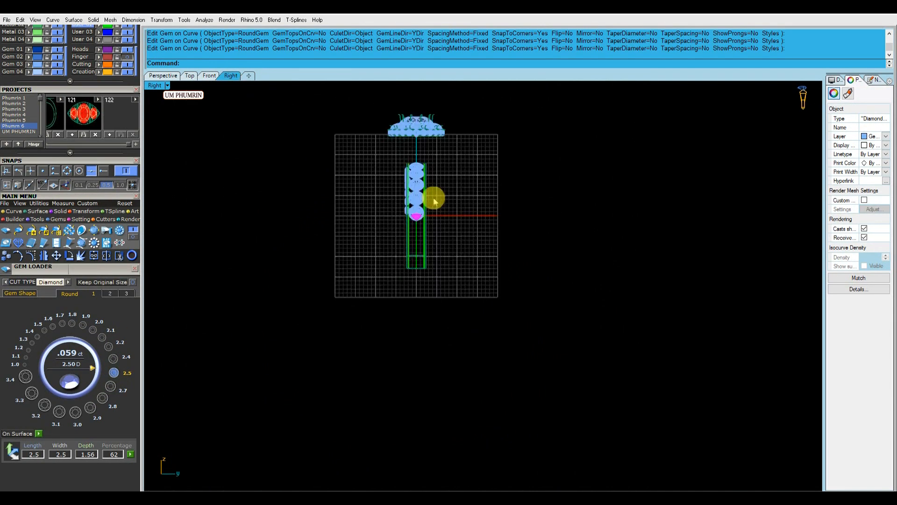
scroll(433, 196, "up", 5)
left_click(364, 236)
left_click_drag(366, 237, 315, 234)
- Raise the 2.5 mm diamond to the band's top centre, between the side face's guide curves
left_click(209, 75)
left_click_drag(394, 292, 399, 142)
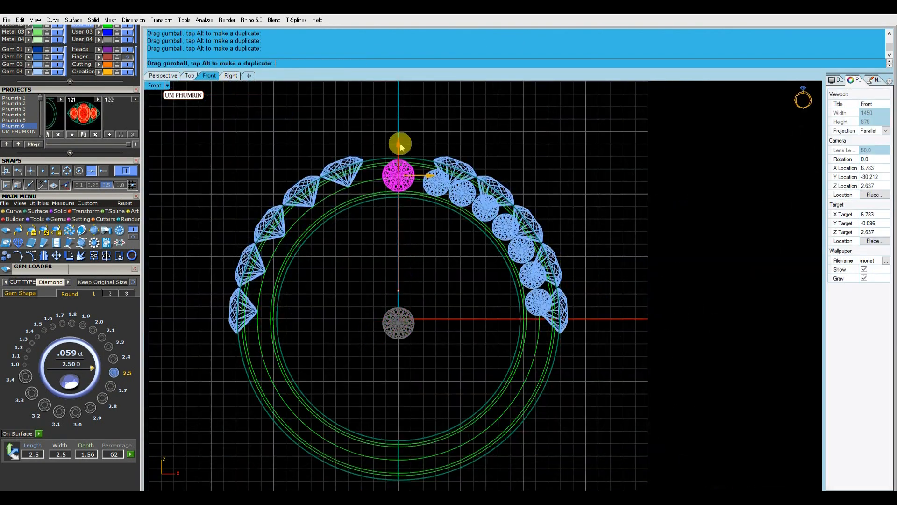
scroll(398, 164, "up", 7)
left_click_drag(395, 180, 399, 187)
- Edit the side gem run to start farther from the top centre diamond, at a start position of 55.7%
scroll(403, 216, "down", 10)
left_click(445, 232)
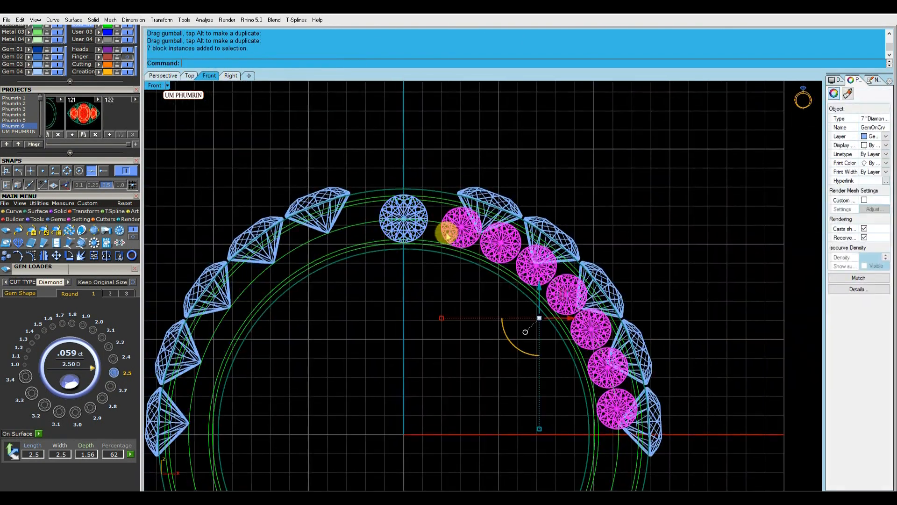
right_click_drag(461, 234, 438, 211)
type("A")
key("Return")
left_click_drag(438, 204, 452, 207)
key("Return")
- Mirror the side gem run onto the other shoulder of the band's front face
scroll(450, 201, "down", 5)
left_click(448, 213)
key("m")
- Mirror all front side-face stones, including the centre diamond, to the band's opposite face and save the file
left_click(164, 76)
right_click_drag(281, 201, 320, 178)
left_click(323, 177, "shift")
left_click(389, 163, "shift")
scroll(406, 178, "down", 8)
key("m")
right_click_drag(437, 226, 396, 248)
left_click(584, 266)
mouse_move(583, 266)
right_mouse_down()
mouse_move(637, 265)
mouse_move(605, 249)
mouse_move(591, 291)
mouse_move(595, 224)
mouse_move(597, 248)
mouse_move(575, 262)
right_mouse_up()
key("ctrl+s")
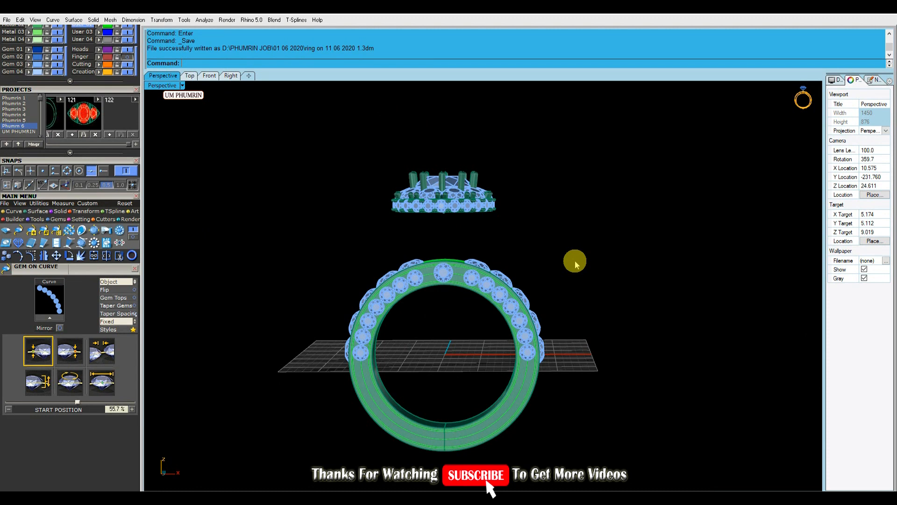
- Draw a three-point interpolated curve from the top centre stone on the band up to the cluster head's outer edge
right_click_drag(574, 262, 544, 281)
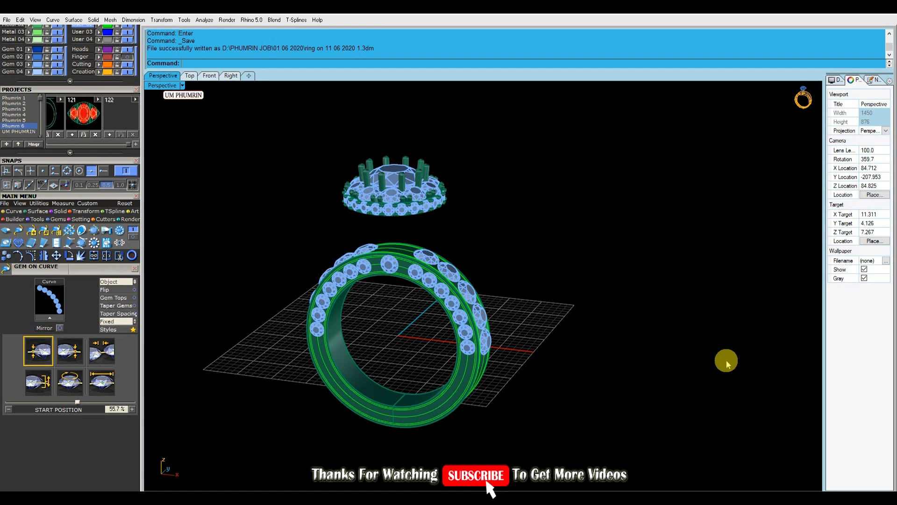
right_click_drag(543, 342, 522, 296)
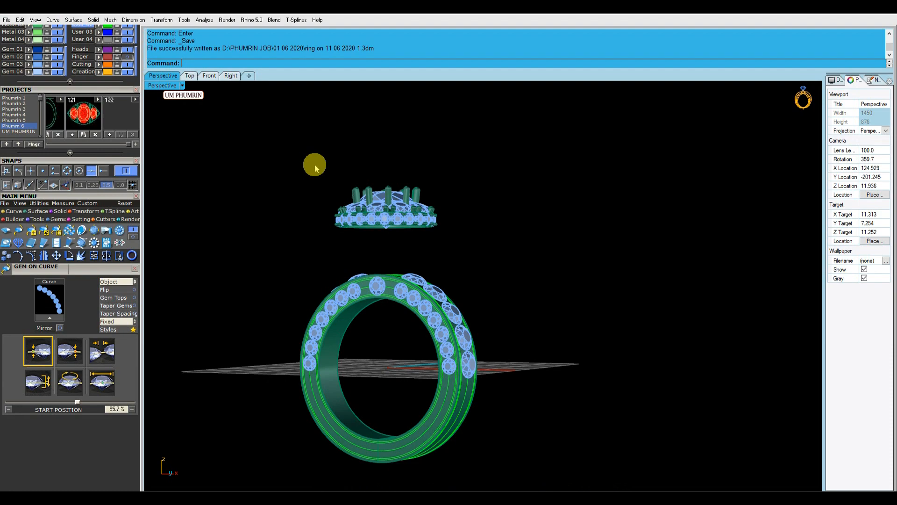
left_click(209, 75)
scroll(431, 205, "up", 3)
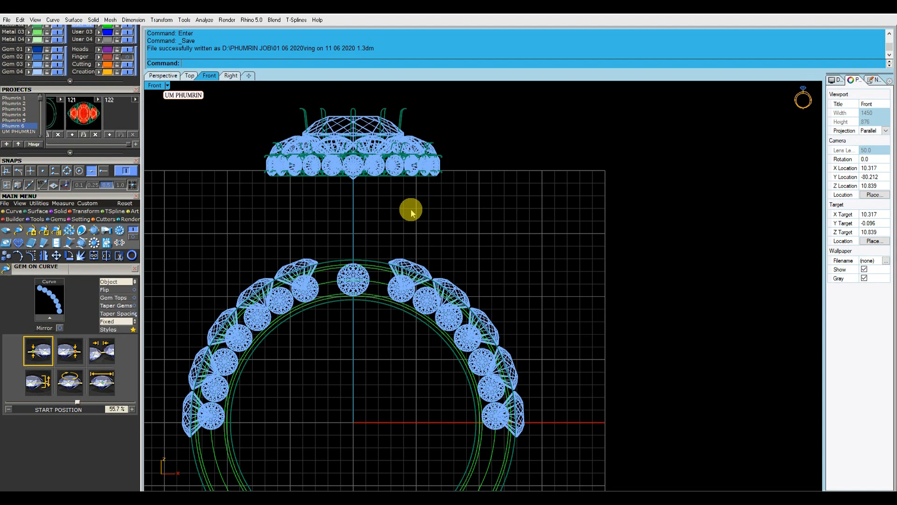
scroll(491, 236, "down", 3)
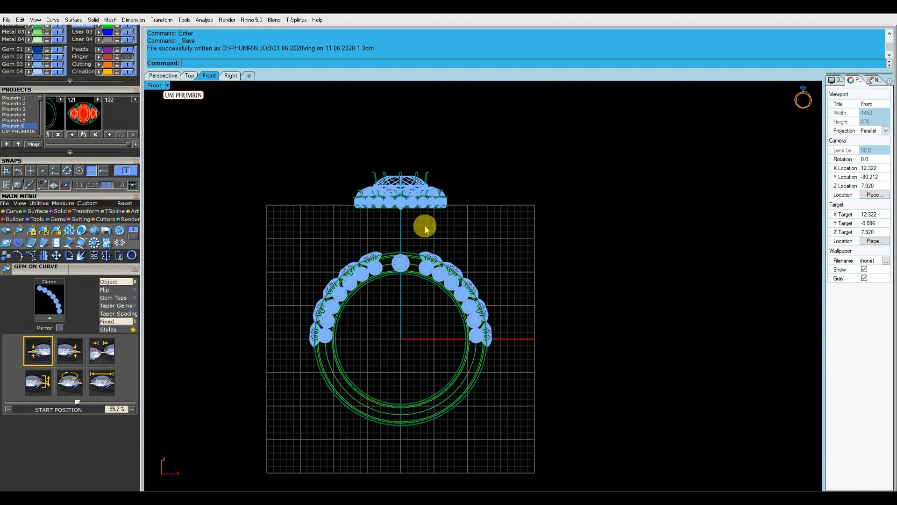
scroll(425, 227, "up", 3)
type("L2")
key("Return")
scroll(400, 293, "up", 2)
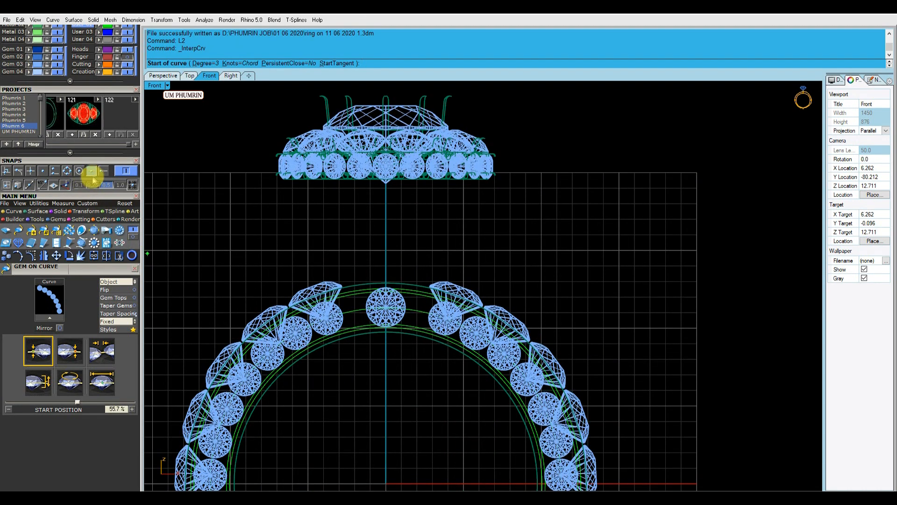
left_click(397, 296)
left_click(499, 141)
key("Return")
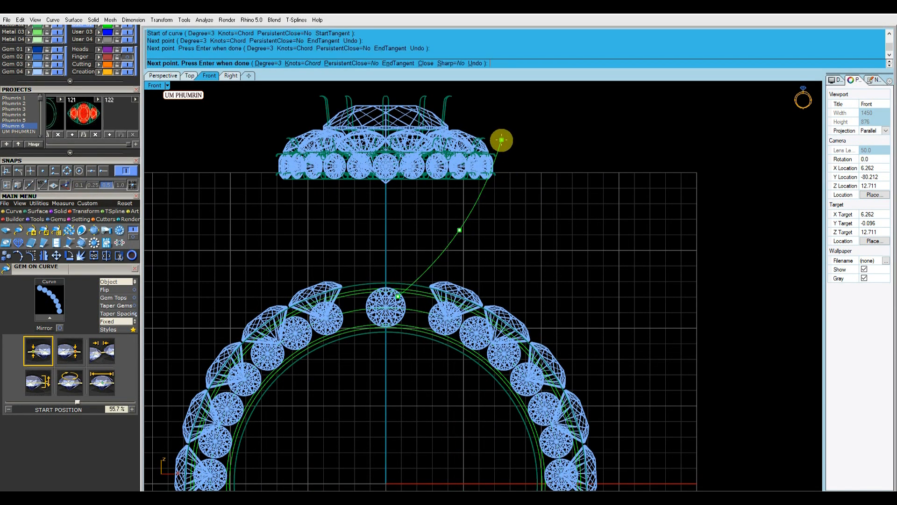
- Rebuild the new curve with 7 points and degree 3, and show its control points
type("Re")
key("Return")
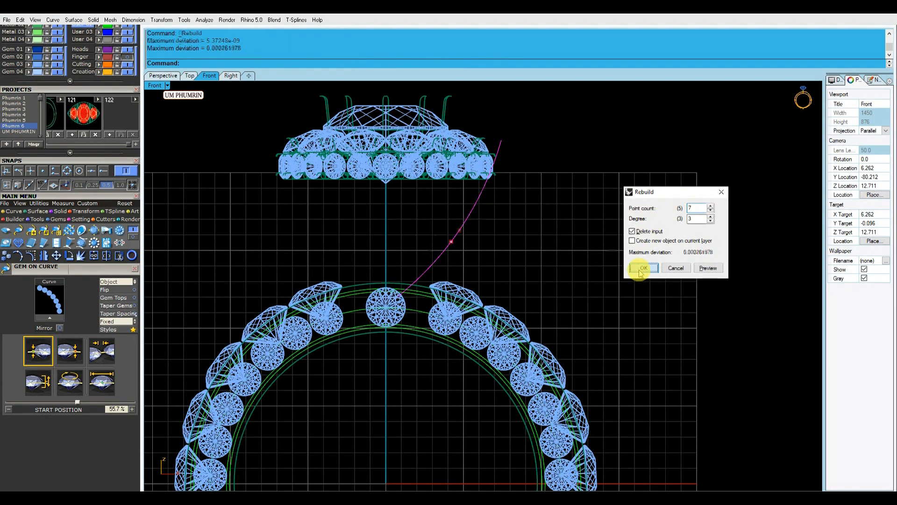
left_click(639, 271)
left_click(35, 253)
- Move the curve's middle control points and the one just below the cluster's edge outward
scroll(440, 254, "up", 4)
left_click_drag(407, 201, 524, 278)
left_click_drag(478, 242, 484, 243)
left_click(507, 149)
scroll(515, 150, "up", 2)
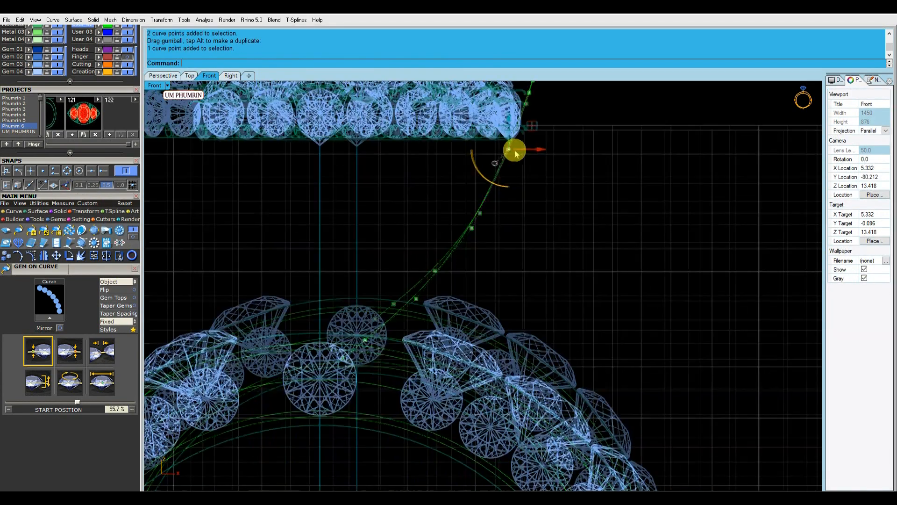
left_click_drag(531, 149, 539, 150)
- Reposition the curve's upper control points so it rises almost vertically beside the cluster head's outer edge
right_click_drag(527, 169, 537, 235)
scroll(529, 142, "up", 4)
left_click(551, 149)
left_click_drag(581, 151, 575, 152)
left_click(589, 173)
left_click(541, 184)
left_click_drag(569, 188, 571, 188)
left_click(583, 201)
left_click(525, 254)
left_click_drag(556, 254, 548, 282)
- Shift the curve's lower control points sideways to smooth its bend above the band
scroll(579, 271, "down", 6)
left_click(513, 281)
left_click(554, 292)
left_click_drag(423, 319, 485, 351)
left_click(491, 330)
left_click_drag(431, 345, 458, 372)
left_click_drag(461, 360, 466, 360)
left_click(482, 327)
left_click_drag(504, 328, 508, 329)
left_click(541, 318)
left_click_drag(423, 320, 485, 349)
left_click(564, 331)
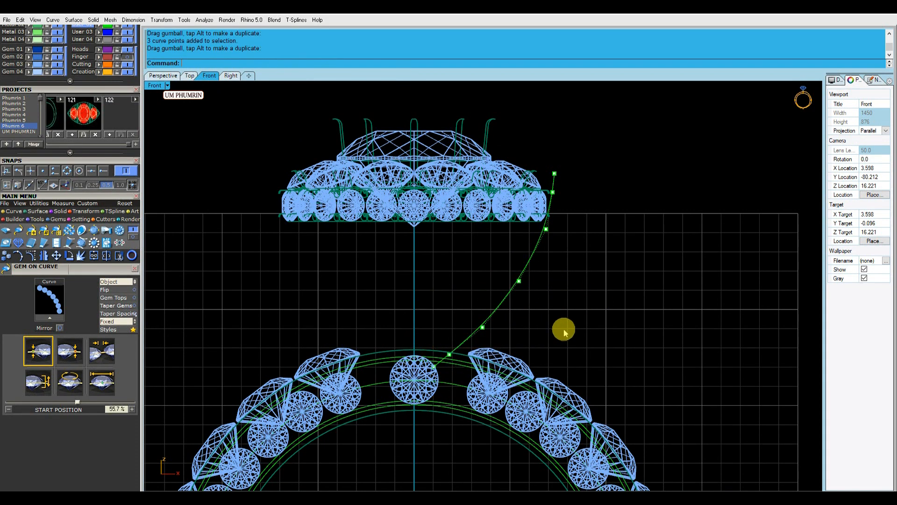
- Move the curve's lower control points inward toward the centre stone and lower the middle and bottom points slightly
left_click_drag(424, 319, 481, 349)
left_click(567, 325)
left_click(519, 280)
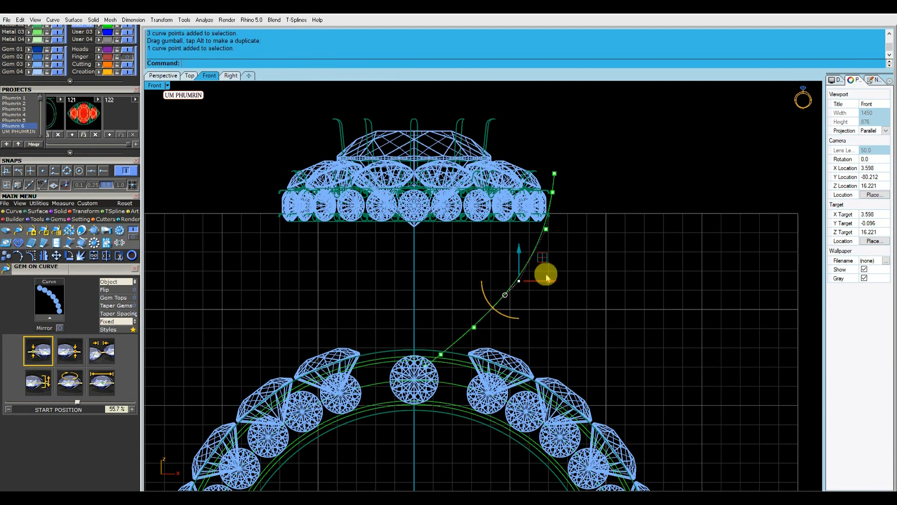
left_click_drag(518, 251, 519, 256)
left_click(474, 327)
left_click_drag(475, 303, 475, 308)
left_click_drag(439, 311, 455, 359)
left_click_drag(441, 326, 442, 329)
- Hide the control points of the shaped curve and rebuild it with the same settings
left_click(509, 314)
key("Escape")
scroll(528, 309, "down", 6)
right_click_drag(529, 308, 512, 308)
left_click(500, 312)
type("Re")
key("Return")
key("Return")
scroll(532, 309, "down", 6)
right_click_drag(577, 316, 560, 283)
left_click(163, 75)
scroll(437, 258, "up", 4)
right_click_drag(460, 268, 486, 252)
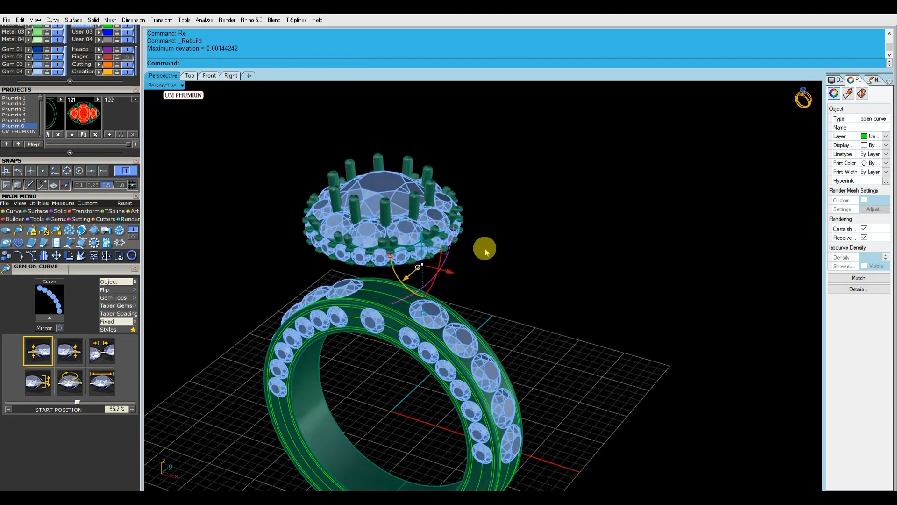
- Start Profile Placer on the support curve, choose the rectangular profile and place it at the curve's upper end beside the cluster head
middle_click(484, 251)
left_click(495, 256)
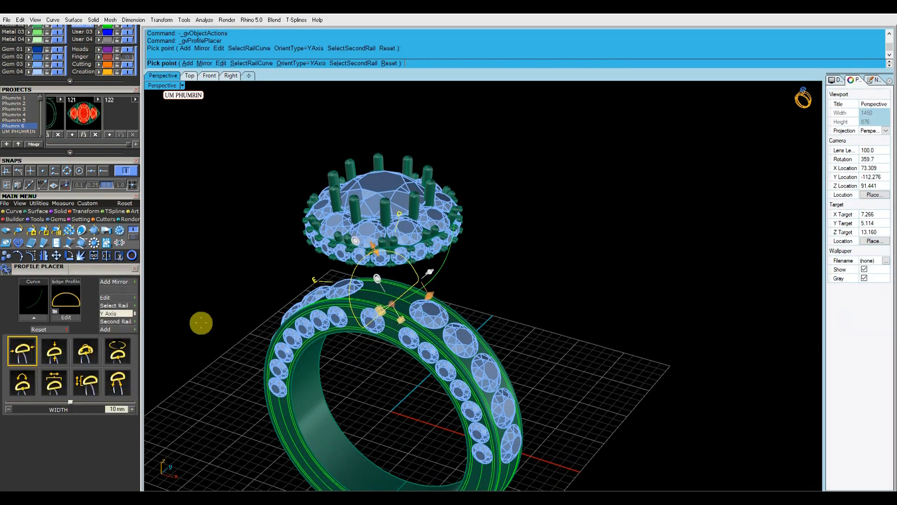
left_click(71, 303)
right_click_drag(390, 304, 382, 303, "shift")
left_click_drag(383, 303, 447, 224)
right_click_drag(449, 221, 469, 249)
- Reduce the width of the upper rectangular profile and set its height to 1.8 mm
left_click(54, 355)
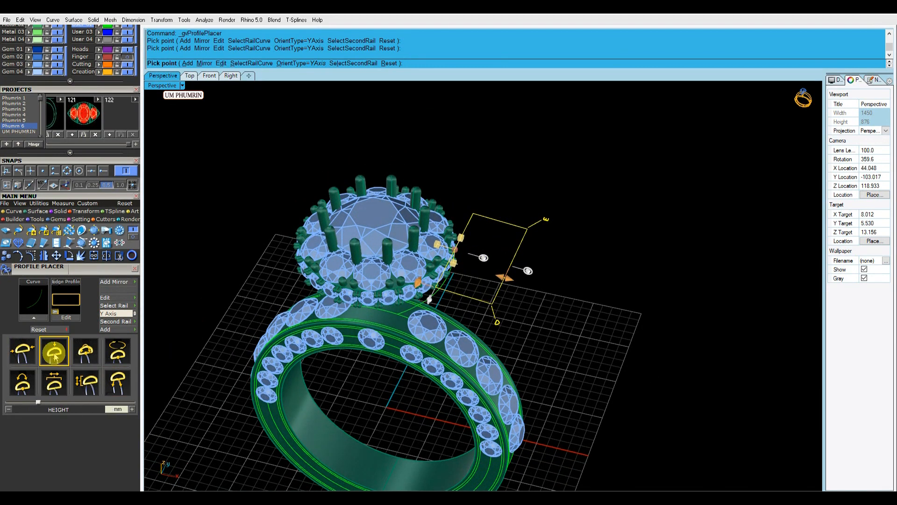
left_click(22, 350)
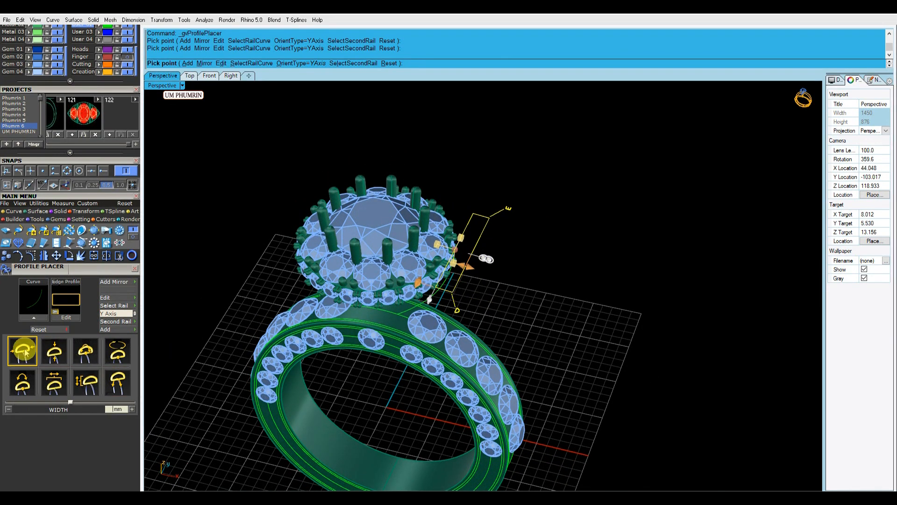
key("Return")
scroll(480, 302, "up", 4)
right_click_drag(480, 303, 534, 346)
scroll(534, 346, "up", 4)
right_click_drag(534, 346, 511, 333, "shift")
scroll(511, 332, "down", 3)
right_click_drag(511, 301, 502, 273)
left_click(53, 356)
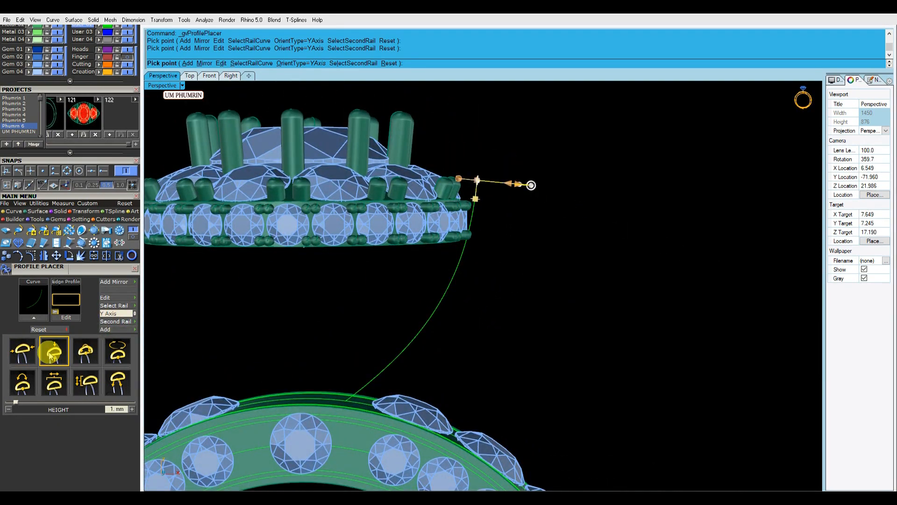
key("Return")
right_click_drag(465, 367, 520, 303)
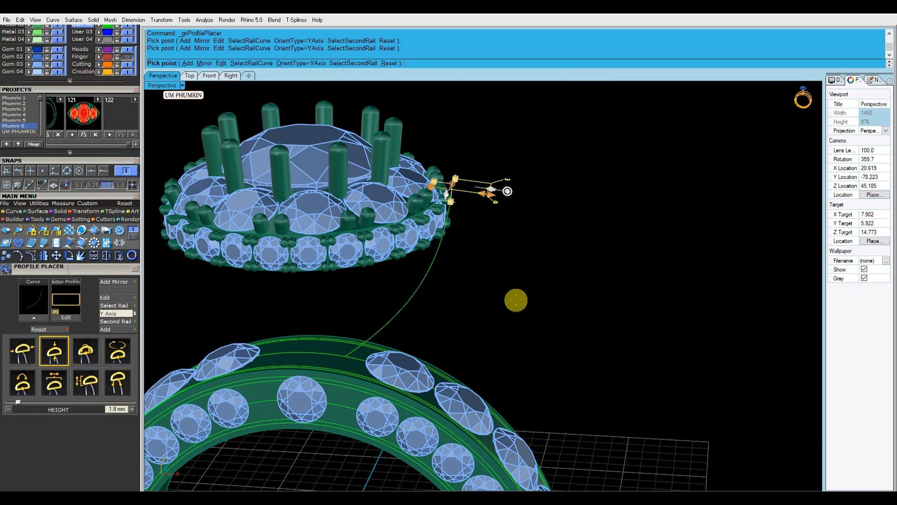
- Add a second rectangular profile at the curve's lower end on the band, rolled about 176° and with a height of about 1.51 mm
left_click(187, 63)
left_click_drag(453, 192, 318, 372)
right_click_drag(351, 342, 413, 279, "shift")
right_click_drag(413, 279, 351, 266)
left_click_drag(369, 233, 388, 302)
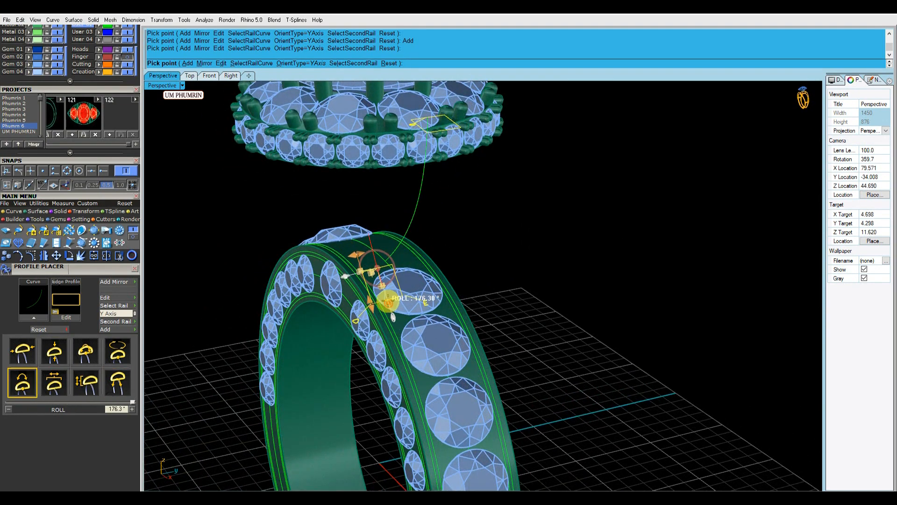
right_click_drag(389, 302, 384, 330)
scroll(388, 309, "up", 4)
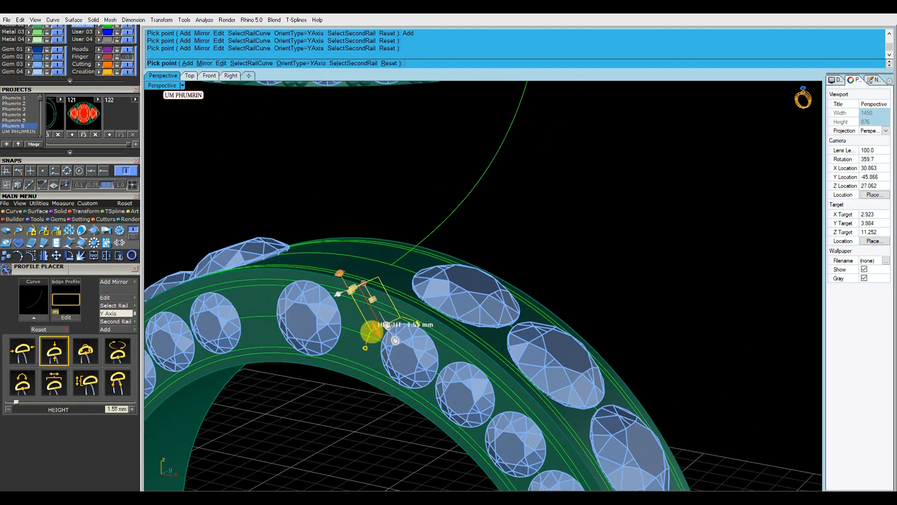
key("Escape")
scroll(374, 327, "down", 9)
- Assign the support curve to the Creation layer and lock the shank together with its stones
left_click(434, 256)
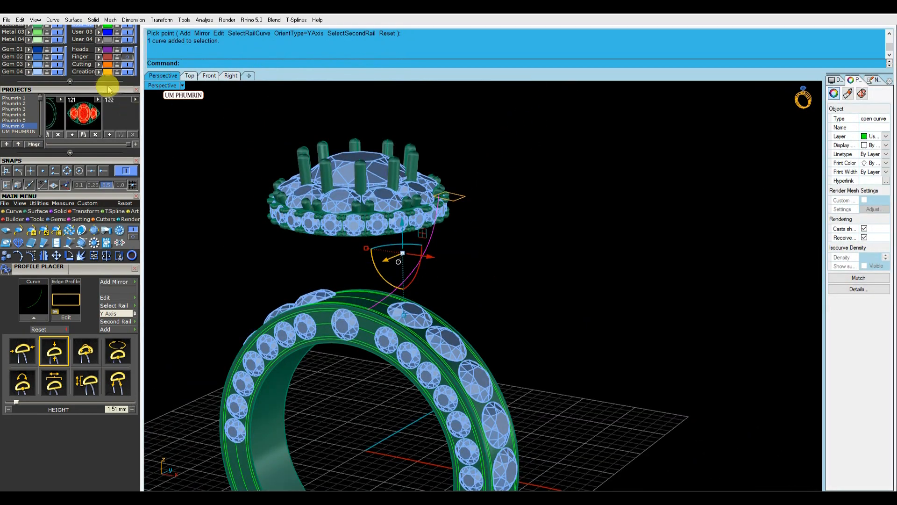
left_click(99, 72)
scroll(242, 227, "down", 6)
left_click_drag(292, 220, 455, 363)
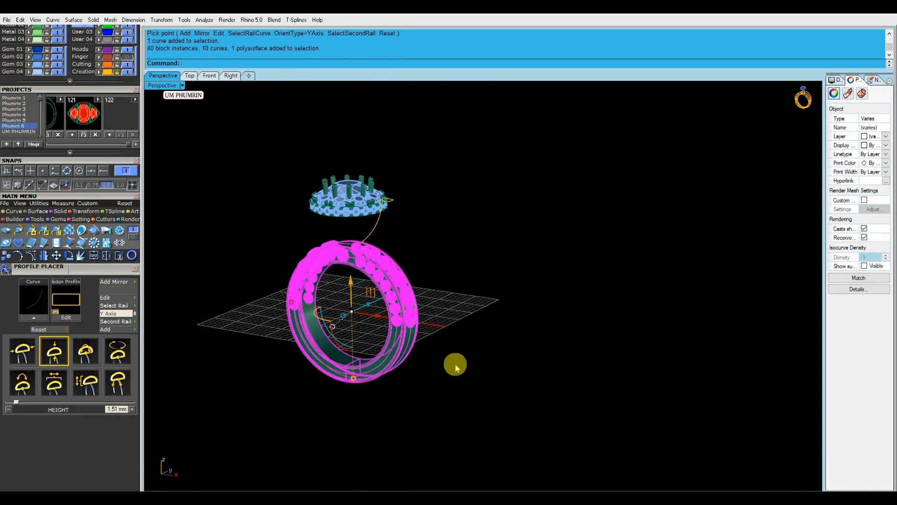
key("ctrl+l")
- Move the complete cluster head to the Metal 02 layer, lock that layer and save the file
scroll(449, 271, "up", 4)
left_click_drag(340, 209, 311, 186)
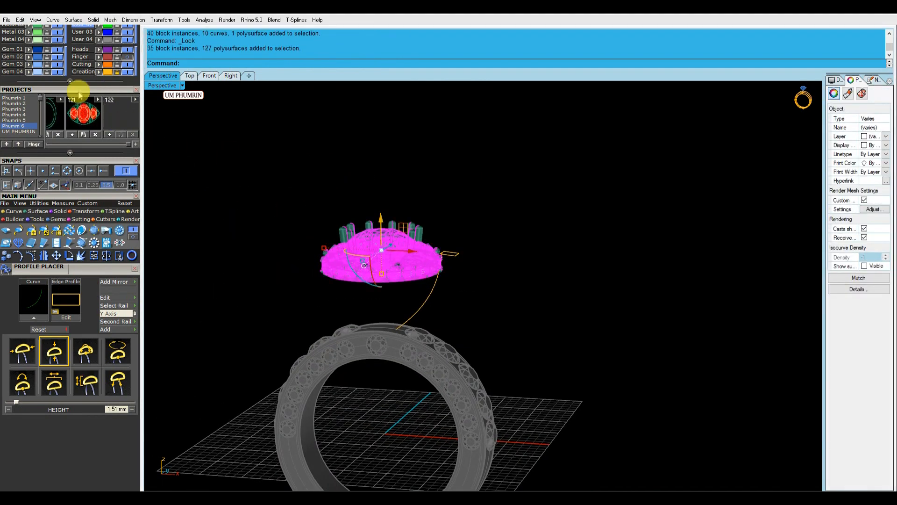
left_click_drag(76, 91, 71, 197)
left_click(29, 132)
key("ctrl+s")
left_click(47, 131)
right_click_drag(418, 284, 397, 261, "shift")
left_click(117, 178)
- Show the support curve's control points in the front view and lower its upper points together with the top profile slightly
left_click(400, 274)
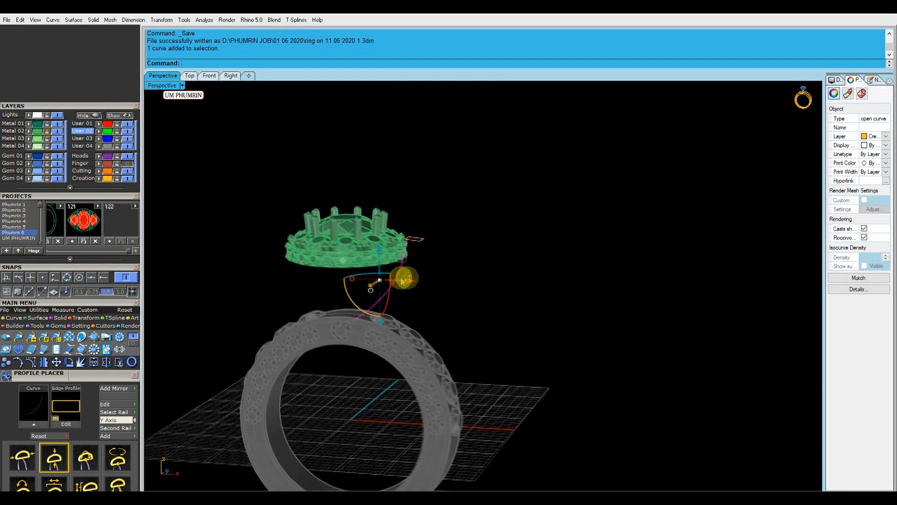
scroll(439, 239, "up", 3)
left_click(210, 77)
left_click_drag(521, 247, 458, 269)
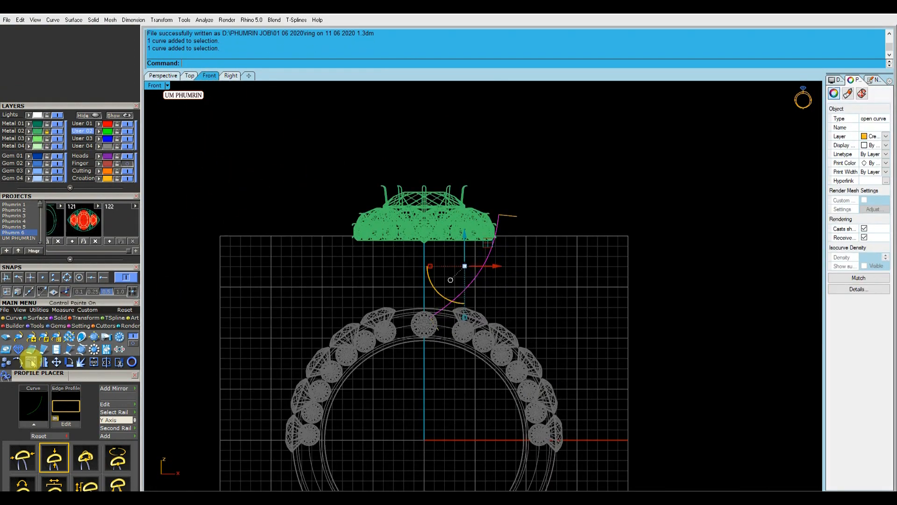
left_click(31, 358)
scroll(503, 215, "up", 6)
left_click_drag(467, 177, 569, 263)
scroll(514, 216, "up", 3)
left_click_drag(515, 216, 513, 223)
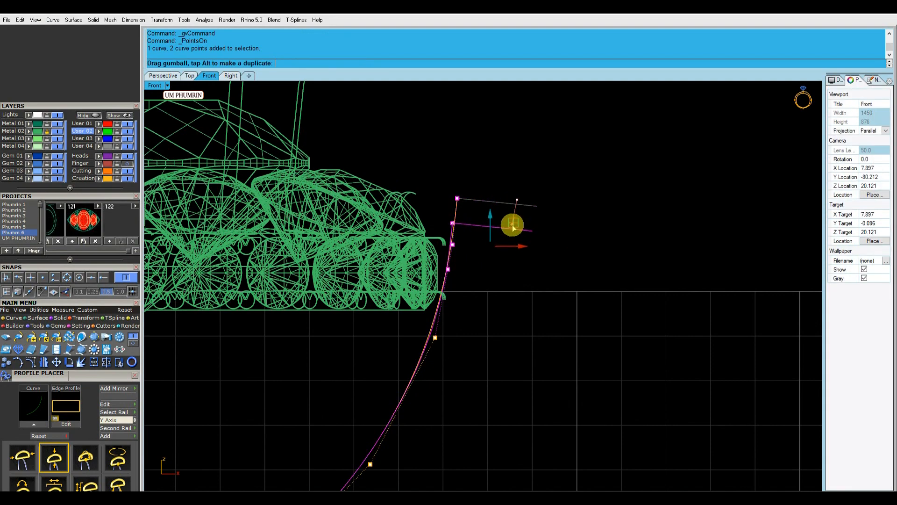
- Lower the curve's top end and profile a little more, and shift the upper control points slightly inward
left_click_drag(435, 202, 553, 252)
scroll(513, 219, "up", 6)
left_click_drag(501, 213, 501, 223)
left_click(534, 200)
scroll(535, 199, "down", 4)
left_click_drag(421, 185, 601, 367)
left_click_drag(509, 267, 503, 267)
scroll(514, 201, "down", 4)
left_click(565, 267)
- Nudge the curve's lower control points slightly to refine the bend above the band
scroll(552, 243, "down", 2)
left_click(431, 367)
left_click_drag(317, 382, 426, 450)
left_click_drag(393, 405, 393, 404)
left_click(507, 382)
right_click_drag(491, 352, 487, 366)
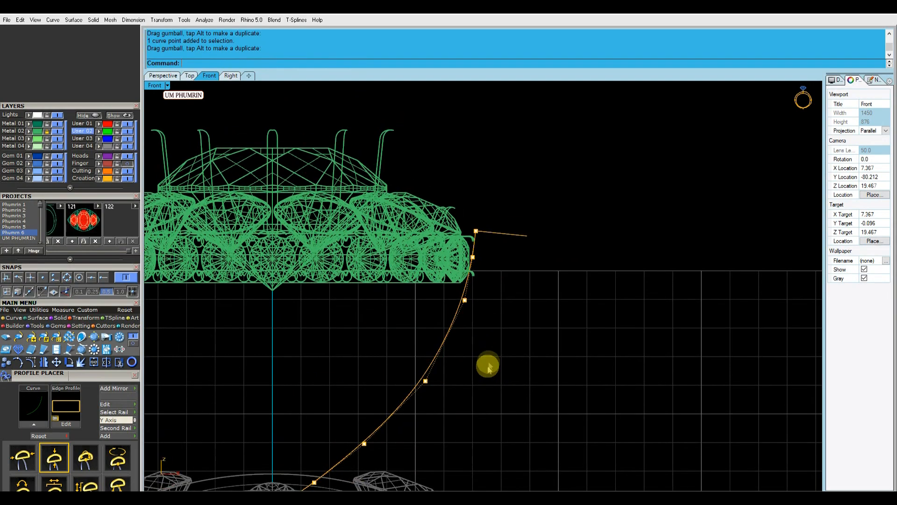
- Move the curve's upper control points and top profile slightly down and inward toward the cluster head
left_click_drag(444, 164, 583, 334)
scroll(515, 258, "up", 2)
left_click_drag(513, 247, 510, 250)
left_click_drag(440, 189, 586, 253)
scroll(528, 236, "up", 5)
left_click_drag(492, 200, 489, 203)
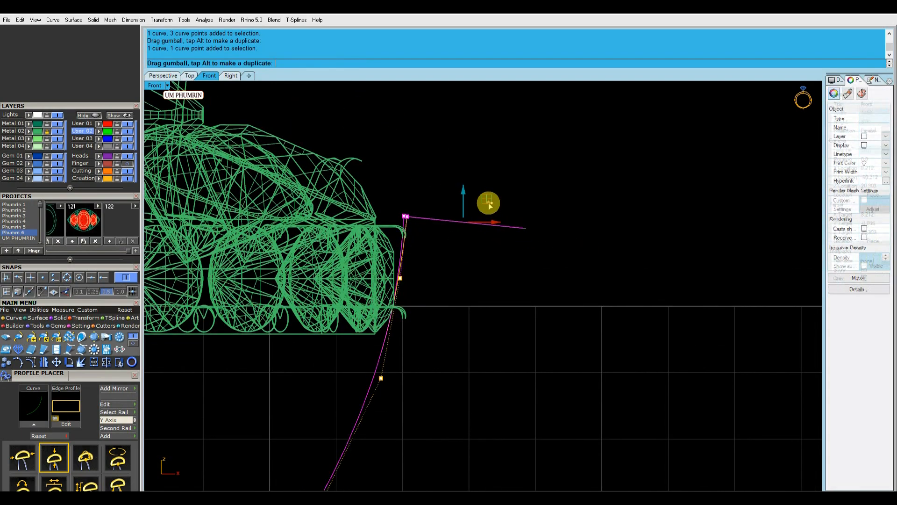
left_click(498, 187)
- Shift the curve's upper control points and top profile further inward so they sit against the cluster head's edge
left_click(160, 74)
right_click_drag(449, 219, 256, 134)
left_click(209, 75)
scroll(447, 246, "down", 4)
left_click_drag(390, 184, 521, 365)
scroll(452, 272, "up", 2)
left_click_drag(474, 277, 463, 276)
scroll(462, 276, "down", 3)
left_click_drag(395, 171, 529, 298)
scroll(471, 256, "up", 2)
left_click_drag(469, 247, 465, 247)
scroll(450, 229, "up", 2)
- Edit the curve's top profile and tilt it slightly until it lies nearly horizontal
left_click_drag(438, 216, 443, 206)
left_click(447, 216)
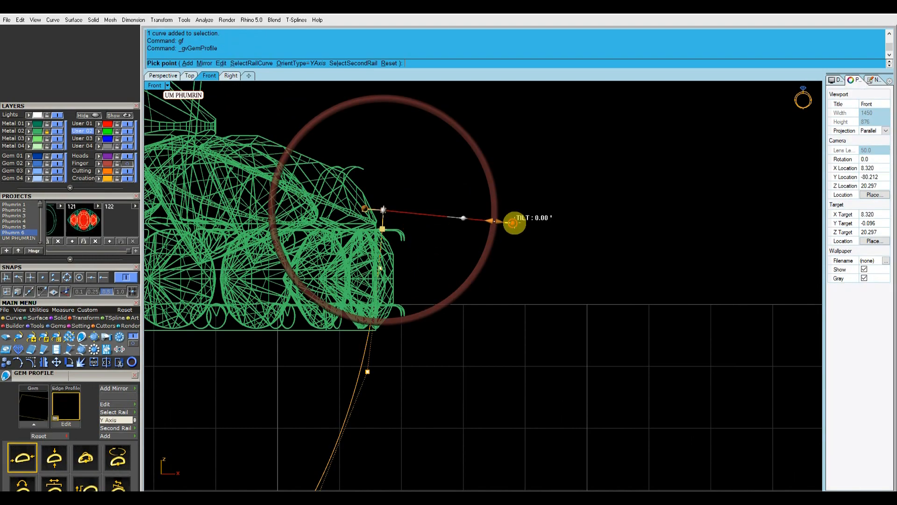
left_click_drag(518, 217, 519, 216)
right_click(496, 175)
- Nudge the middle control point and the one just below the cluster head slightly inward
scroll(494, 172, "down", 6)
left_click(421, 311)
left_click_drag(445, 293, 443, 292)
left_click(459, 262)
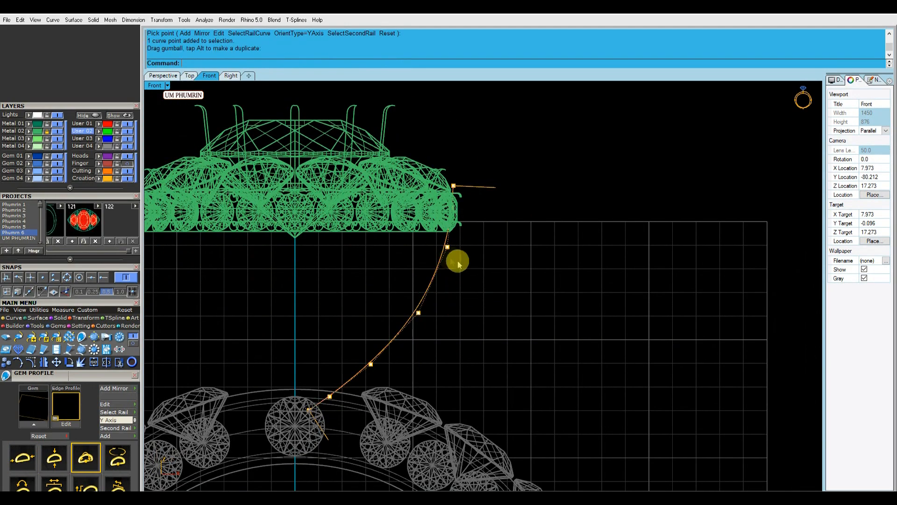
left_click(447, 246)
scroll(451, 246, "up", 4)
left_click_drag(470, 228, 468, 228)
- Adjust the curve's lower control points slightly to even out the bend between the cluster head and the band
scroll(516, 265, "down", 5)
left_click_drag(373, 289, 456, 339)
scroll(454, 309, "up", 4)
left_click_drag(462, 306, 460, 305)
scroll(526, 312, "down", 5)
right_click_drag(528, 317, 521, 286)
left_click(466, 287)
scroll(481, 285, "up", 5)
left_click_drag(463, 260, 463, 262)
scroll(544, 262, "down", 7)
left_click(395, 314)
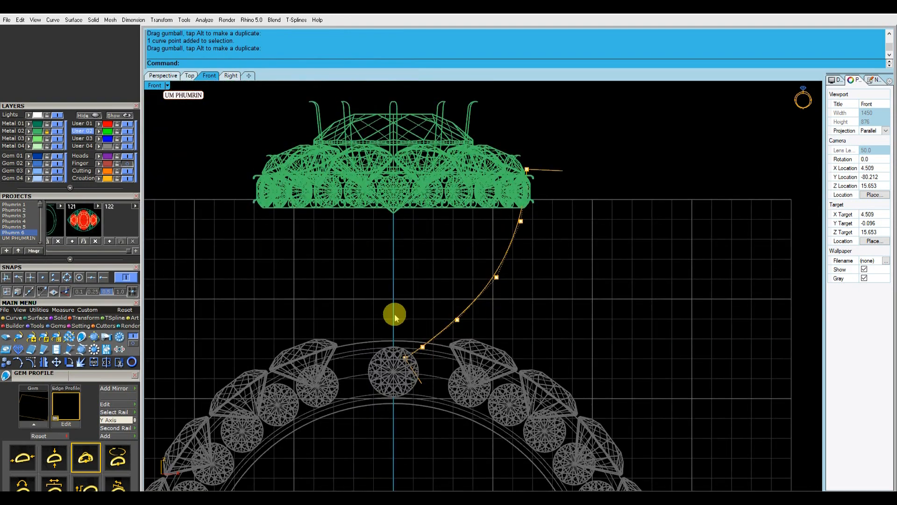
- Hide the control points of the adjusted support curve and rebuild it with the current settings
left_click(453, 317)
scroll(535, 330, "up", 2)
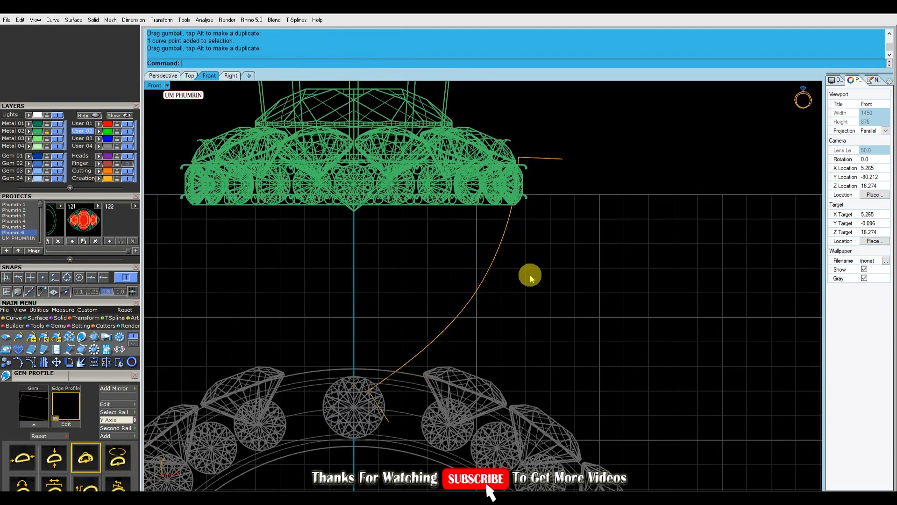
type("Re")
key("Return")
key("Return")
- Create a one-rail sweep along the support curve using the upper and lower rectangular profiles
left_click(163, 75)
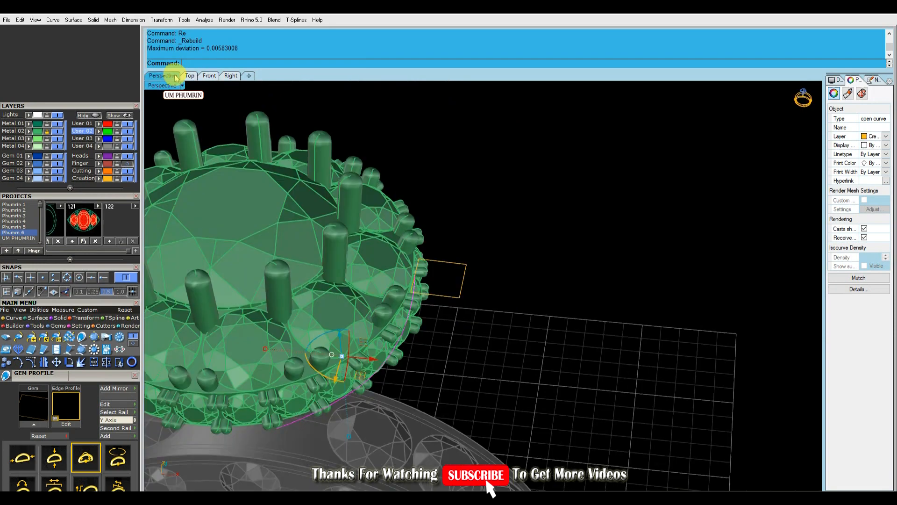
scroll(460, 269, "up", 3)
scroll(442, 274, "down", 3)
mouse_move(461, 269)
right_mouse_down()
mouse_move(444, 274)
mouse_move(472, 270)
right_mouse_up()
scroll(437, 274, "up", 3)
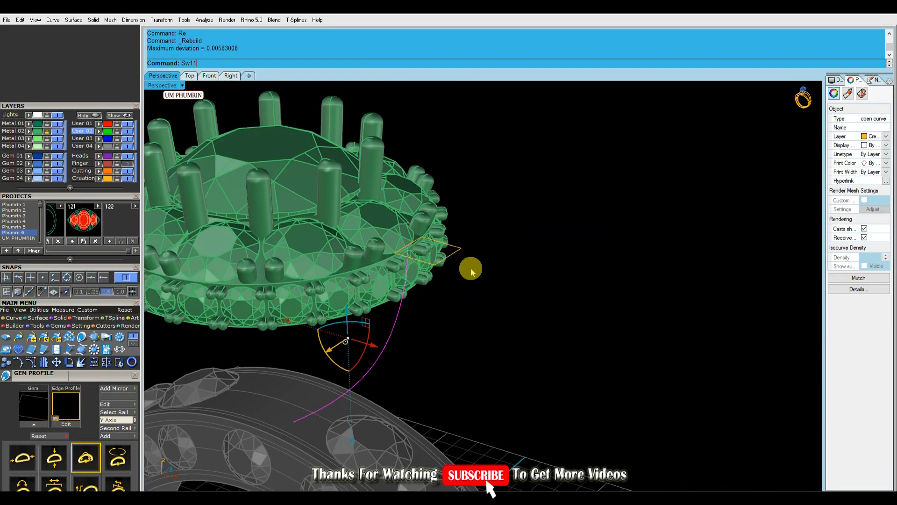
key("Return")
left_click_drag(381, 208, 482, 301)
scroll(483, 300, "down", 3)
left_click_drag(310, 310, 394, 383)
key("Return")
right_click_drag(395, 384, 505, 367)
- Polar array the swept support around the origin as 6 items over 360 degrees
left_click(440, 294)
right_click_drag(467, 298, 527, 309)
type("A")
key("Return")
type("0")
key("Return")
type("6")
key("Return")
key("Return")
key("Return")
- Inspect the arrayed supports and set the front view to the Ghosted display mode
scroll(526, 310, "down", 4)
right_click_drag(578, 332, 497, 258)
scroll(602, 225, "up", 2)
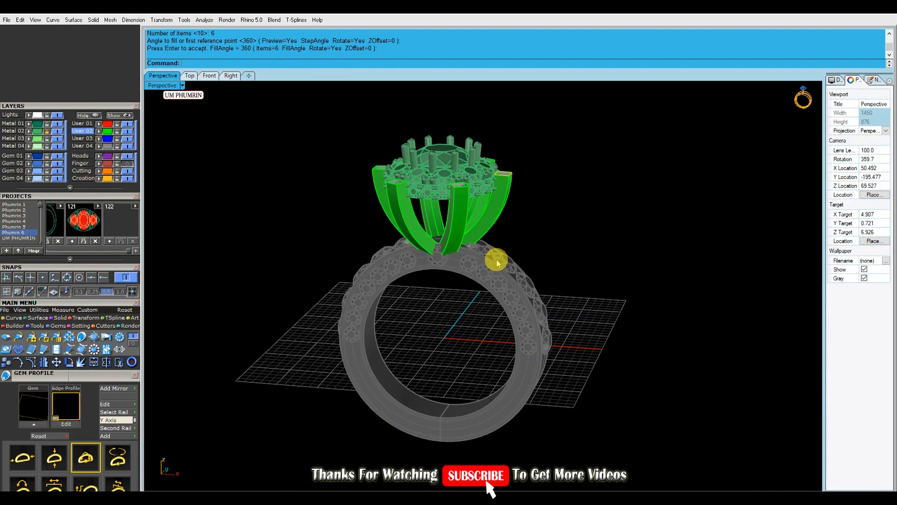
right_click_drag(494, 266, 512, 255)
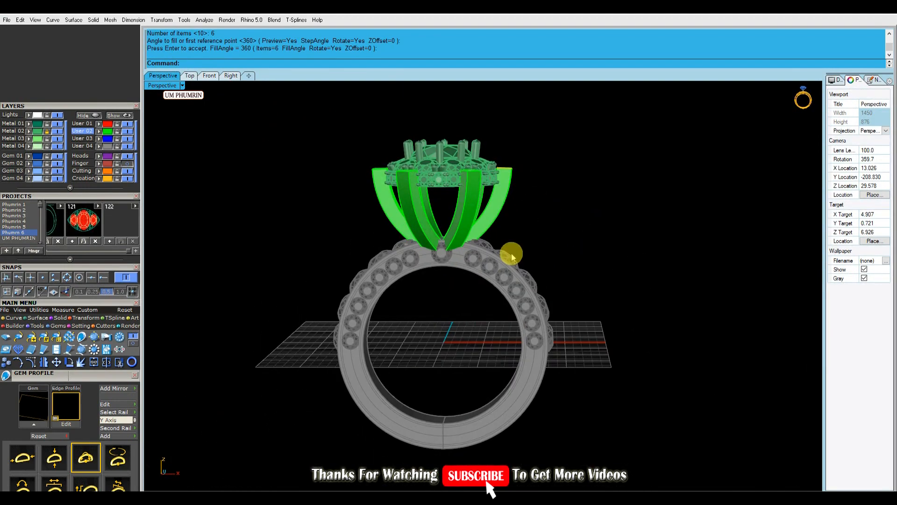
left_click(209, 78)
scroll(412, 238, "up", 3)
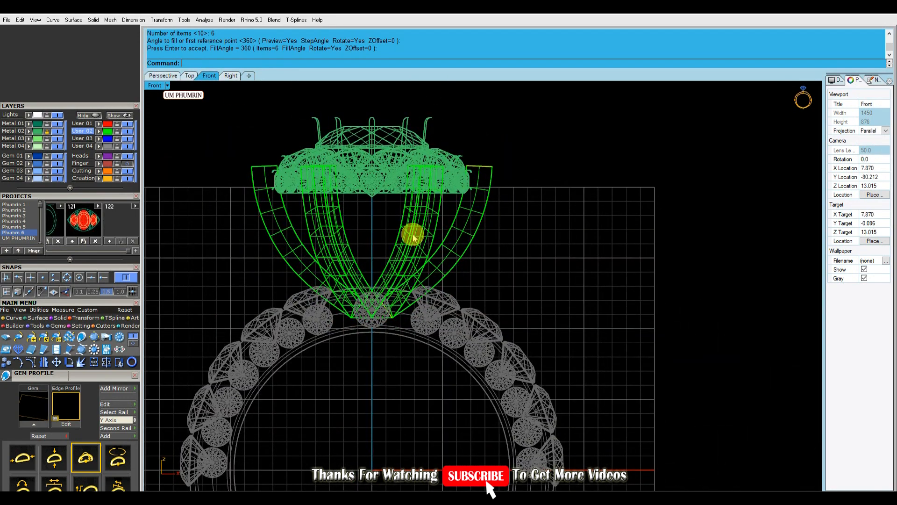
scroll(387, 203, "down", 3)
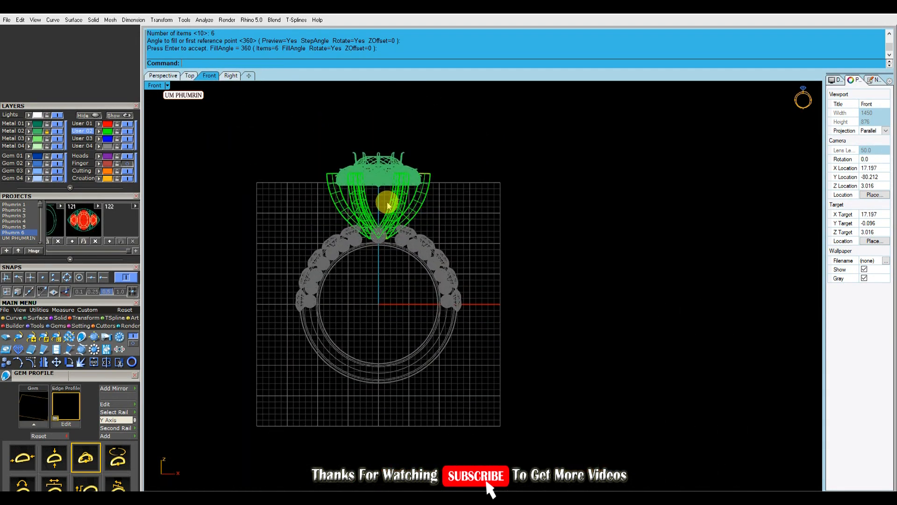
left_click(167, 85)
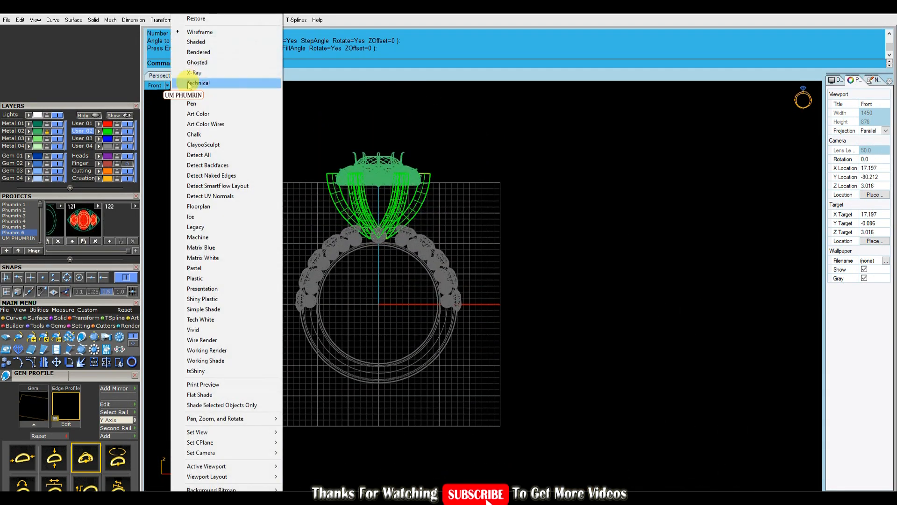
left_click(226, 69)
scroll(401, 230, "up", 3)
right_click_drag(401, 228, 414, 266)
right_click_drag(425, 230, 472, 213)
- Move the six arrayed supports to the User 03 layer and lock that layer
left_click(163, 75)
left_click(475, 215)
left_click(563, 244)
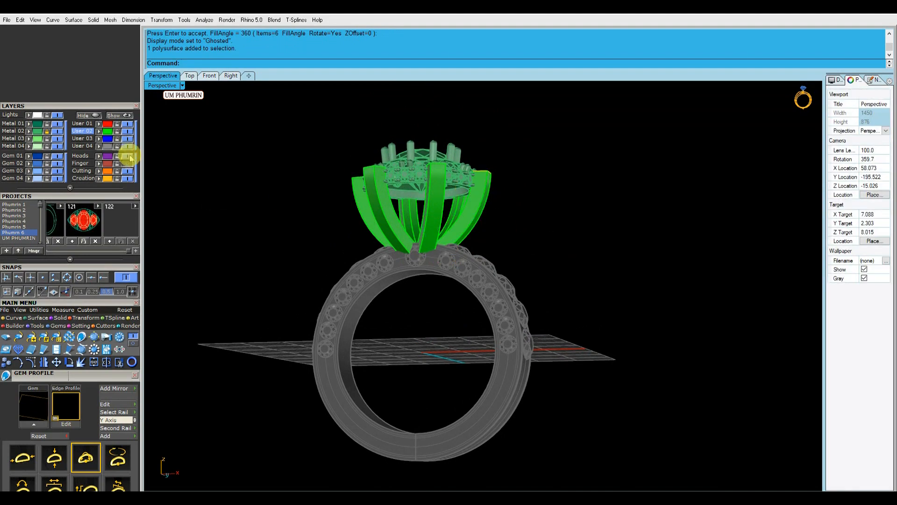
left_click(108, 132)
left_click(99, 138)
left_click(117, 139)
- Select the support rail curve in the front view and turn on its control points
left_click(445, 213)
mouse_move(486, 201)
right_mouse_down()
mouse_move(445, 216)
mouse_move(472, 206)
right_mouse_up()
left_click(228, 76)
left_click(209, 76)
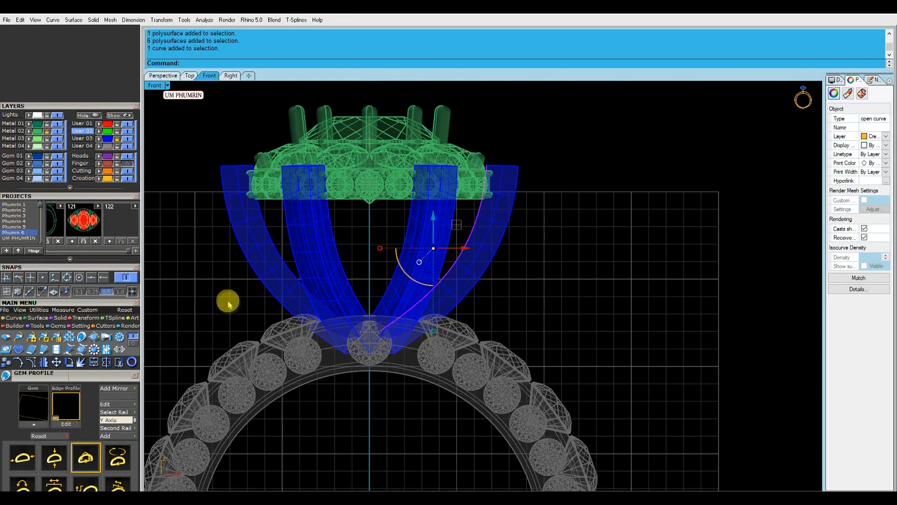
scroll(345, 313, "down", 2)
right_click_drag(344, 312, 353, 288)
scroll(366, 304, "down", 2)
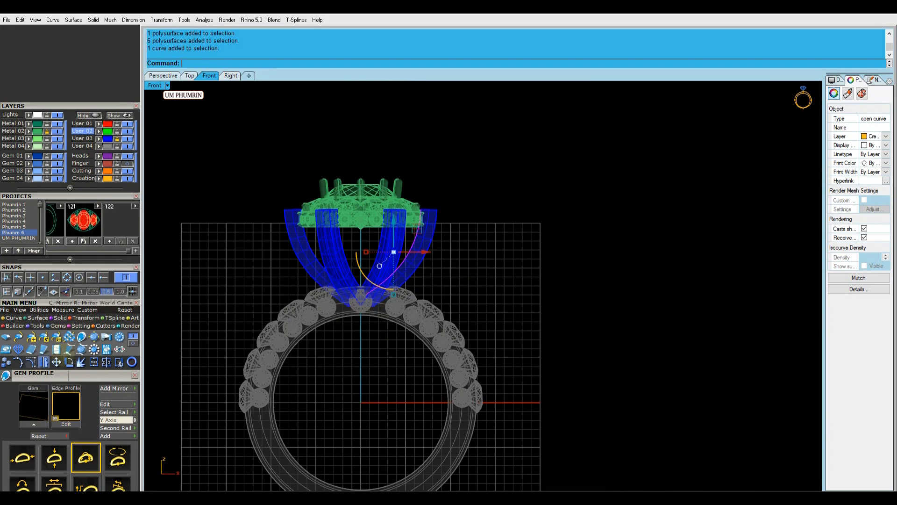
key("F10")
- Reposition the rail curve's control points in the front view to reshape the arrayed supports where they meet the shank and curve upward
scroll(434, 263, "up", 4)
left_click(346, 305)
scroll(364, 311, "up", 4)
left_click_drag(359, 285, 344, 273)
left_click(406, 230)
left_click_drag(429, 207, 420, 208)
left_click(452, 282)
scroll(472, 237, "down", 6)
scroll(389, 257, "up", 4)
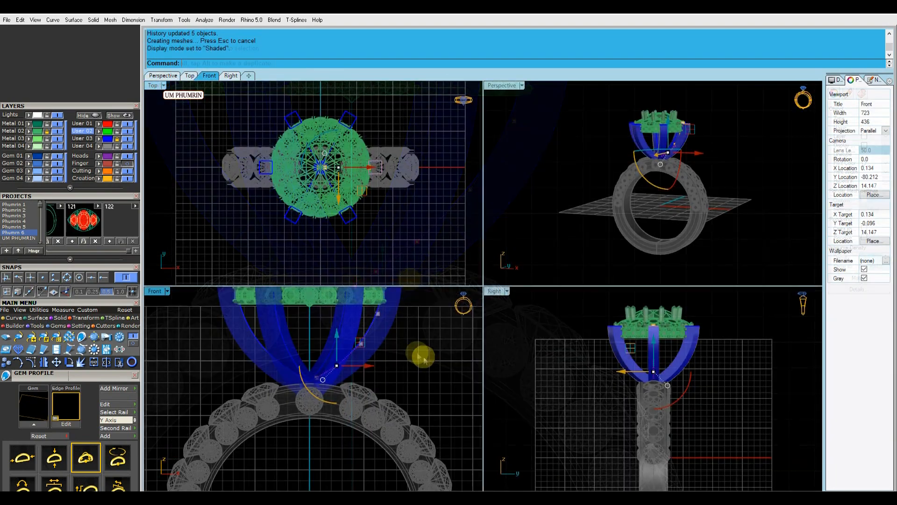
right_click_drag(663, 346, 588, 365)
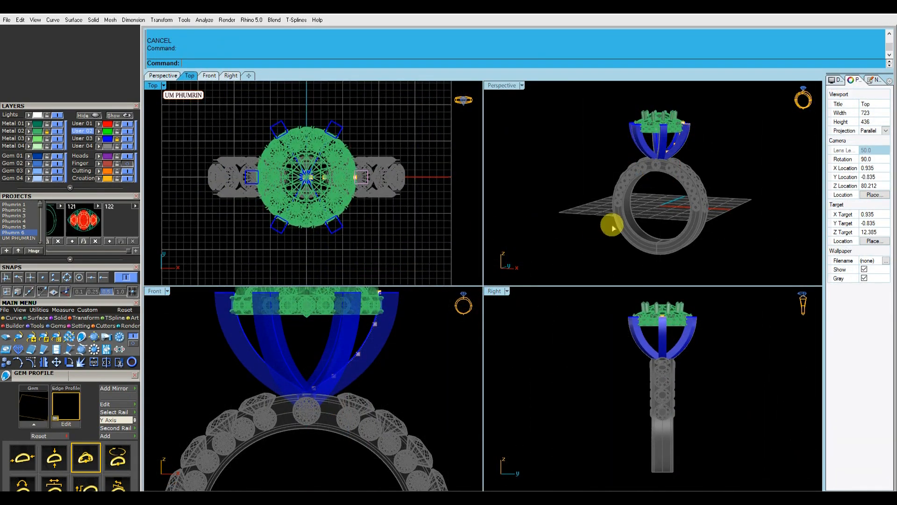
left_click(599, 249)
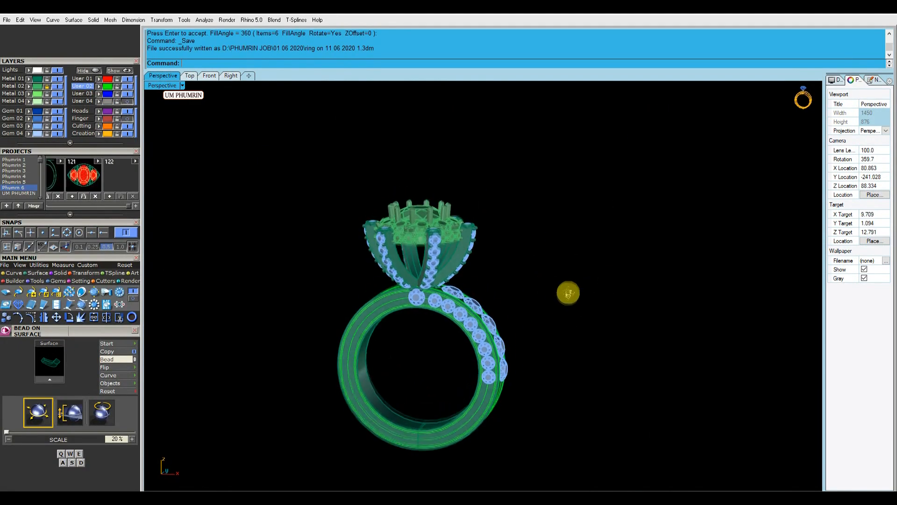
- Unlock the Metal 02 layer and move the cluster head's objects from it to the Metal 01 layer
scroll(410, 294, "up", 3)
scroll(408, 296, "up", 3)
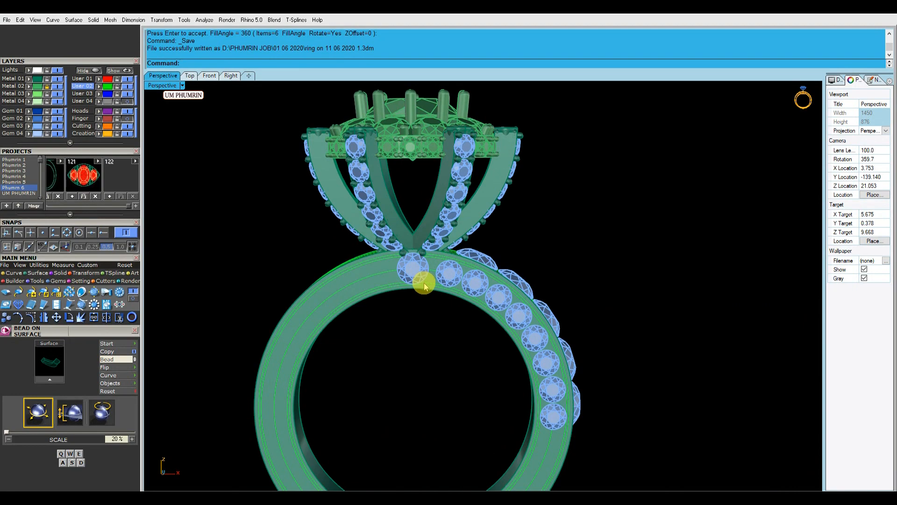
scroll(432, 322, "down", 4)
right_click_drag(432, 328, 458, 247)
left_click(39, 87)
left_click(28, 79)
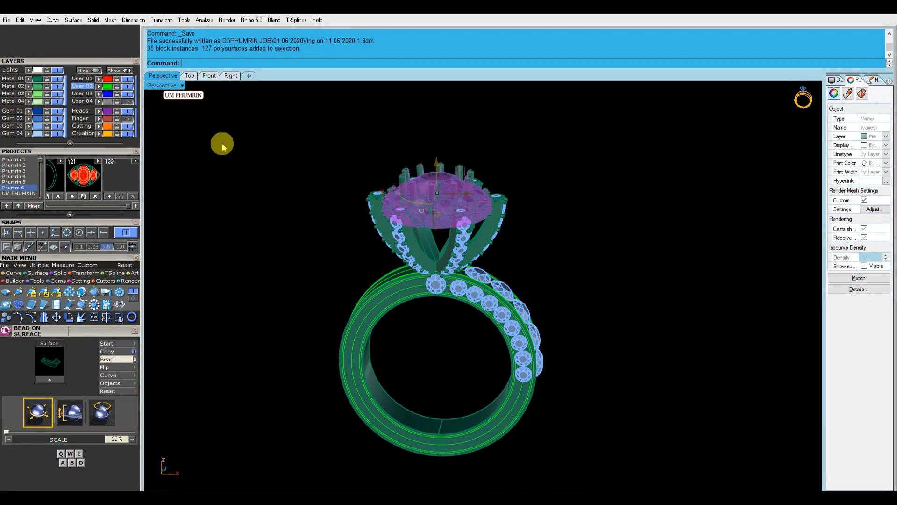
left_click(223, 145)
- Select all gem block instances in the ring with the ge command and move them to the Gem 03 layer
right_click_drag(270, 156, 281, 173, "shift")
type("ge")
key("Return")
left_click(28, 125)
left_click(335, 181)
right_click_drag(338, 183, 464, 206)
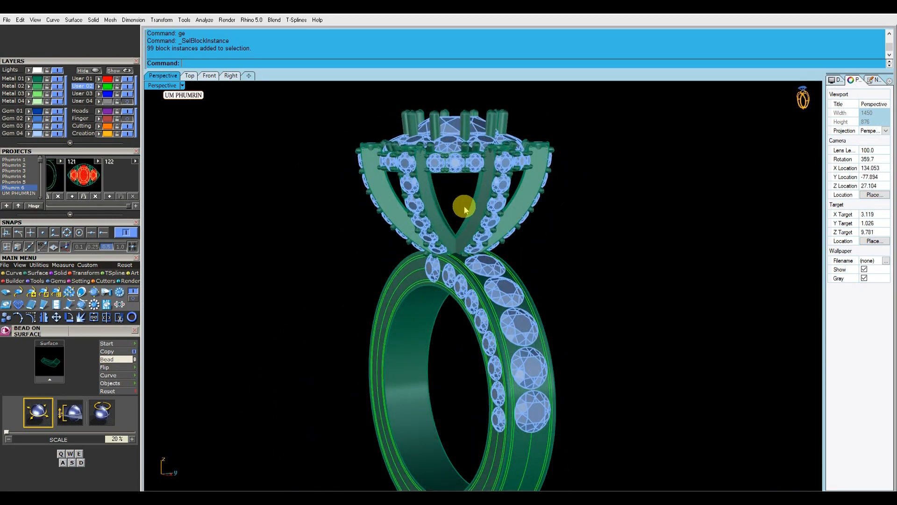
right_click_drag(464, 206, 484, 226)
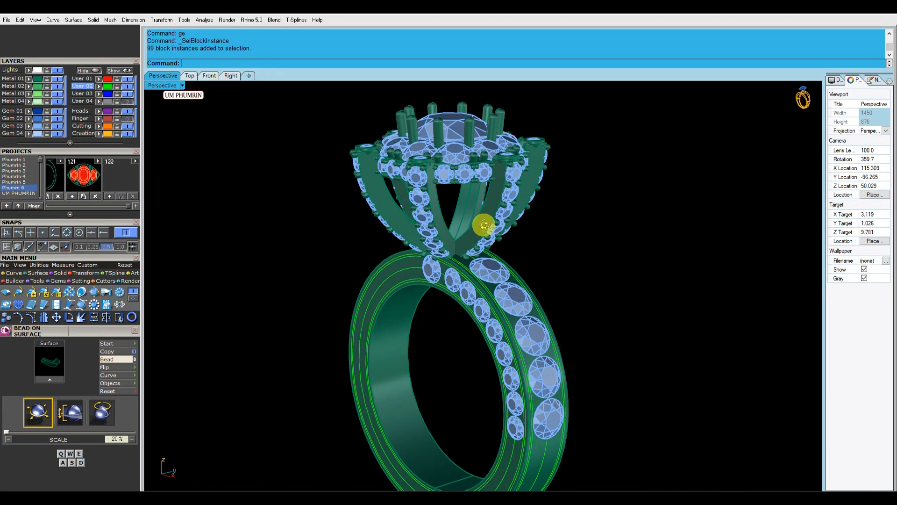
right_click_drag(483, 225, 492, 237)
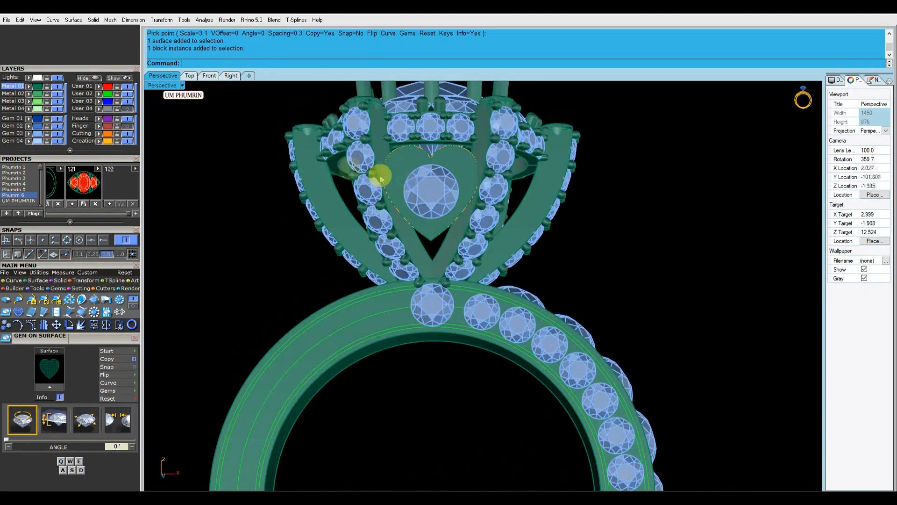
- Isolate the heart surface, its profile curve and the round gem by hiding everything else
left_click(415, 187)
left_click(400, 176)
left_click(437, 206)
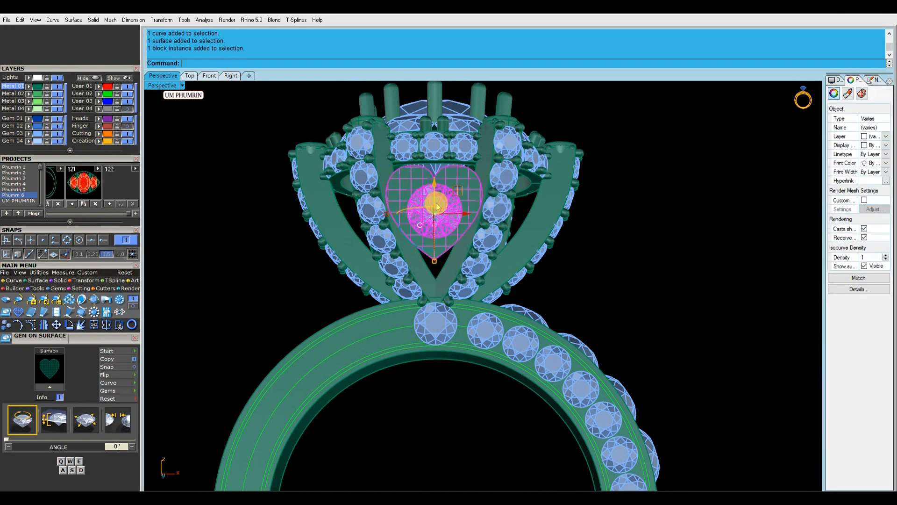
right_click(94, 80)
- Shrink the heart profile curve and shift it back behind the heart surface with the gumball
scroll(451, 187, "up", 5)
right_click_drag(451, 168, 486, 246)
left_click(511, 257)
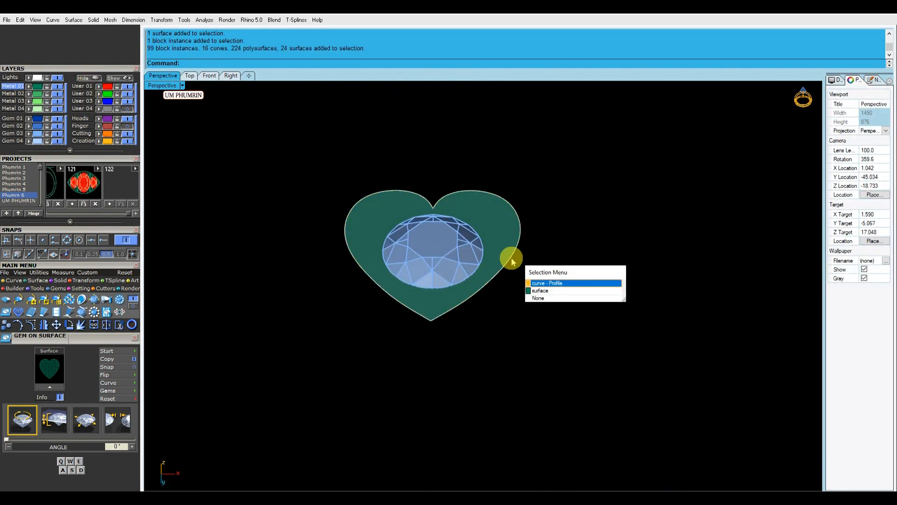
left_click(548, 283)
right_click_drag(352, 253, 523, 286)
left_click_drag(523, 286, 520, 286)
- Duplicate the heart surface's border as a curve and delete the surface
right_click_drag(547, 284, 388, 264)
left_click(477, 239)
key("Delete")
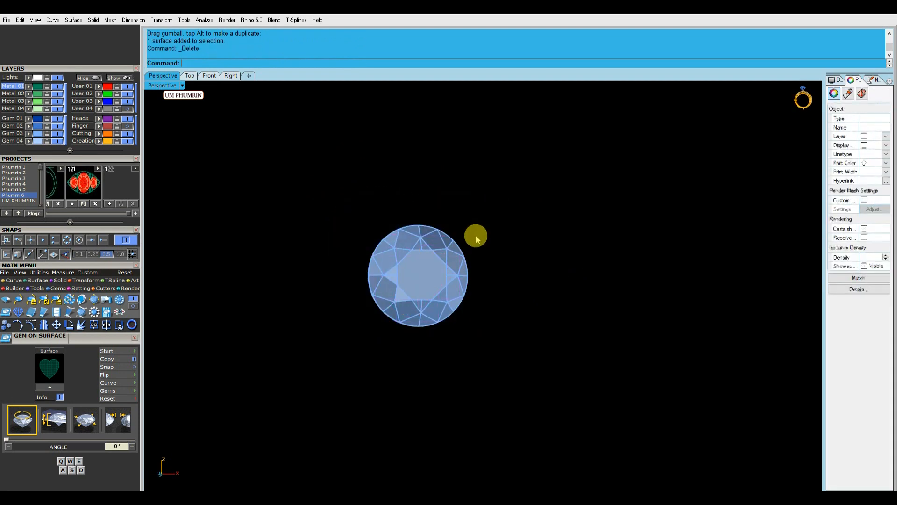
key("ctrl+z")
type("d")
key("Return")
left_click(484, 236)
key("Delete")
right_click_drag(481, 235, 477, 262)
- Hide the Gem 03 layer and move the two heart curves to the User 02 layer
left_click(57, 134)
left_click_drag(550, 169, 421, 273)
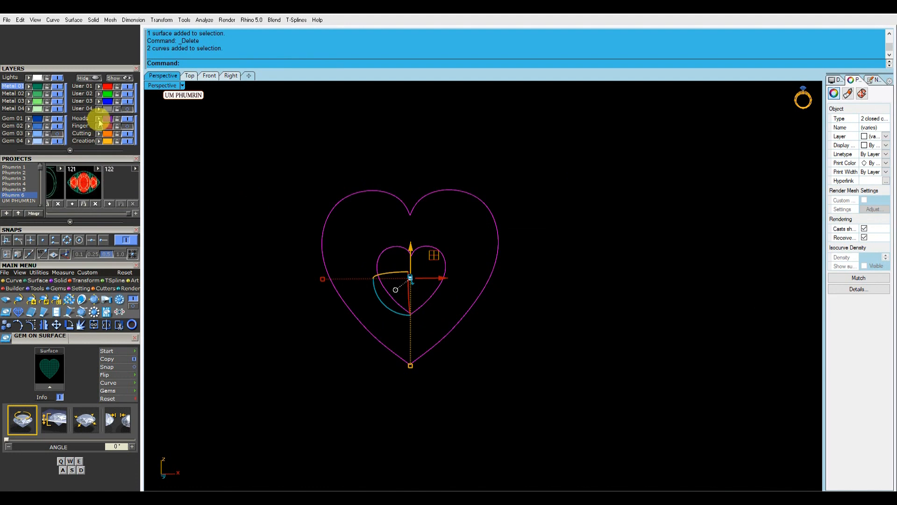
left_click(228, 147)
- Draw a line joining the lower tips of both hearts and sweep it along the two heart curves with Sweep2
right_click_drag(350, 197, 354, 206, "shift")
type("l")
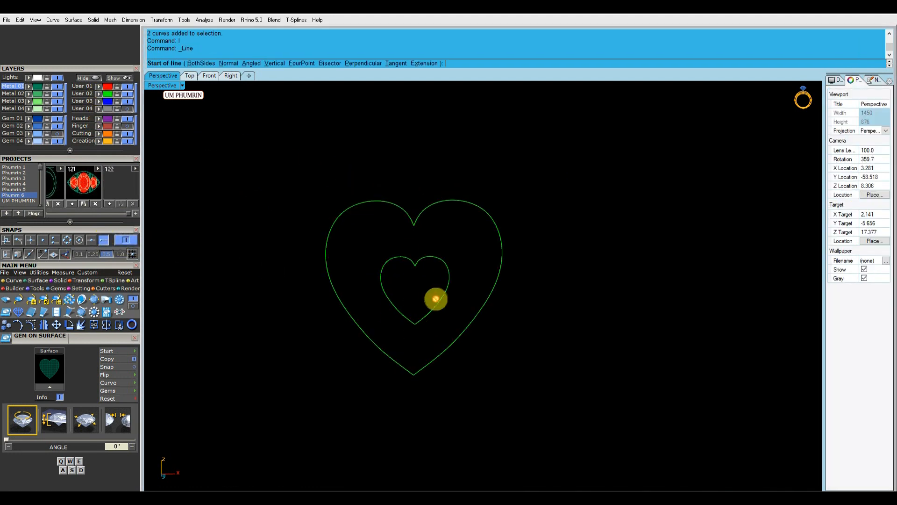
left_click_drag(415, 369, 394, 323)
type("s2")
key("Return")
right_click_drag(445, 322, 556, 280)
key("Return")
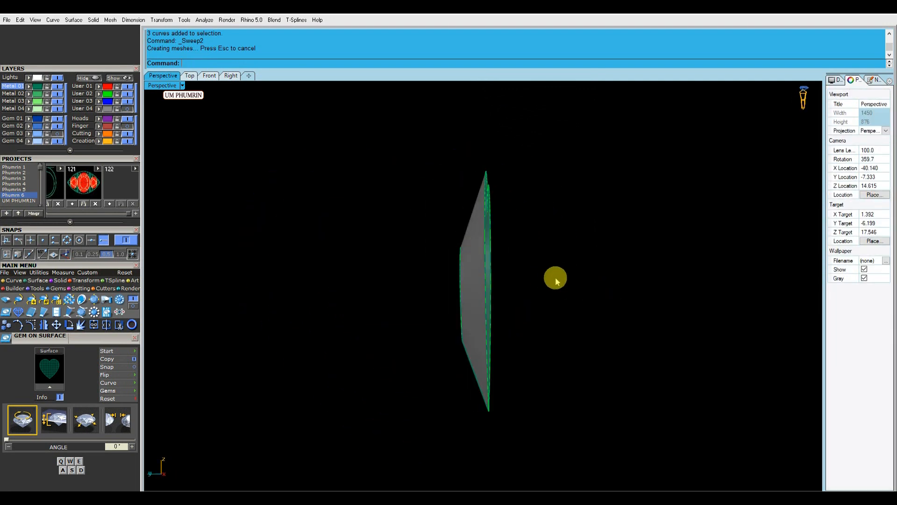
- Move the inner heart curve closer to the outer heart's plane to make the sloped surface shallower
left_click(452, 369)
left_click(461, 312)
scroll(471, 320, "up", 4)
left_click_drag(427, 284, 431, 286)
scroll(431, 286, "down", 3)
key("Escape")
right_click_drag(460, 302, 487, 304)
- Create a flat surface filling the outer heart curve
left_click(518, 319)
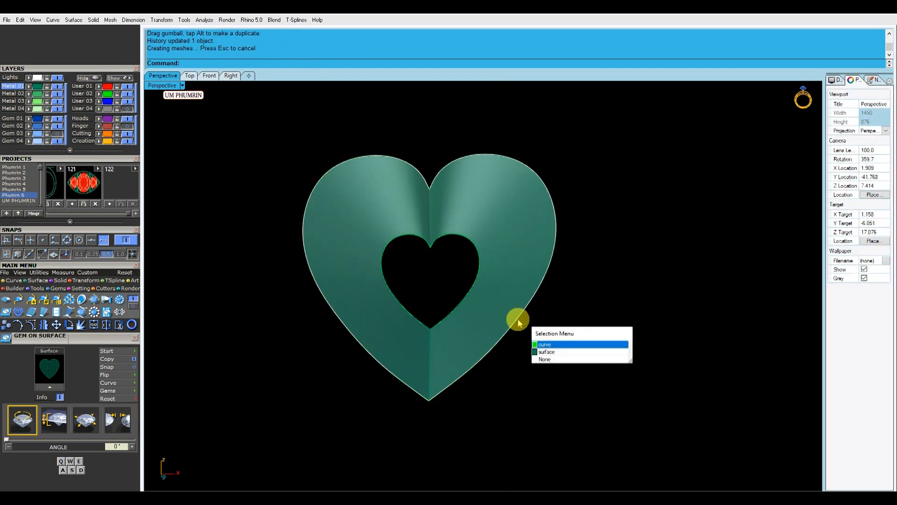
left_click(520, 320)
type("pa")
key("Return")
key("Return")
left_click(587, 364)
type("sp")
key("Return")
left_click(513, 322)
left_click(513, 322)
key("Return")
- Delete the leftover construction geometry and move the flat heart surface back behind the inner heart opening in the right view
left_click(489, 299, "ctrl")
key("Delete")
left_click(514, 317)
right_click_drag(514, 318, 443, 330)
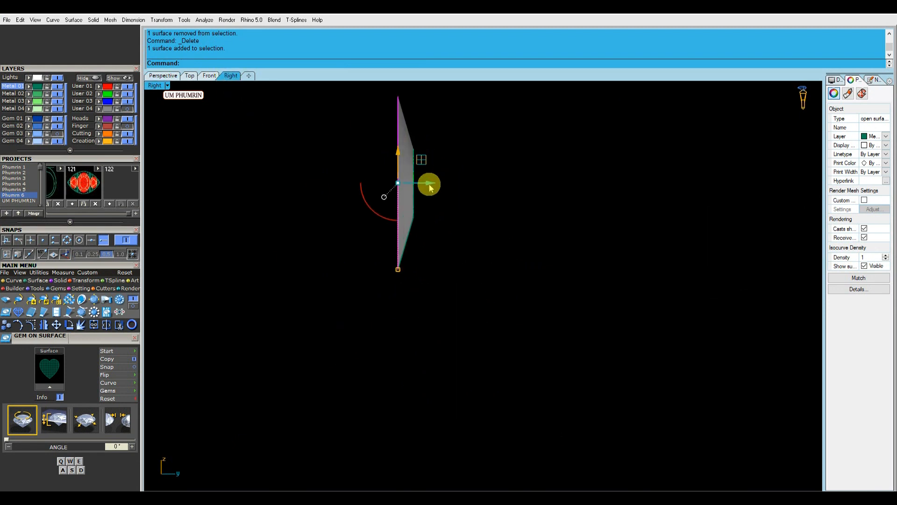
mouse_move(430, 187)
left_mouse_down()
mouse_move(470, 189)
mouse_move(430, 185)
left_mouse_up()
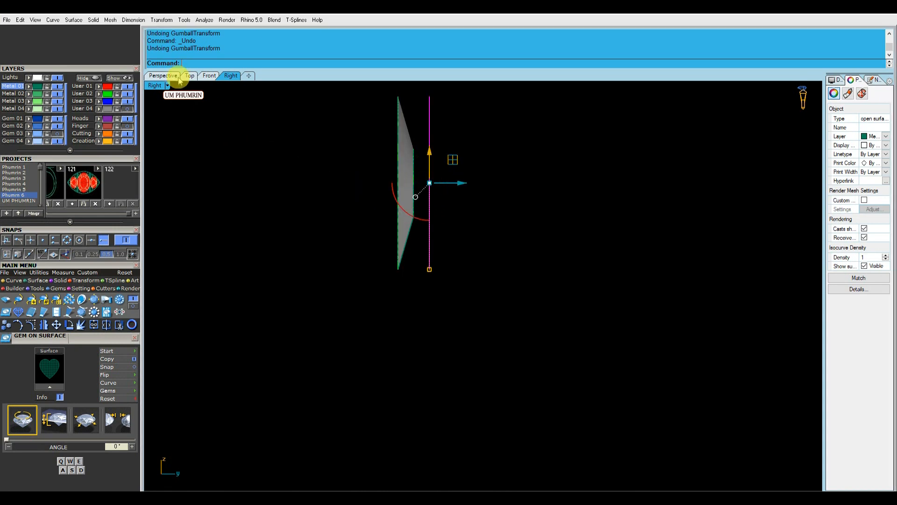
- Examine the position of the flat heart surface behind the sloped heart surface from several angles
left_click(179, 77)
right_click_drag(607, 254, 533, 280)
key("Escape")
left_click(461, 266)
key("Escape")
right_click_drag(459, 266, 526, 266)
key("Escape")
left_click(528, 267)
left_click(554, 281)
- Cut the flat back heart with the inner heart outline in the front view and delete the centre piece
left_click(209, 76)
scroll(476, 204, "up", 4)
left_click(475, 205)
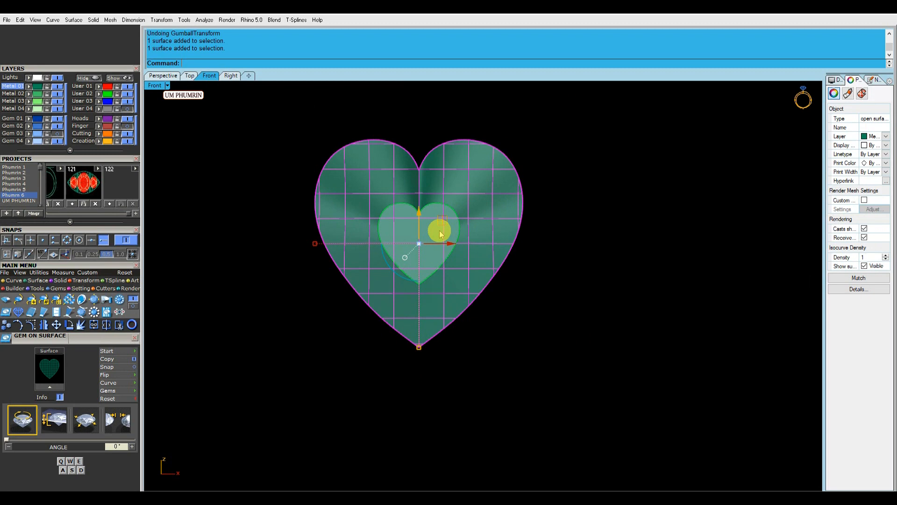
left_click(457, 238)
key("Return")
left_click(432, 234)
key("Delete")
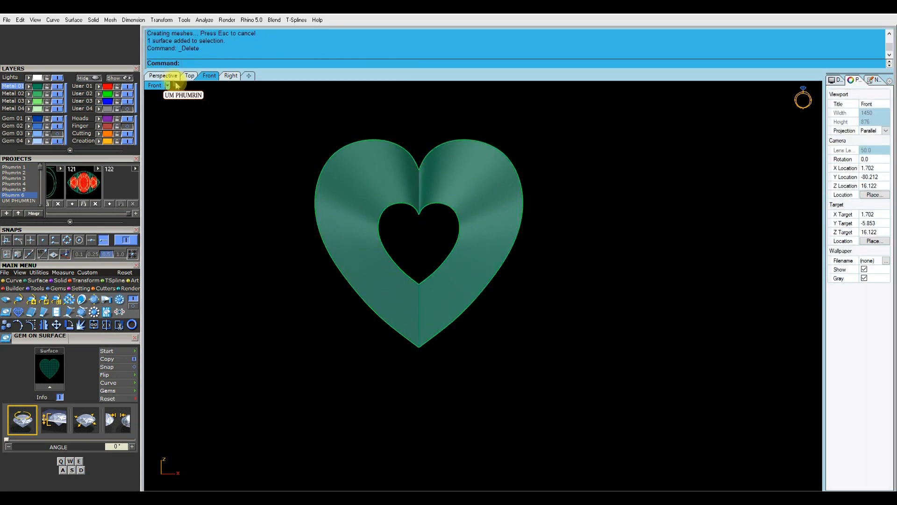
- Delete the remaining geometry around the hearts while keeping the sloped front surface and the flat back surface
left_click(176, 75)
left_click_drag(685, 365, 481, 289)
left_click(489, 190, "ctrl")
left_click(543, 224, "ctrl")
key("Delete")
- Extract the edge curves of both heart surfaces, hide the surface isocurves and keep only the two inner heart curves selected
left_click_drag(665, 301, 505, 257)
right_click_drag(510, 257, 549, 317)
left_click(864, 266)
left_click_drag(618, 315, 540, 268, "ctrl")
right_click_drag(540, 268, 545, 230, "shift")
scroll(451, 323, "up", 4)
- Draw a line between the inner hearts' lower tips, build the inner wall with Sweep2 and delete its construction curves
type("l")
key("Return")
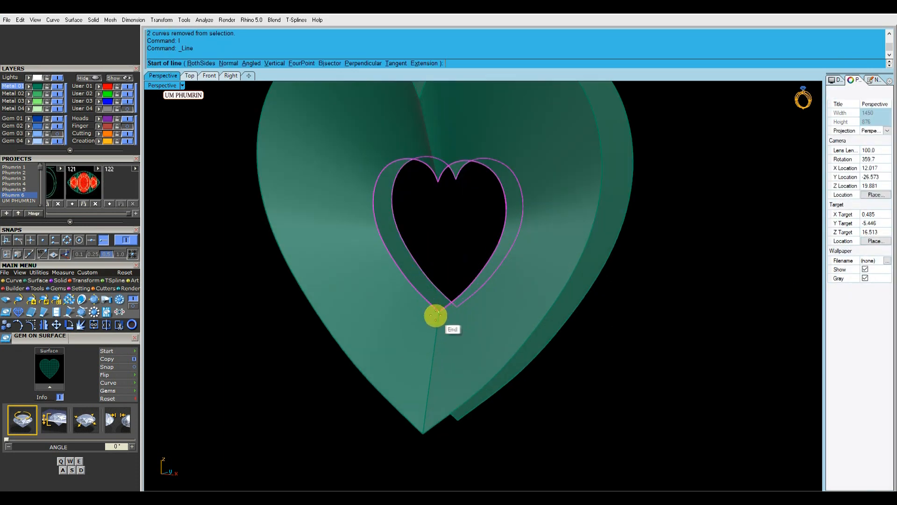
left_click(455, 305)
key("Return")
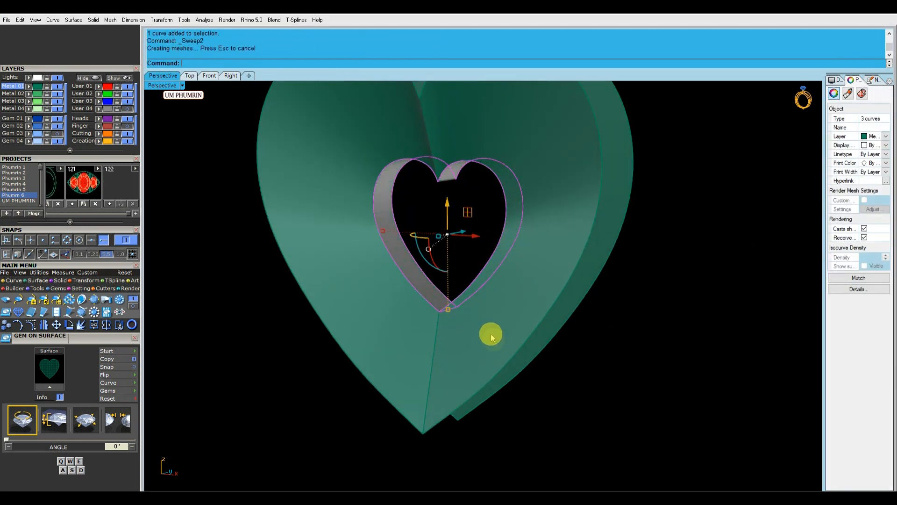
key("Delete")
- Build the outer wall between the front and back heart outlines with Sweep2 and delete the construction curves
scroll(493, 337, "down", 4)
left_click_drag(530, 431, 426, 381)
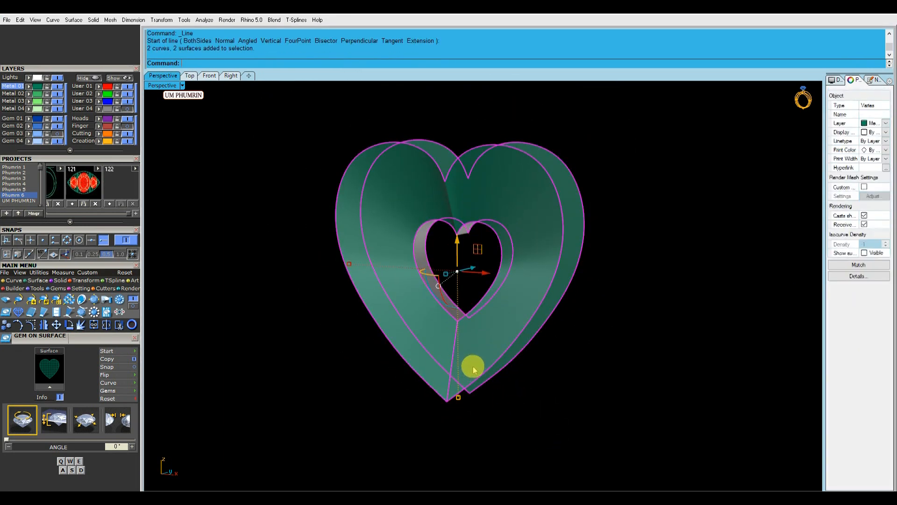
type("sweep2")
key("Return")
key("Return")
key("Delete")
- Join the four heart surfaces into one closed polysurface and hide its isocurves
scroll(492, 397, "down", 5)
left_click_drag(499, 419, 396, 211)
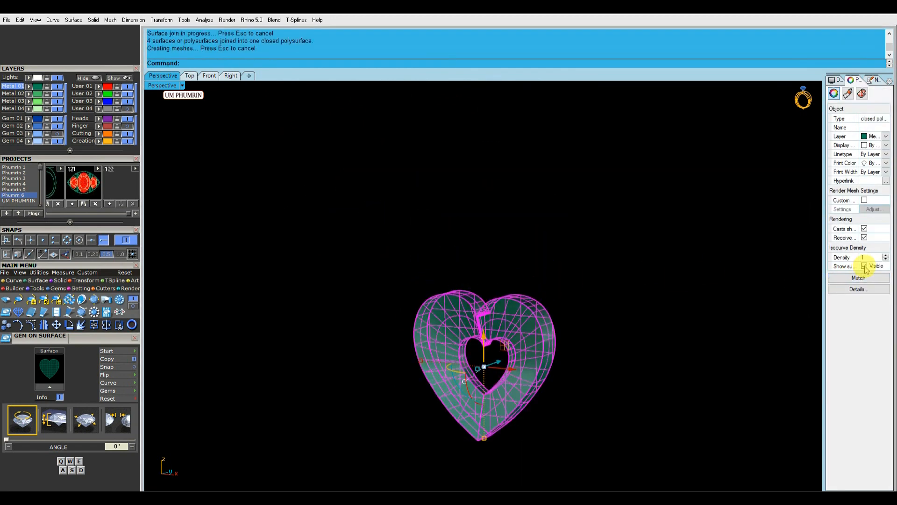
left_click(614, 246)
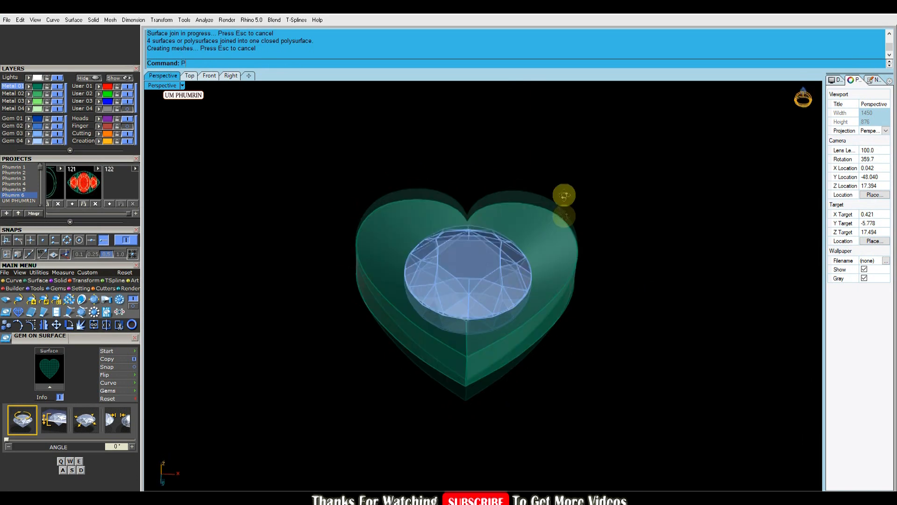
- Adjust the round gem's seat in the heart setting with the gumball
left_click(479, 261)
left_click(474, 297)
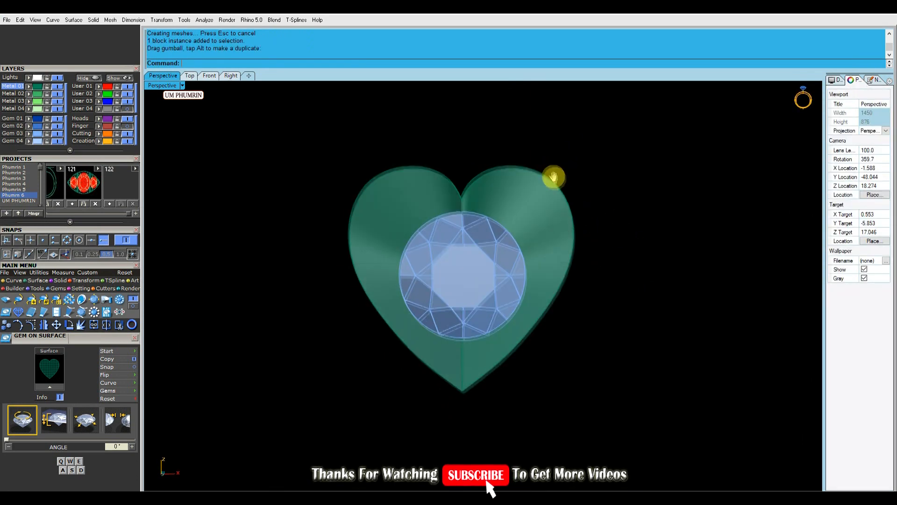
left_click(466, 257)
left_click_drag(466, 259, 485, 256)
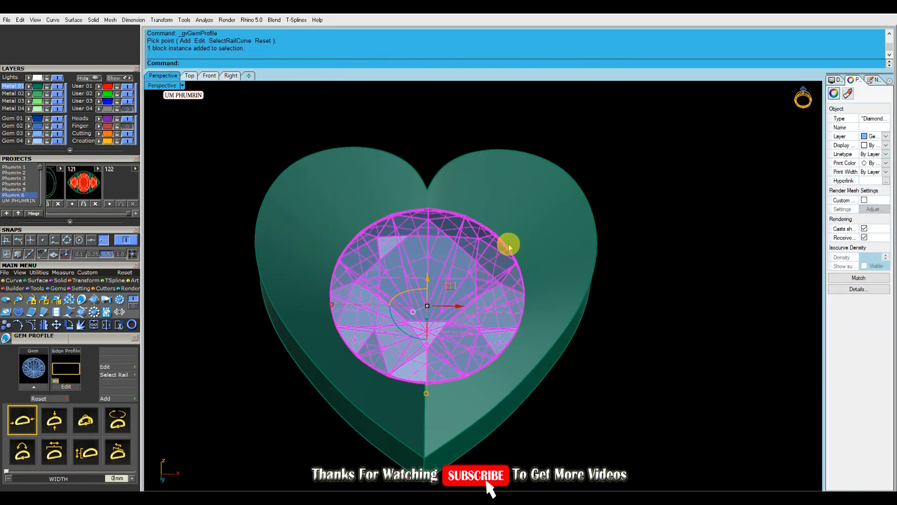
- Start a Head Builder head on the round gem with the Prongs3Y style and 0 rails
right_click(479, 273)
left_click(498, 334)
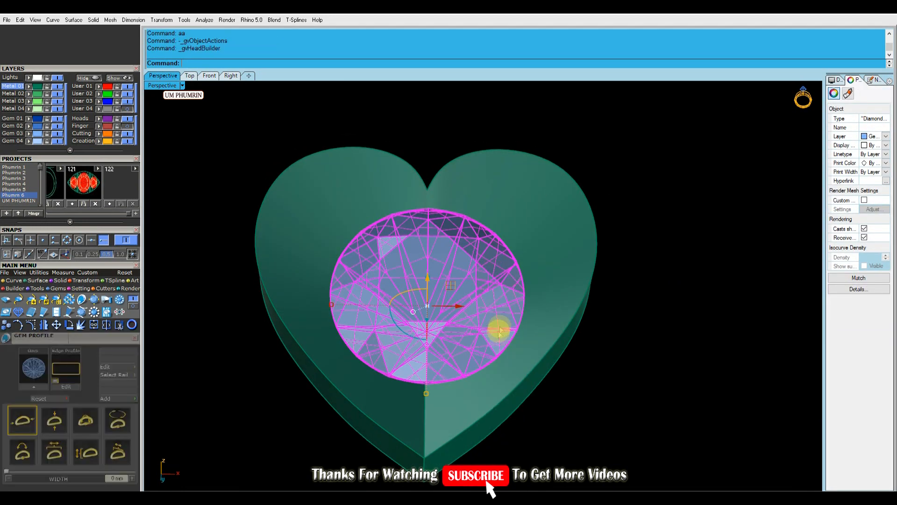
scroll(501, 324, "down", 4)
right_click_drag(502, 318, 504, 347)
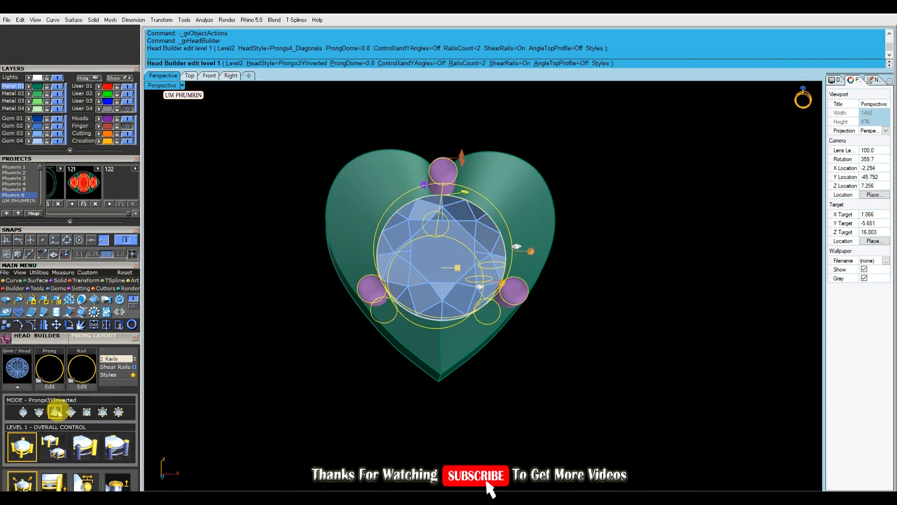
left_click(41, 413)
right_click_drag(452, 318, 436, 262)
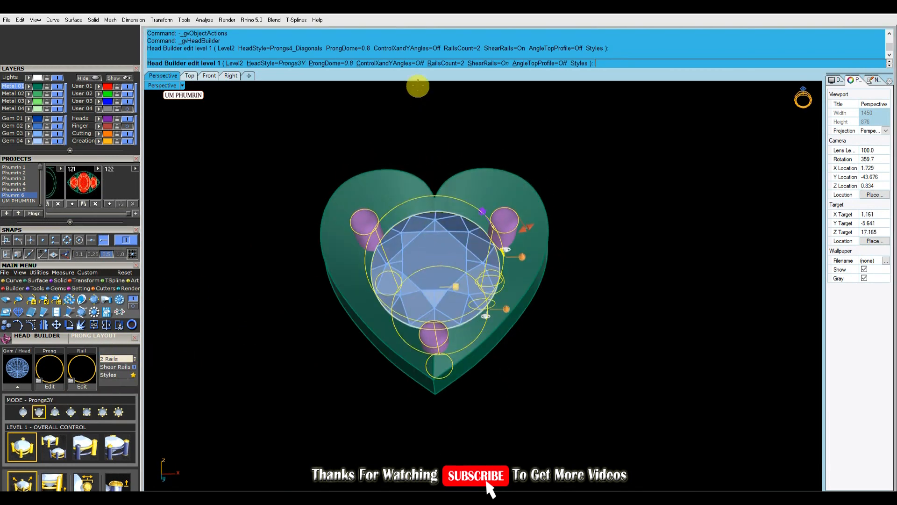
scroll(114, 268, "down", 3)
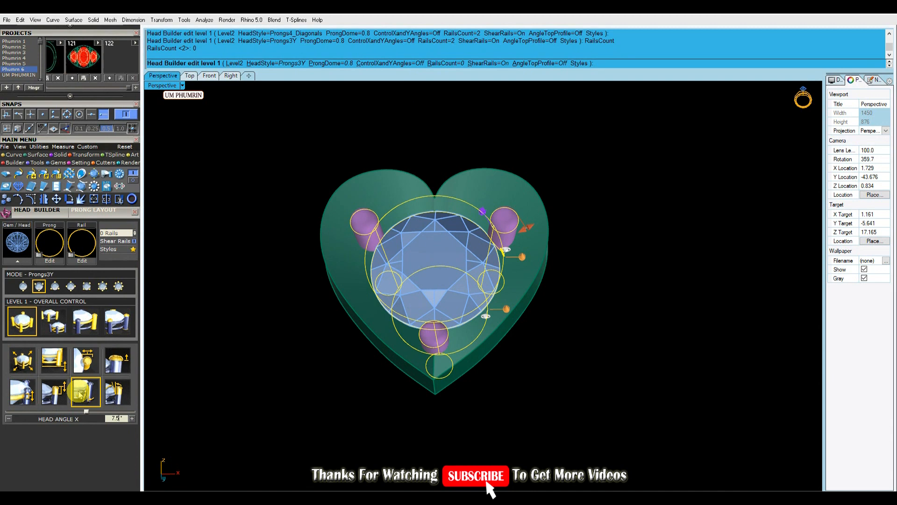
- Set the head angle X to 0° and adjust the length of the three prongs below the heart
right_click_drag(472, 343, 508, 222)
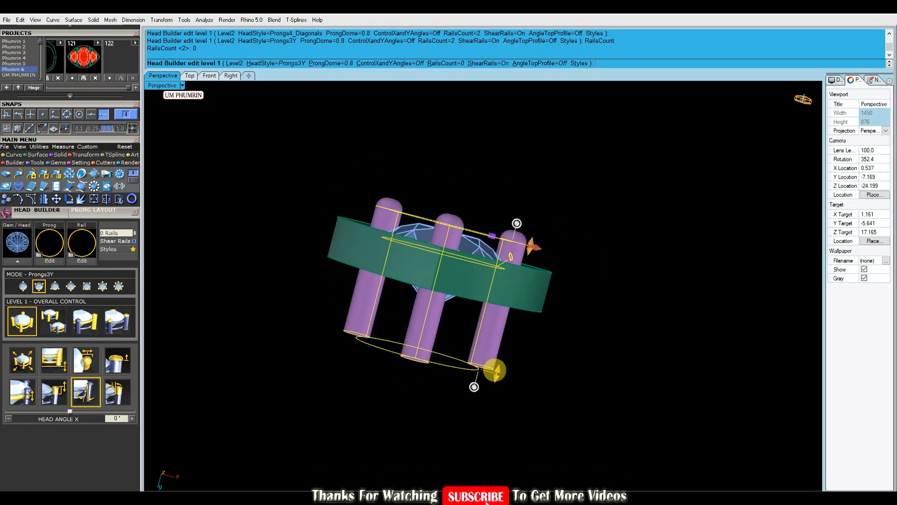
left_click_drag(520, 323, 519, 322)
right_click_drag(535, 314, 566, 278)
left_click_drag(509, 324, 515, 300)
right_click_drag(557, 276, 542, 343)
right_click_drag(508, 286, 514, 181)
- Set the prongs' height above the girdle to 0.51 mm
scroll(528, 262, "up", 4)
scroll(487, 281, "down", 3)
left_click_drag(519, 224, 518, 224)
right_click_drag(518, 225, 502, 308)
right_click(503, 308)
left_click(499, 280)
- Set the prong nudge to 0.1 mm and finish the three-prong head on the heart
key("F6")
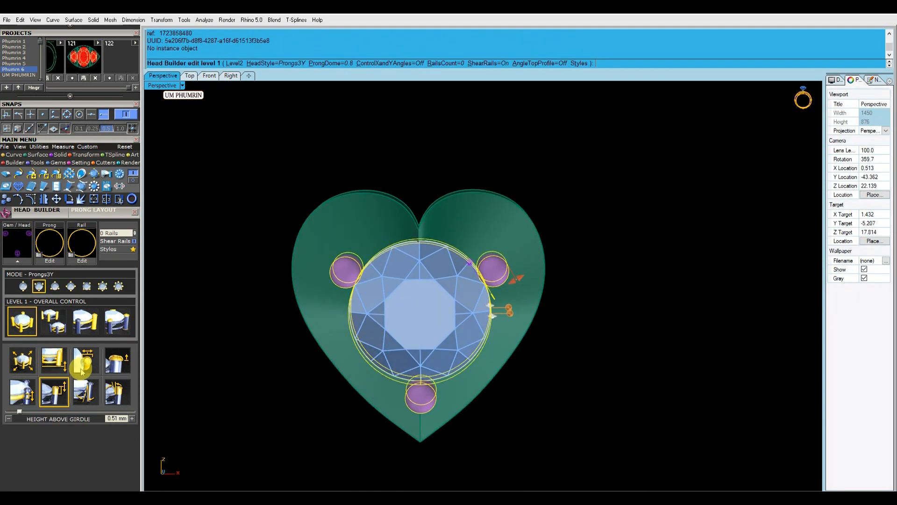
key("Return")
scroll(415, 308, "down", 7)
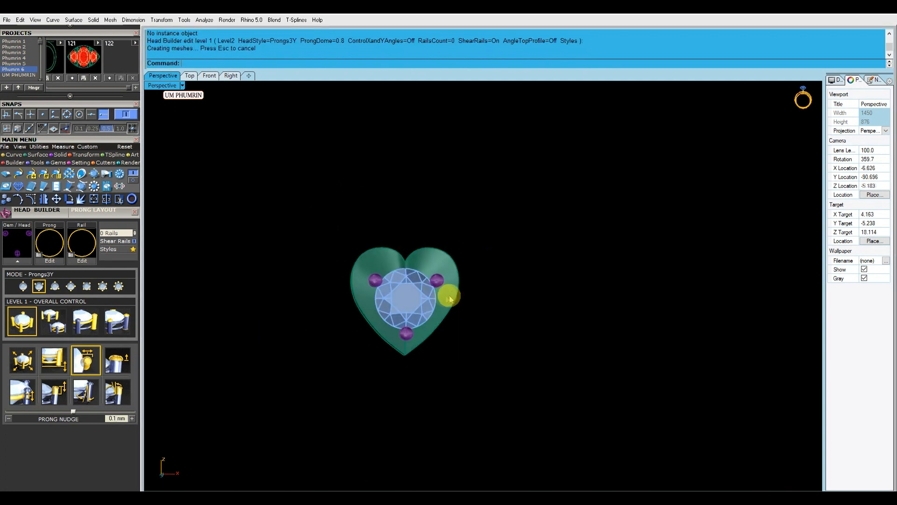
- Assign the three prongs to the Metal 01 layer and group them with the heart and its round gem
scroll(436, 284, "up", 4)
left_click(437, 281)
left_click_drag(52, 34, 51, 188)
left_click(29, 83)
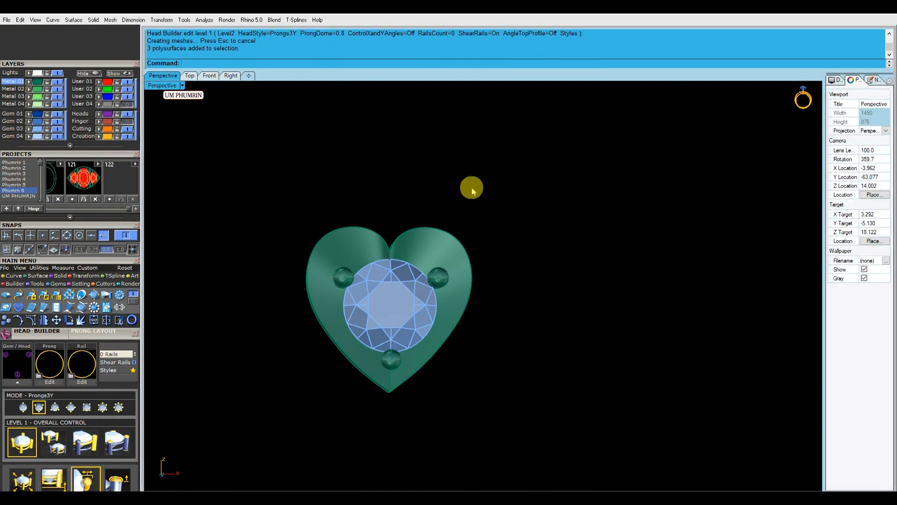
left_click_drag(472, 190, 364, 379)
left_click(556, 329)
right_click_drag(554, 327, 468, 310)
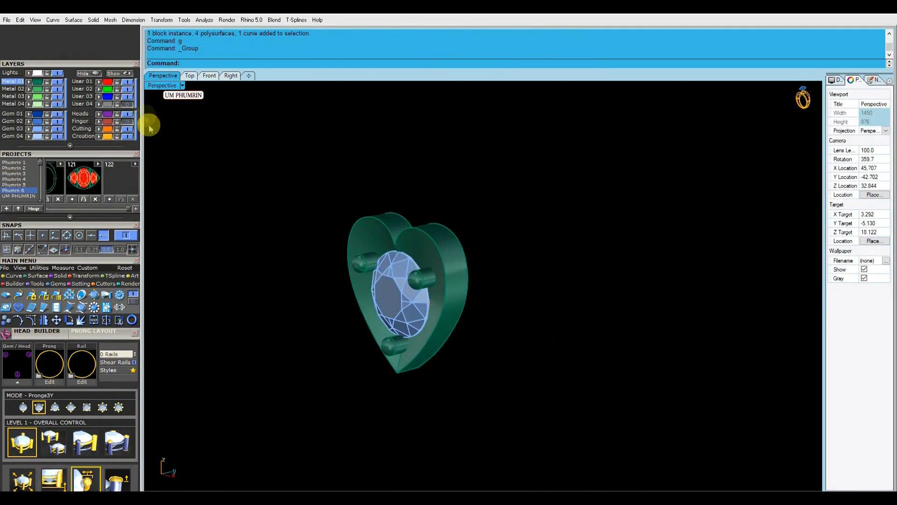
- Show the hidden ring parts and move the grouped heart ornament into place between the two front supports
left_click(120, 73)
right_click_drag(484, 276, 528, 281)
scroll(485, 280, "up", 3)
left_click(481, 290)
right_click_drag(497, 307, 371, 281)
left_click_drag(427, 297, 441, 300)
right_click_drag(463, 275, 477, 268)
left_click_drag(451, 283, 460, 272)
right_click_drag(460, 273, 418, 252)
left_click(651, 287)
left_click(419, 252)
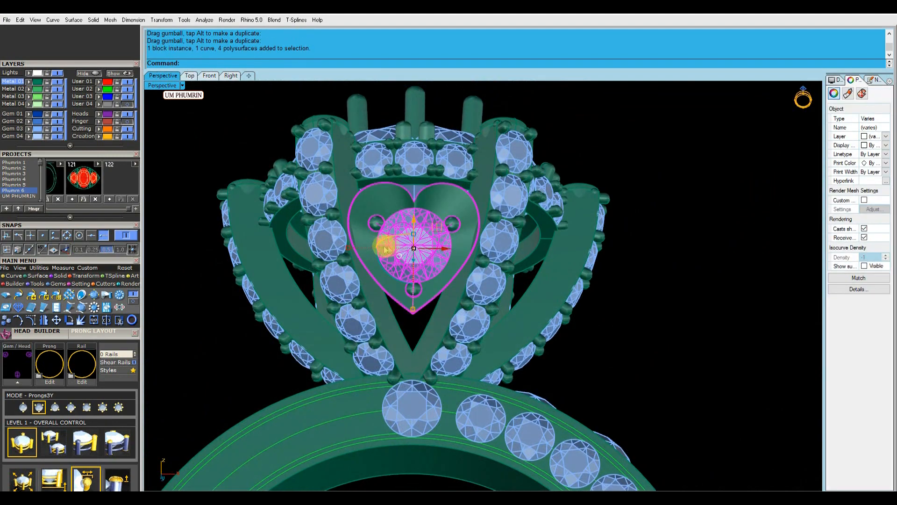
- Ungroup the ornament, slightly adjust the heart body's width between the supports, and regroup all its parts
scroll(369, 252, "up", 2)
left_click(485, 252)
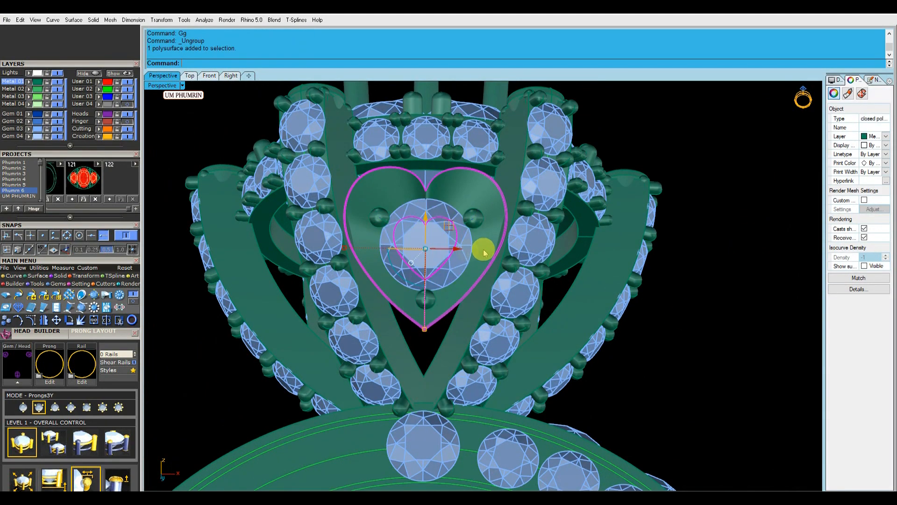
left_click_drag(348, 253, 350, 252)
type("g")
key("Return")
- Shift the heart ornament slightly in the Right view so it lines up with the curved supports
right_click_drag(426, 246, 464, 248)
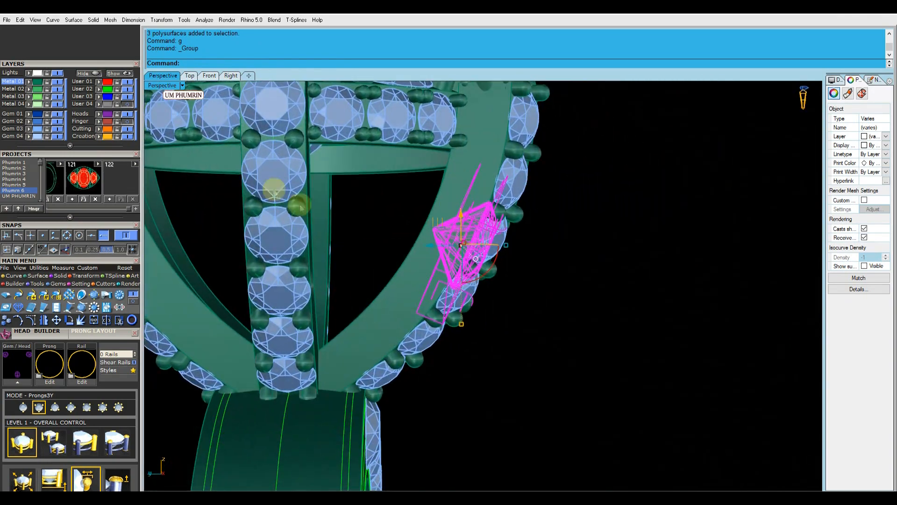
left_click(209, 76)
left_click(229, 78)
scroll(436, 309, "down", 4)
scroll(444, 252, "up", 2)
left_click_drag(445, 237, 451, 241)
double_click(156, 86)
scroll(652, 382, "up", 5)
right_click_drag(509, 376, 550, 378)
right_click_drag(687, 206, 624, 175)
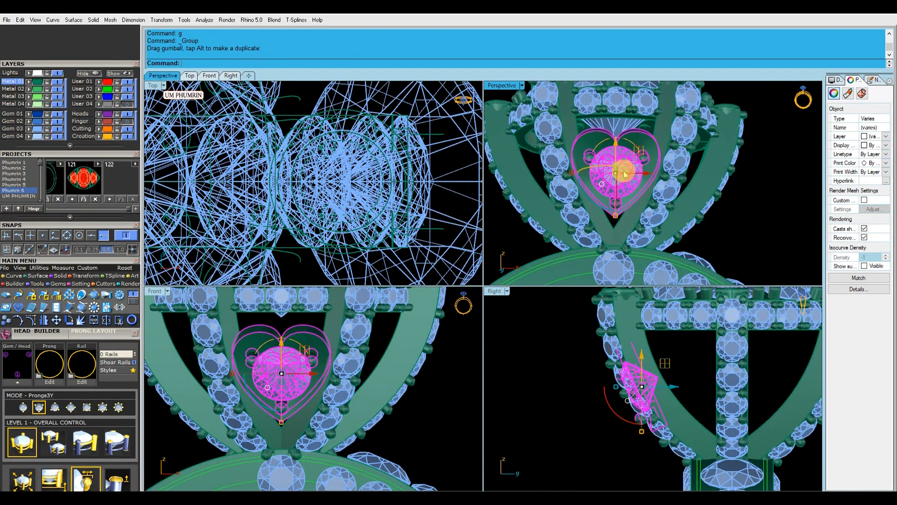
- Delete the leftover curve at the ornament's gem and rotate the ornament in the Right view to follow the supports' slope
left_click(677, 264)
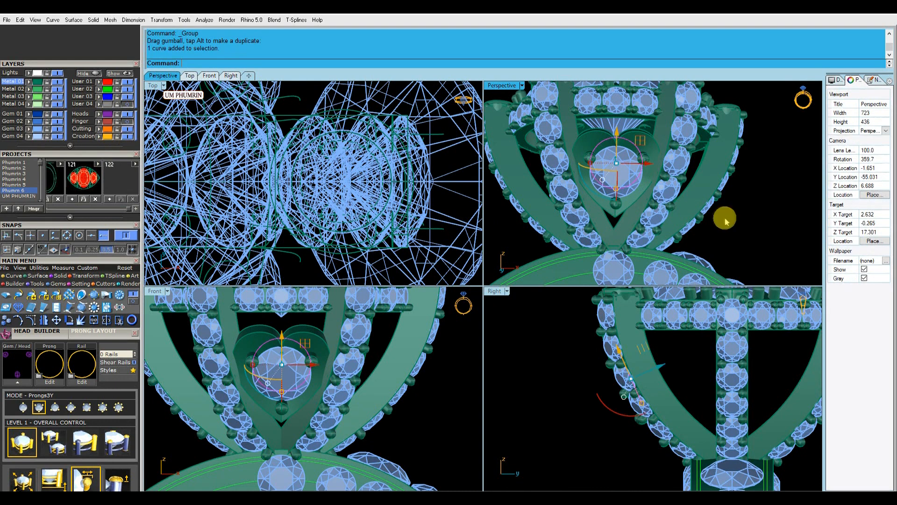
key("Delete")
left_click(634, 200)
right_click_drag(643, 374, 617, 380)
type("r")
key("Return")
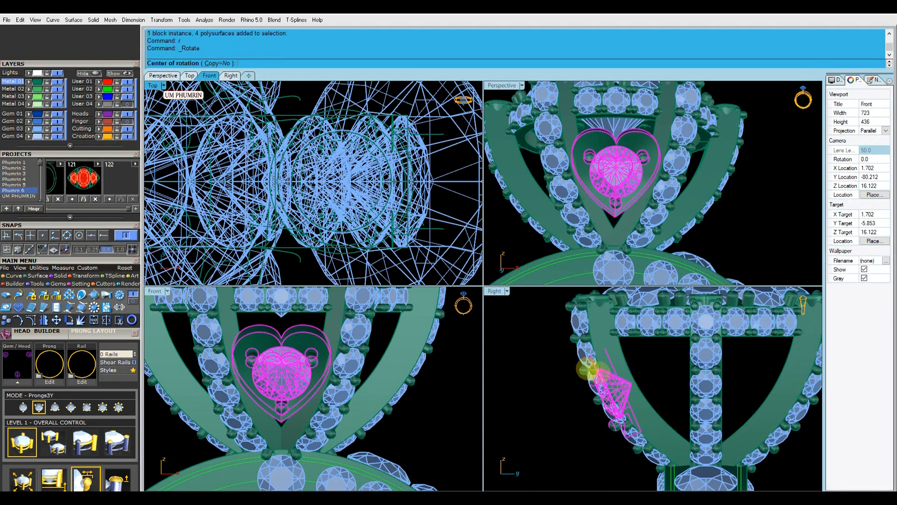
left_click(673, 459)
- Nudge the rotated heart ornament in the Right view until it seats between the supports
right_click_drag(757, 222, 605, 271)
scroll(641, 379, "up", 4)
left_click_drag(632, 375, 627, 384)
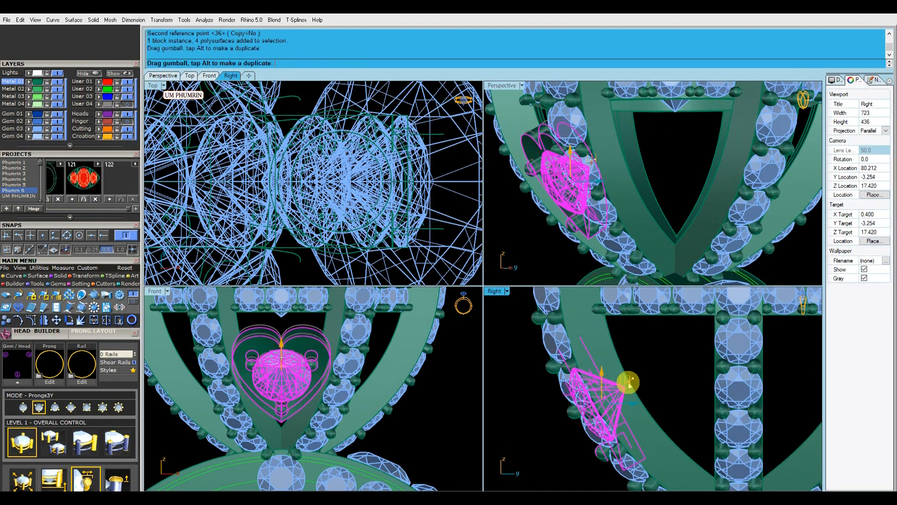
left_click(677, 181)
scroll(677, 182, "down", 6)
right_click_drag(671, 230, 697, 155)
left_click(652, 158)
scroll(622, 390, "up", 5)
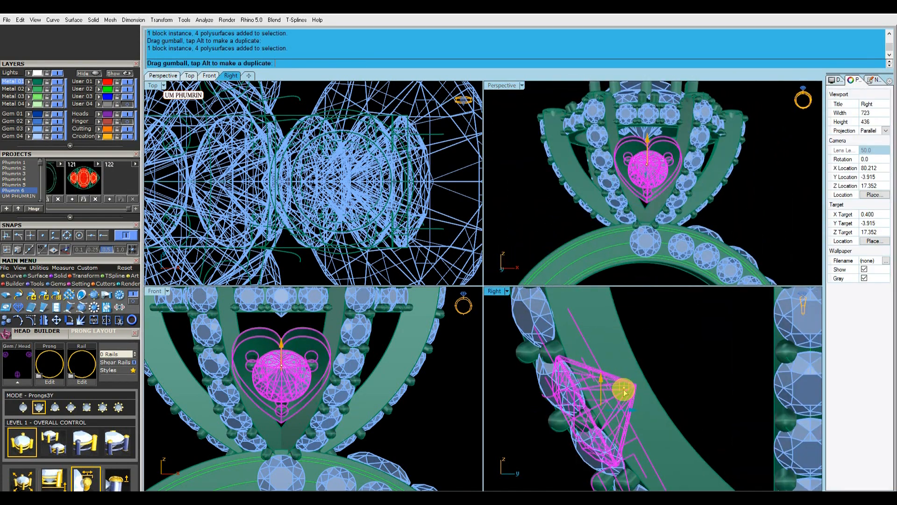
left_click_drag(625, 392, 625, 393)
left_click(696, 389)
scroll(681, 240, "down", 2)
left_click(653, 170)
- Polar array the heart ornament around the origin with 6 items over 360°
double_click(505, 86)
right_click_drag(552, 154, 575, 253)
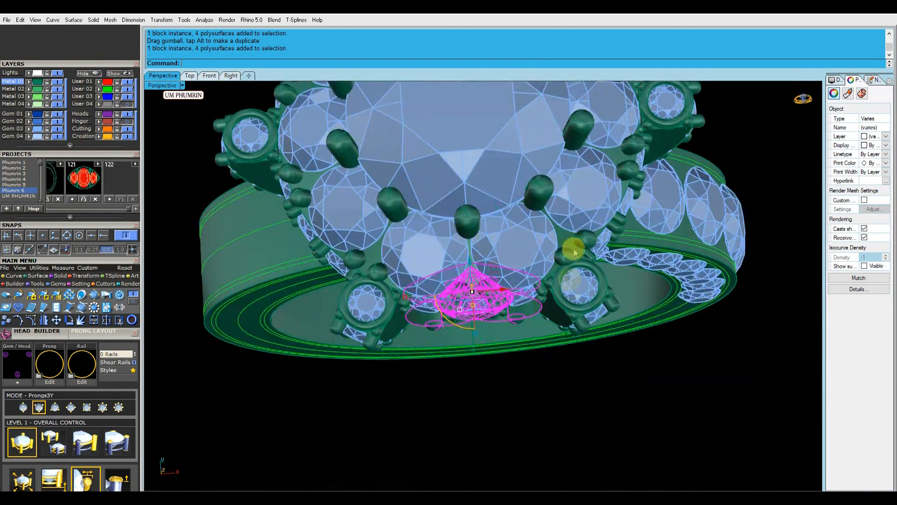
scroll(571, 304, "down", 5)
type("A")
right_click_drag(706, 355, 625, 243)
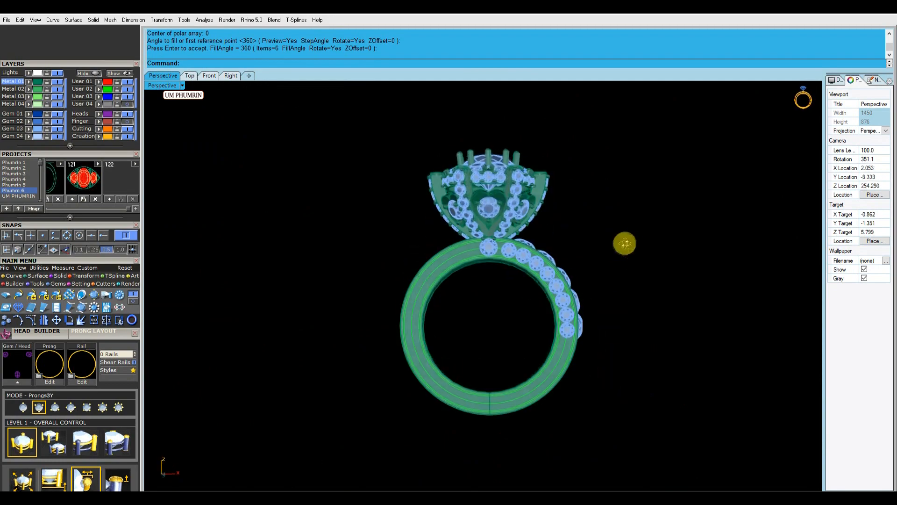
- Realign the gumball and reposition the source heart ornament so its arrayed copies update through history
right_click_drag(601, 272, 613, 224)
scroll(464, 216, "up", 8)
left_click(509, 201)
right_click_drag(523, 205, 637, 383)
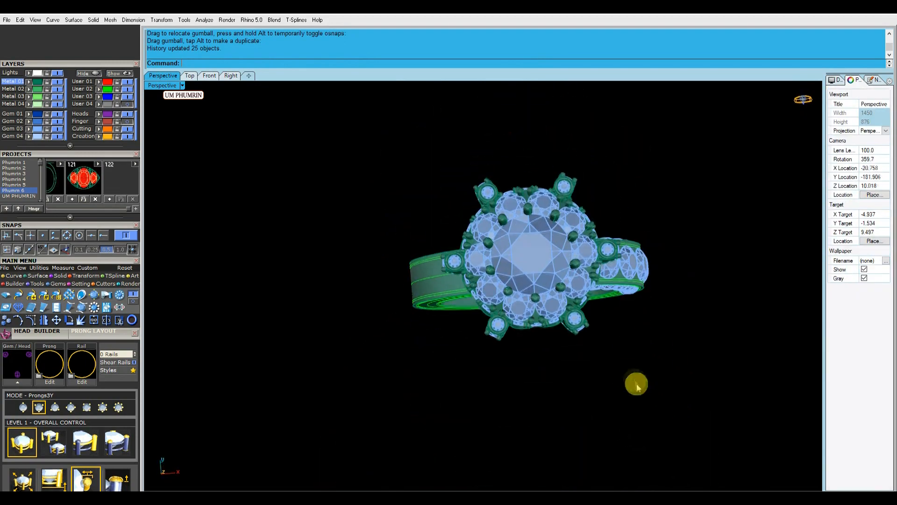
right_click_drag(529, 212, 450, 269)
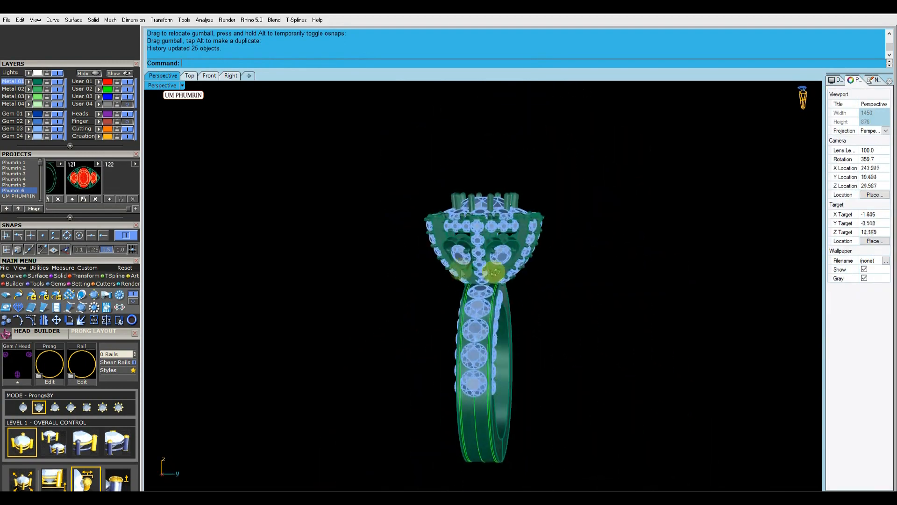
scroll(522, 207, "up", 10)
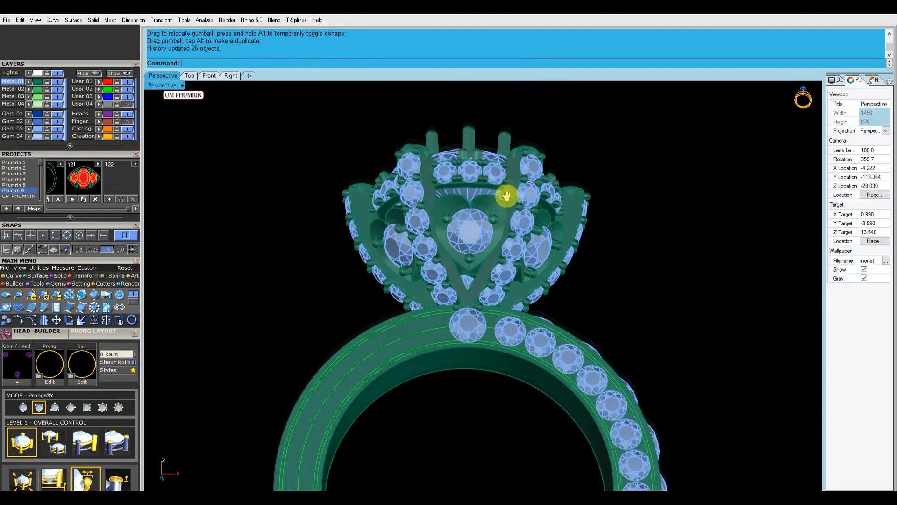
right_click_drag(454, 232, 573, 275)
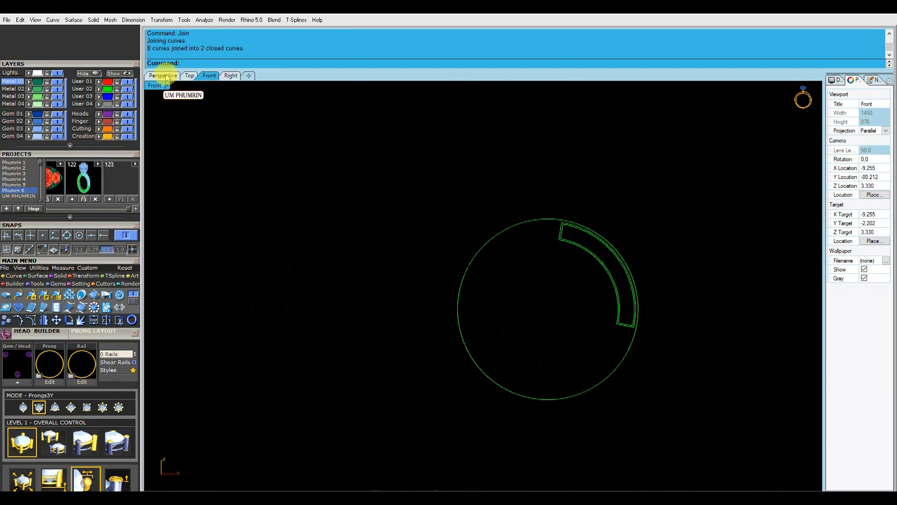
- Trim the overlapping ends of the circles and cross lines at the corners of the shank outline in the Right view
left_click(161, 75)
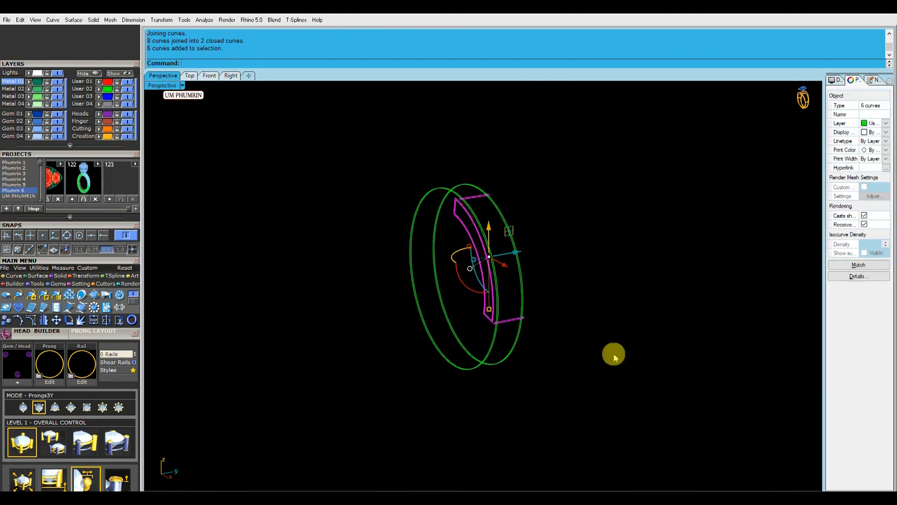
left_click_drag(632, 388, 477, 346)
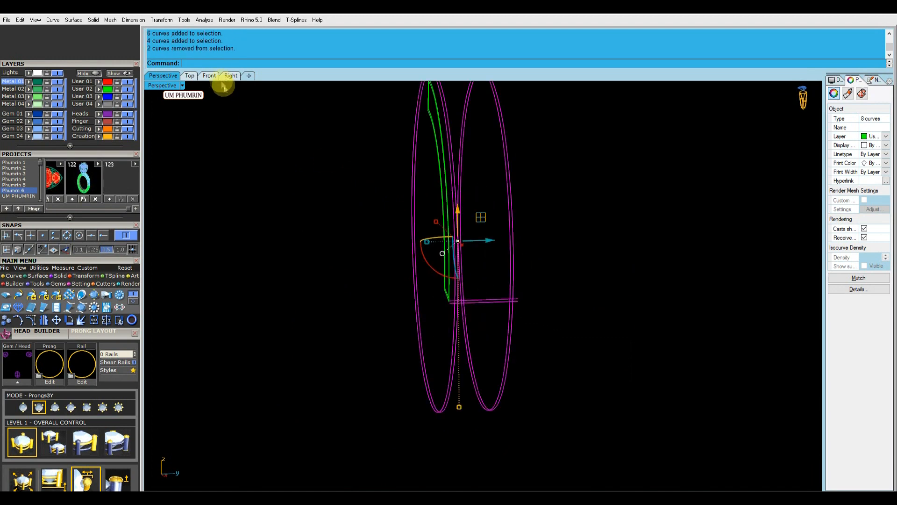
scroll(468, 267, "down", 9)
right_click_drag(523, 440, 504, 301)
scroll(503, 301, "up", 4)
type("tr")
key("Return")
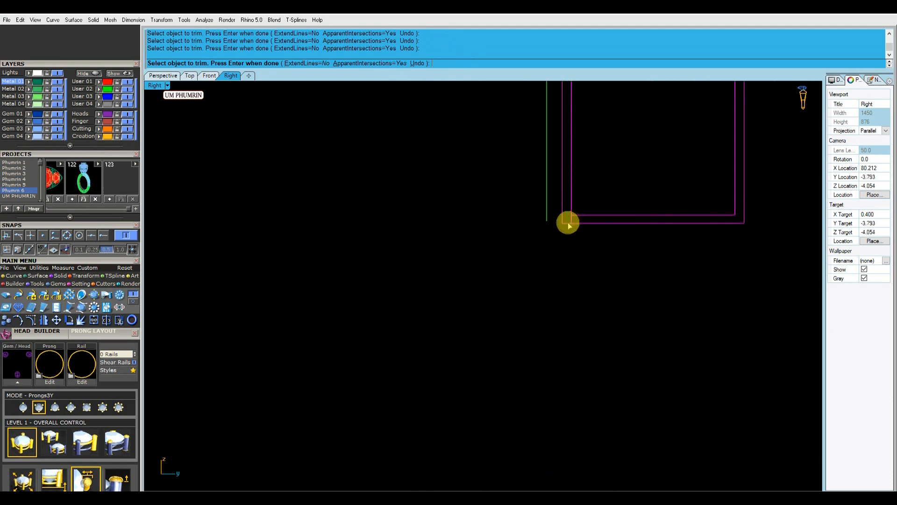
left_click(164, 76)
right_click_drag(327, 149, 289, 126)
- Trim the remaining overlapping curve ends at the outline corners in the Top view
left_click(189, 76)
scroll(488, 221, "down", 8)
scroll(445, 252, "up", 6)
scroll(360, 292, "down", 4)
right_click_drag(360, 292, 492, 298)
left_click_drag(527, 298, 404, 142)
scroll(561, 187, "up", 6)
left_click_drag(566, 190, 511, 178)
scroll(560, 358, "up", 4)
right_click_drag(555, 332, 534, 259)
left_click_drag(543, 299, 502, 296)
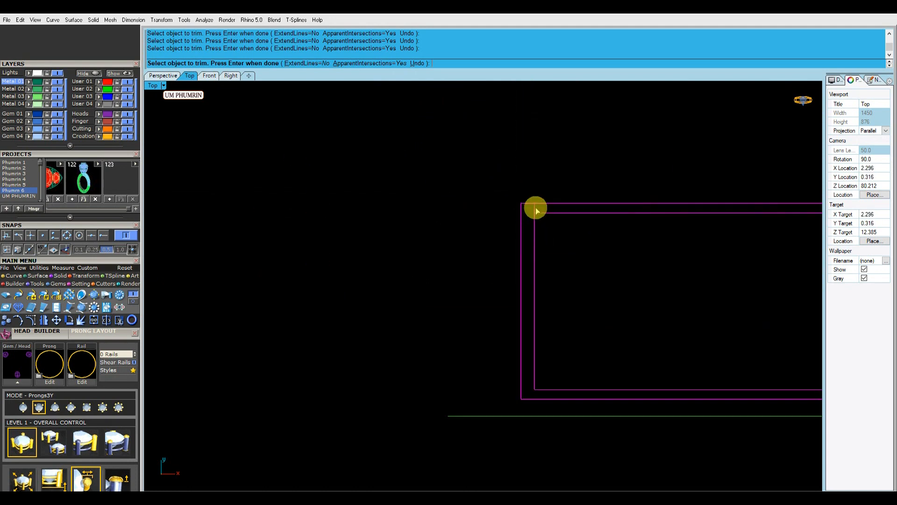
left_click_drag(350, 157, 494, 295)
key("Return")
- Join the trimmed curves into closed outlines and show the hidden ring parts
right_click_drag(493, 295, 471, 299)
key("ctrl+j")
left_click(471, 299)
left_click(170, 76)
left_click_drag(603, 210, 482, 250)
left_click(459, 253)
right_click_drag(459, 253, 481, 261)
left_click(120, 75)
scroll(523, 206, "up", 3)
scroll(523, 206, "down", 2)
right_click_drag(523, 206, 571, 182)
scroll(571, 182, "down", 2)
right_click_drag(637, 188, 603, 203)
scroll(481, 186, "up", 4)
right_click_drag(481, 186, 499, 202)
scroll(472, 187, "up", 4)
type("ee")
key("Return")
scroll(485, 203, "down", 5)
key("Escape")
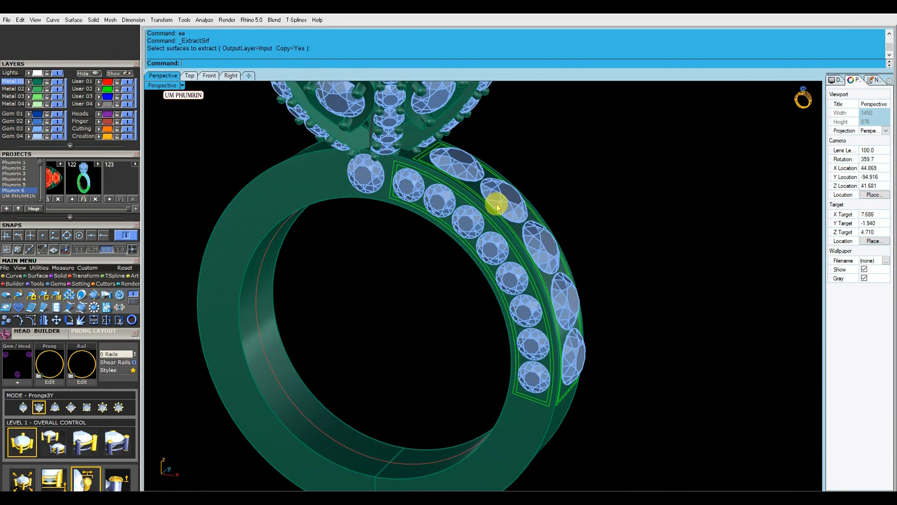
- Start a Head Builder head on the shank's side gem below the cluster with Prongs4 Diagonals and 0 rails
right_click_drag(349, 160, 379, 151)
left_click(383, 161)
scroll(421, 170, "up", 4)
type("aa")
key("Return")
left_click(441, 261)
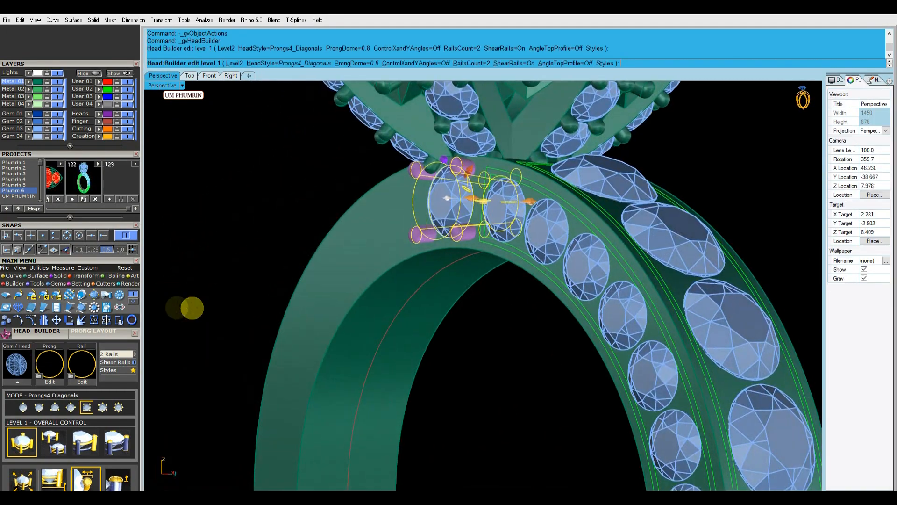
type("0")
key("Return")
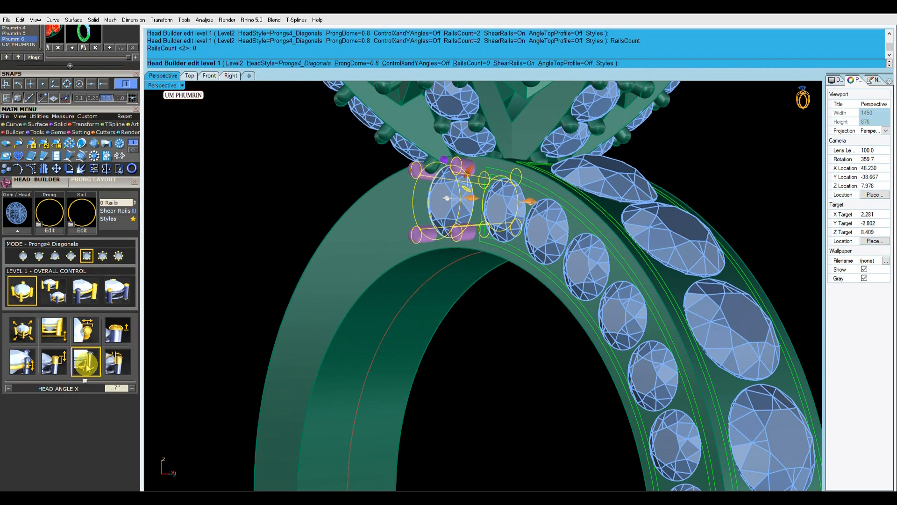
- Adjust the head drop and the length of the four prongs around the side gem
right_click_drag(537, 341, 489, 328)
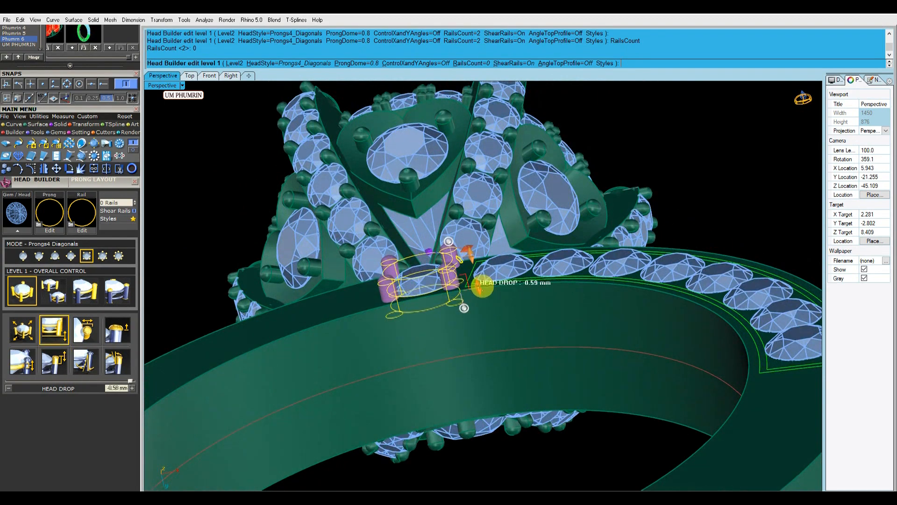
left_click_drag(483, 288, 476, 280)
right_click_drag(469, 280, 475, 267)
left_click_drag(473, 278, 472, 285)
right_click_drag(476, 283, 439, 315)
- Adjust the prong nudge, set the prong size to 0.6 mm, and finish the four-prong head
left_click(85, 330)
scroll(433, 304, "down", 8)
scroll(475, 267, "up", 4)
left_click(23, 331)
right_click(440, 276)
- Move the four prongs slightly to fit the side gem and assign them to the Metal 01 layer
scroll(440, 275, "up", 6)
left_click_drag(409, 242, 411, 247)
scroll(457, 247, "down", 4)
left_click(639, 207)
left_click(461, 227)
scroll(46, 115, "up", 3)
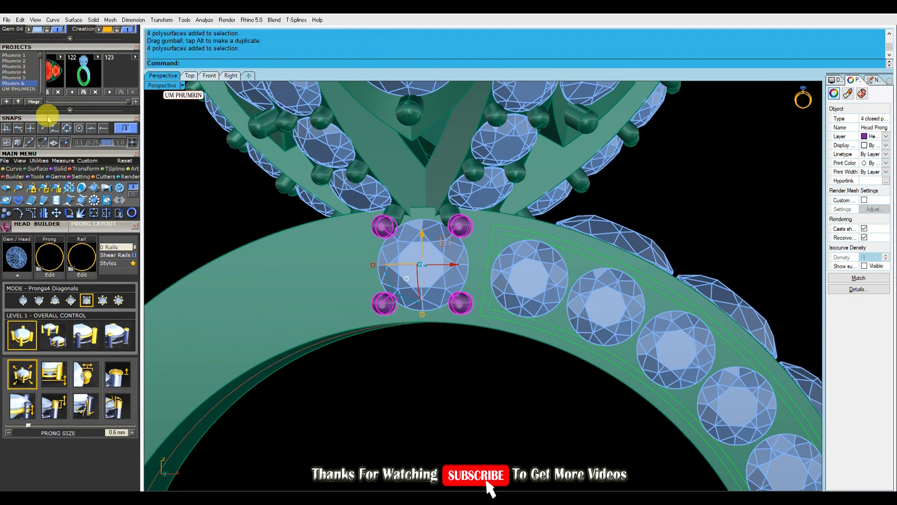
left_click(29, 70)
right_click_drag(449, 264, 635, 220)
scroll(514, 274, "down", 3)
left_click(570, 227)
scroll(573, 226, "down", 3)
right_click_drag(596, 192, 602, 168)
scroll(426, 233, "down", 4)
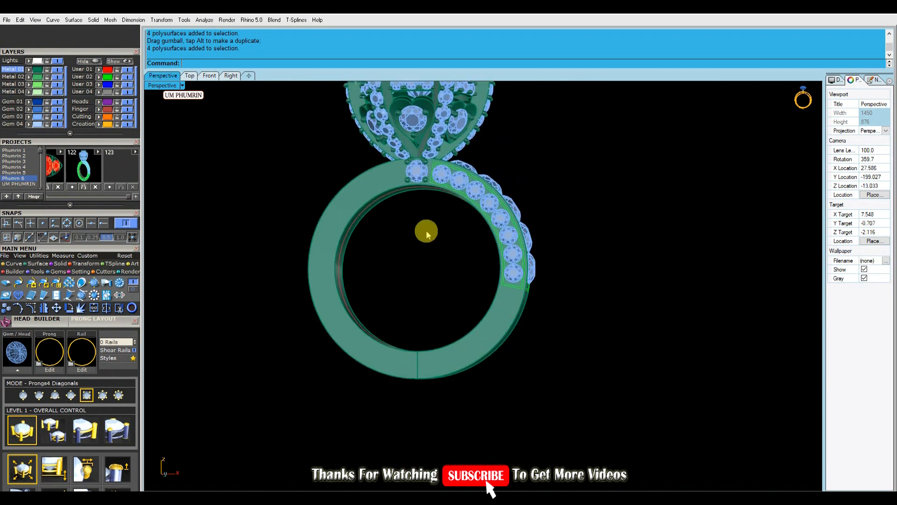
right_click_drag(427, 229, 414, 257)
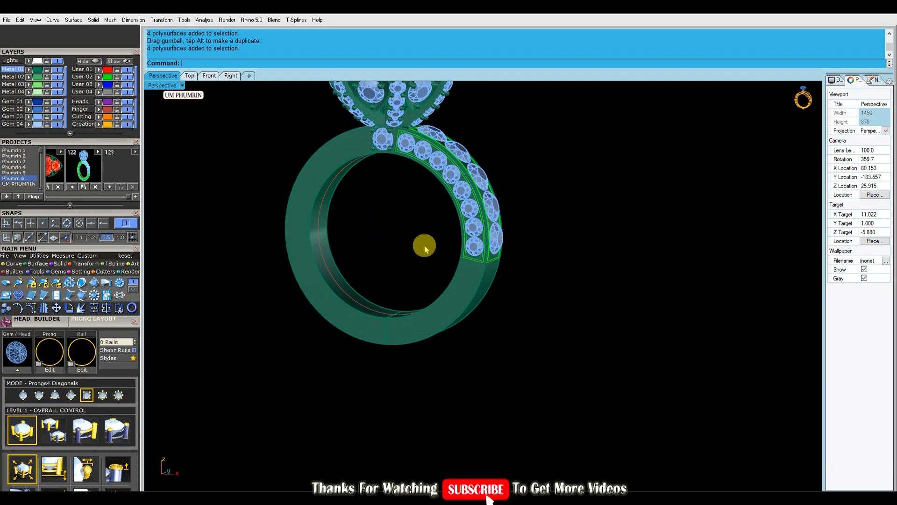
right_click_drag(418, 254, 428, 277, "shift")
scroll(444, 254, "up", 4)
- Extract the flat side face of the shank as a separate surface and undo the trial move made on it
type("E")
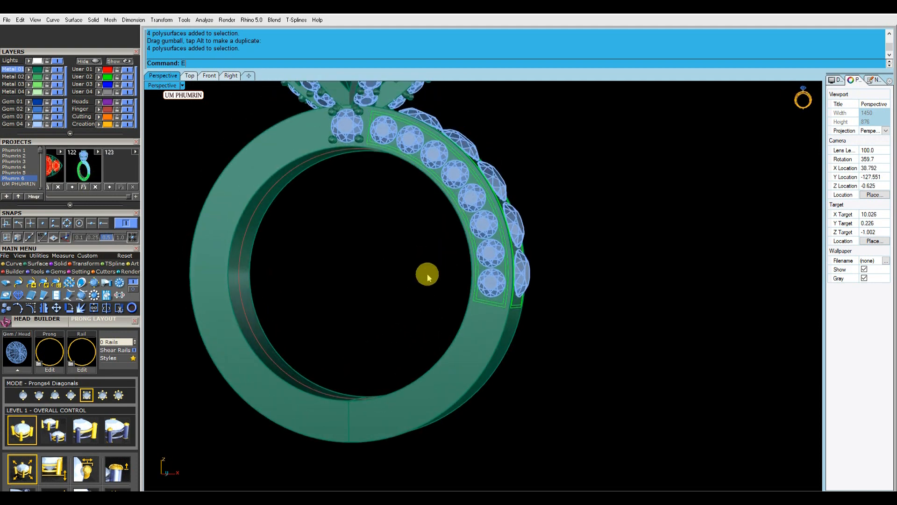
left_click(369, 64)
key("Return")
right_click_drag(423, 296, 299, 296)
left_click(514, 334)
right_click_drag(519, 331, 625, 317)
left_click(479, 326)
left_click_drag(374, 282, 357, 278)
key("ctrl+z")
- Split the shank's flat side face with the two border outlines and delete the strip between them
scroll(476, 300, "up", 2)
right_click_drag(477, 300, 483, 319, "shift")
right_click_drag(483, 319, 521, 305)
type("sp")
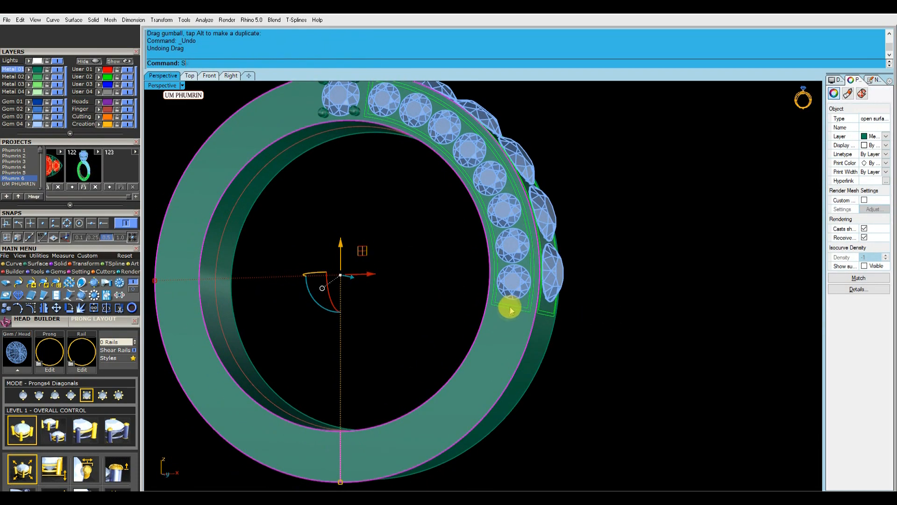
key("Return")
scroll(509, 308, "up", 8)
left_click(509, 307)
key("Return")
left_click(524, 306)
key("Delete")
- Delete the row of small stones on the shank's side face
left_click(524, 305)
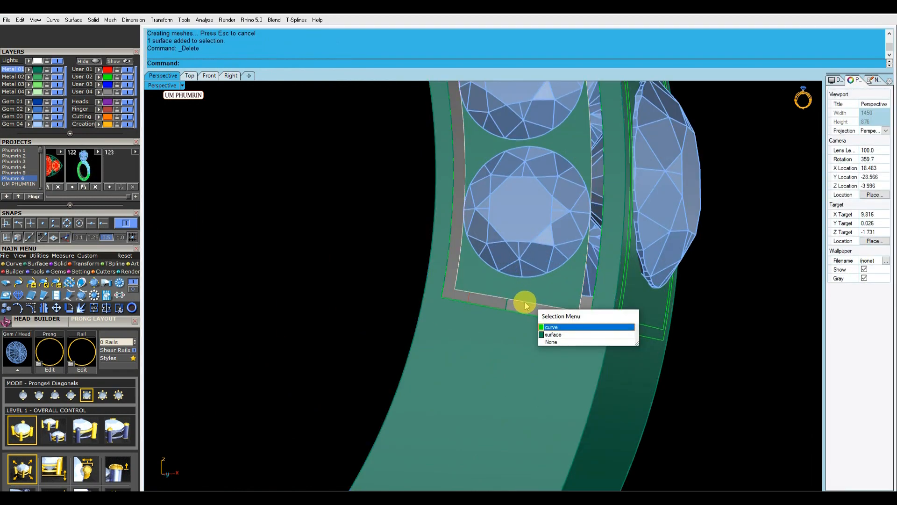
left_click(552, 335)
scroll(545, 288, "down", 10)
right_click_drag(545, 289, 582, 306, "shift")
left_click(546, 286)
scroll(546, 285, "up", 4)
key("Delete")
- Bridge the side panel and the surrounding face opening with a line swept along both borders, deleting the construction curves
left_click(528, 292)
left_click(547, 314)
right_click_drag(544, 290, 528, 274)
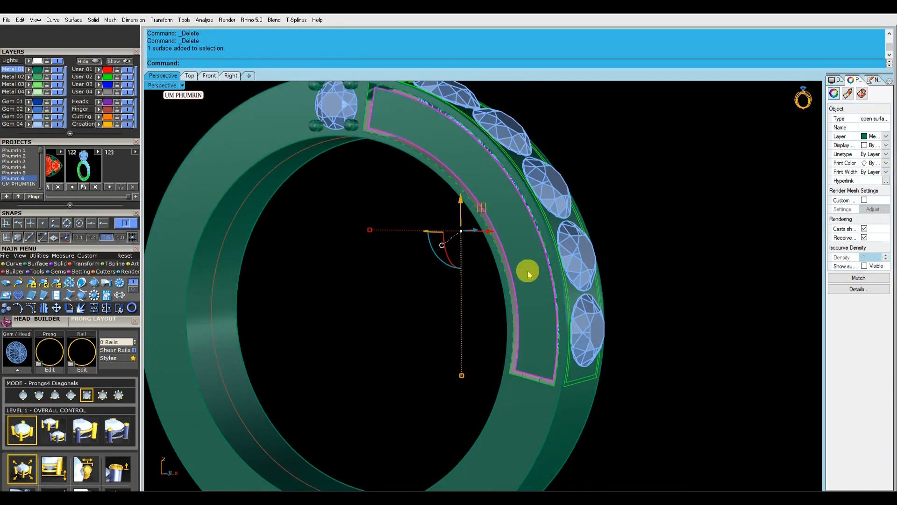
type("l")
key("Return")
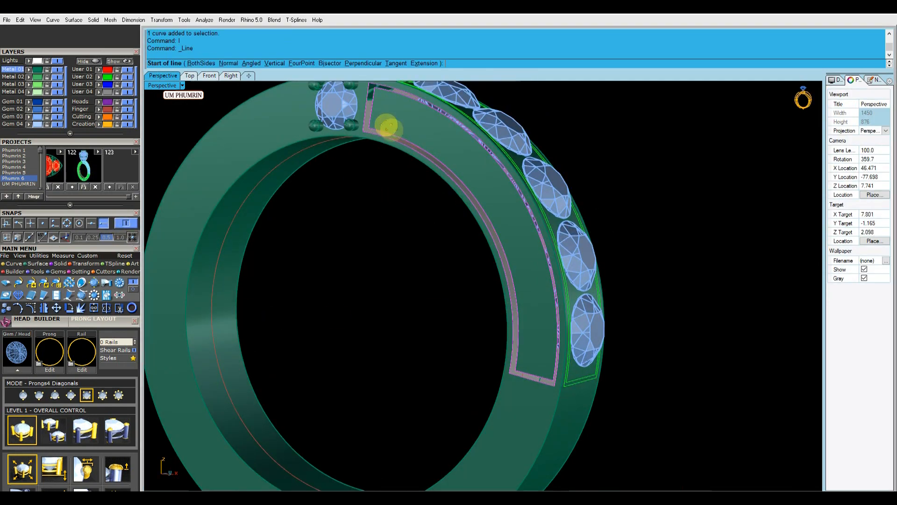
scroll(387, 127, "up", 5)
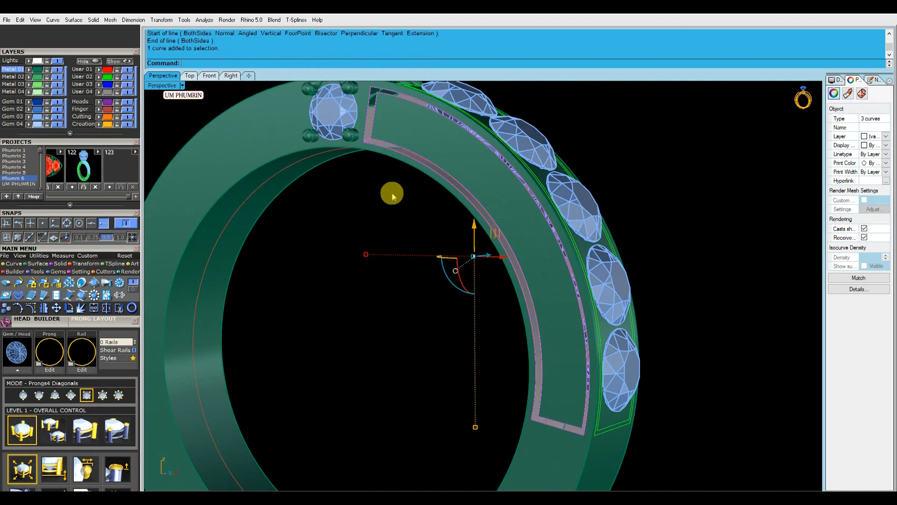
key("Delete")
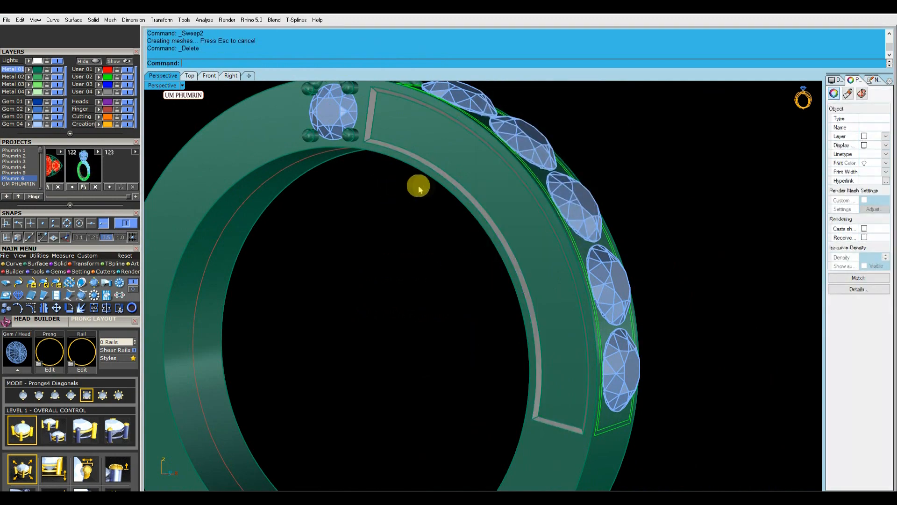
- Join the side panel, its swept border walls and the shank, flip the surface direction and hide the isocurves
scroll(477, 202, "up", 5)
left_click(504, 188)
left_click(503, 186)
left_click(470, 204, "shift")
left_click(475, 198)
left_click(476, 195, "shift")
scroll(477, 194, "down", 6)
type("j")
key("Return")
type("flip")
key("Return")
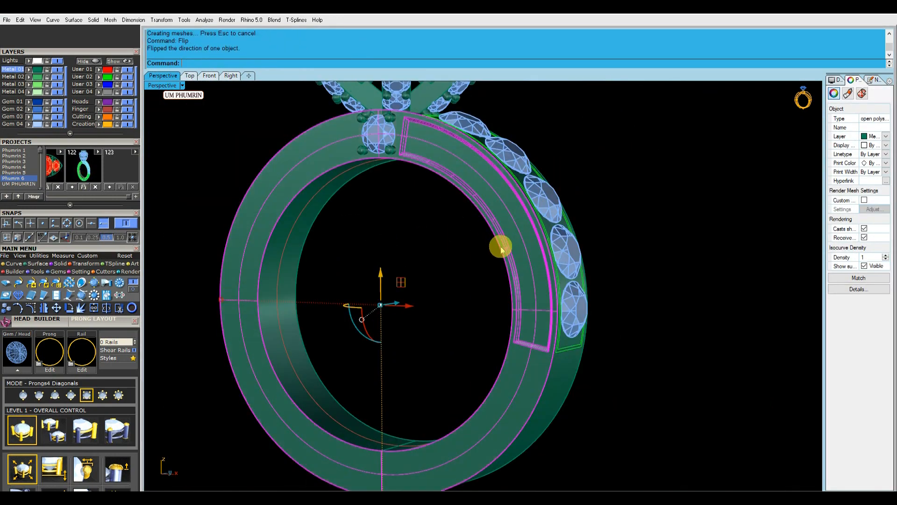
left_click(864, 265)
left_click(623, 234)
- Extract the lengthwise isocurve through the middle of the recessed side panel
right_click_drag(624, 235, 578, 229)
type("Ex1")
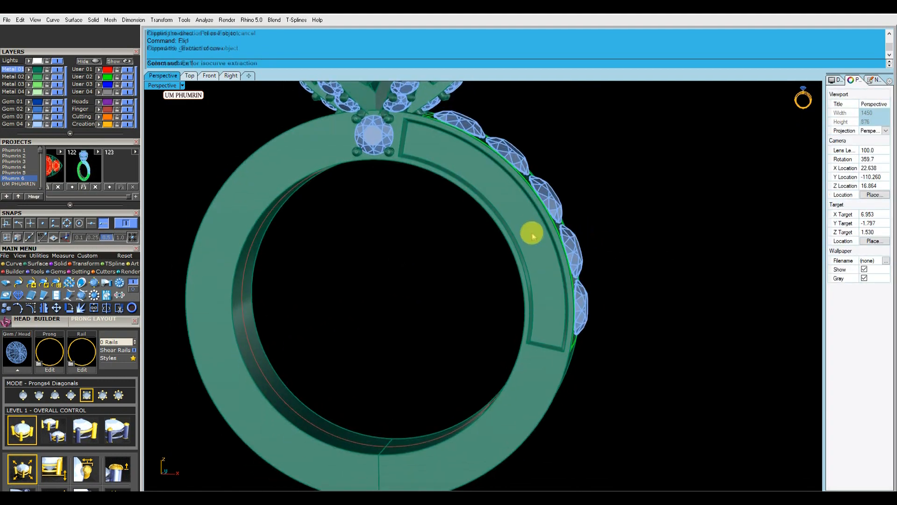
left_click(92, 224)
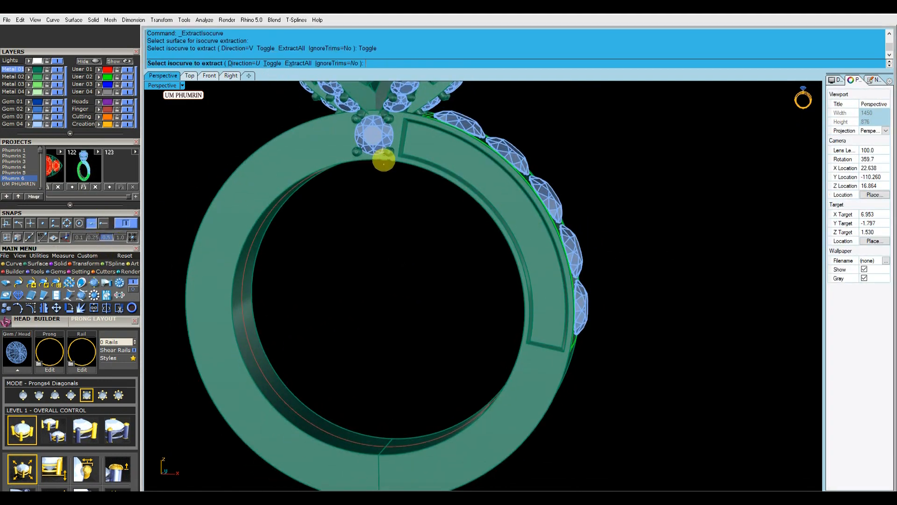
scroll(401, 154, "up", 2)
left_click(411, 136)
key("Return")
scroll(427, 152, "down", 2)
- Start a row of 2 mm round gems on the extracted curve, oriented to the side panel with fixed spacing
type("gc")
key("Return")
left_click(117, 333)
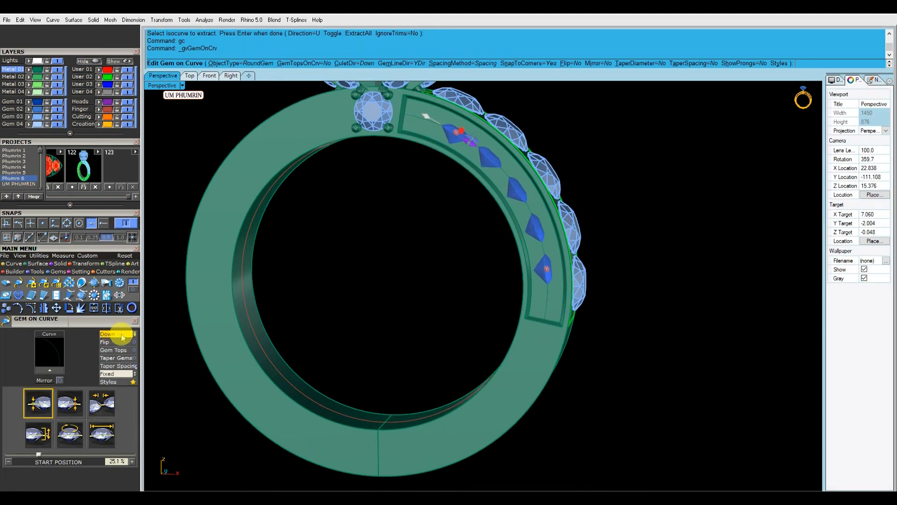
left_click(509, 167)
left_click(101, 434)
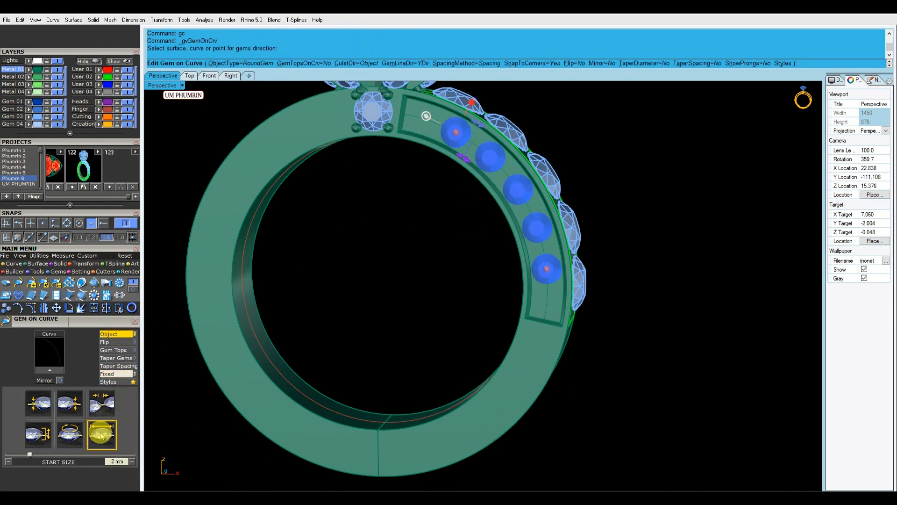
left_click(114, 375)
- Extend the gem row to both ends of the side recess, with the start position at 6.7%, and finish it
left_click_drag(456, 132, 423, 118)
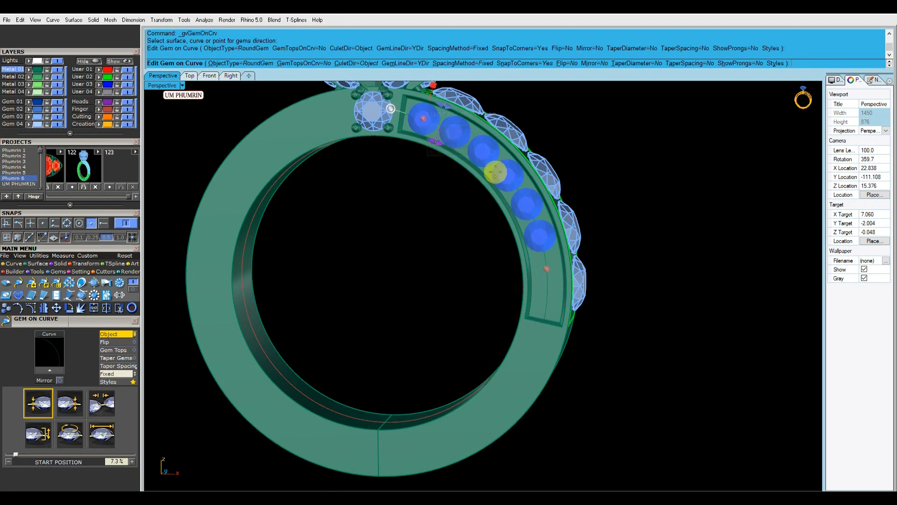
left_click_drag(546, 270, 558, 318)
scroll(423, 118, "up", 3)
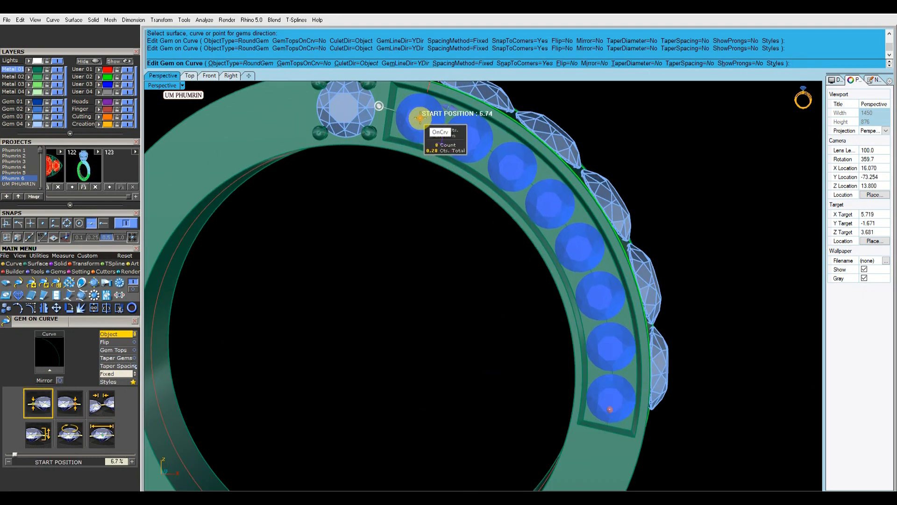
key("Return")
- Try two shared prongs between the side-recess gems with the current settings and delete the result
right_click(498, 150)
left_click(516, 200)
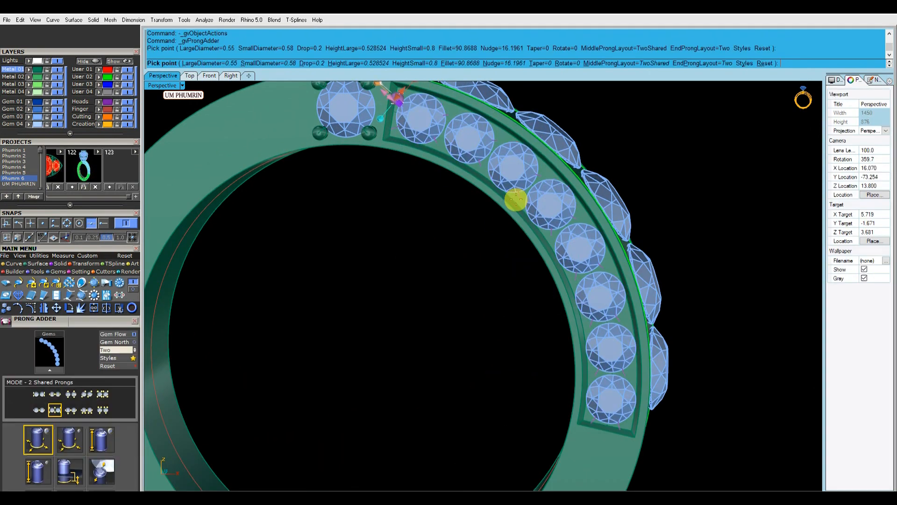
left_click(486, 200)
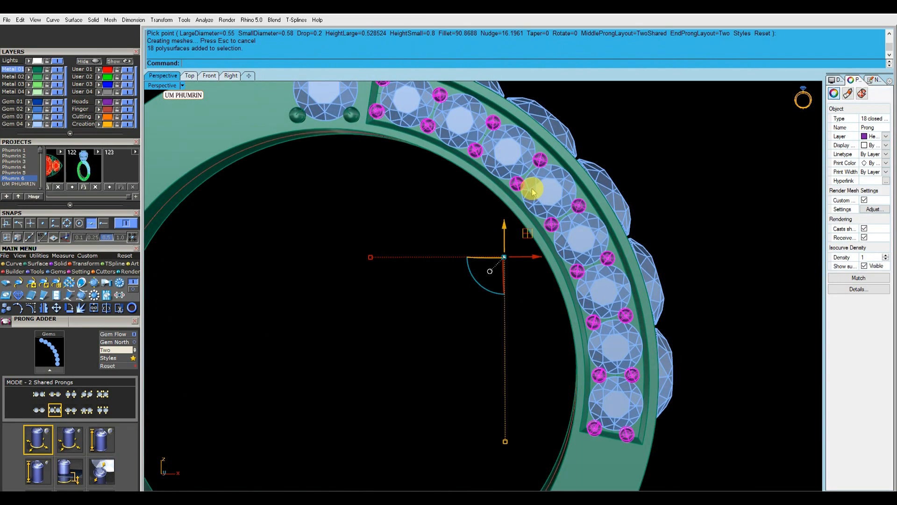
key("Delete")
- Add two shared prongs between the side-recess gems again, adjusting the prong height
left_click(467, 130)
right_click(467, 131)
right_click_drag(477, 149, 495, 202, "shift")
scroll(432, 151, "up", 8)
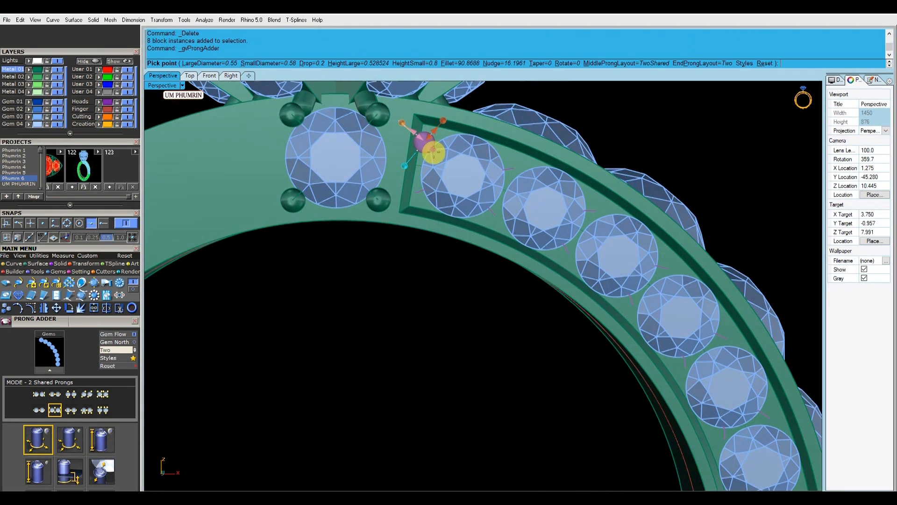
right_click_drag(432, 149, 406, 233)
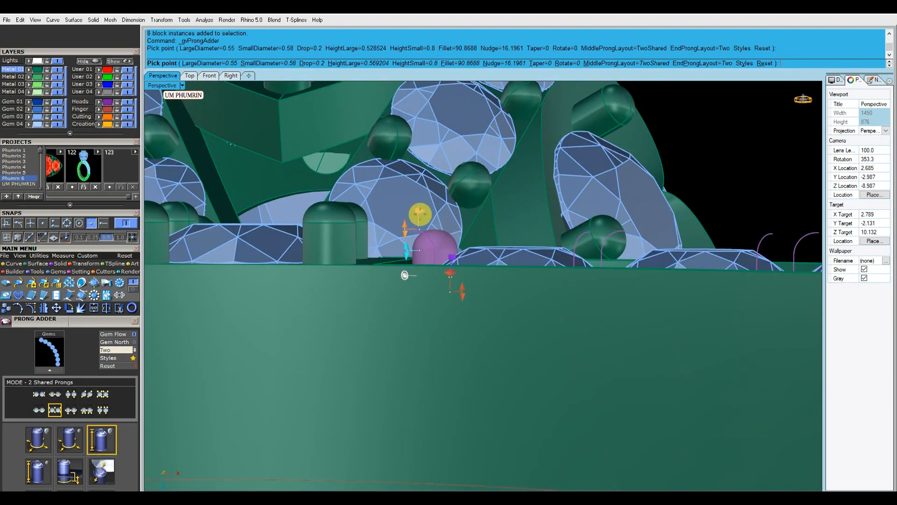
left_click_drag(417, 214, 407, 247)
right_click_drag(472, 226, 493, 236)
right_click(492, 237)
scroll(484, 256, "down", 6)
scroll(483, 257, "down", 5)
right_click_drag(525, 303, 484, 260)
scroll(486, 257, "up", 5)
scroll(483, 256, "down", 6)
- Assign the side-recess prongs to the Metal 01 layer, and delete them
left_click(482, 244)
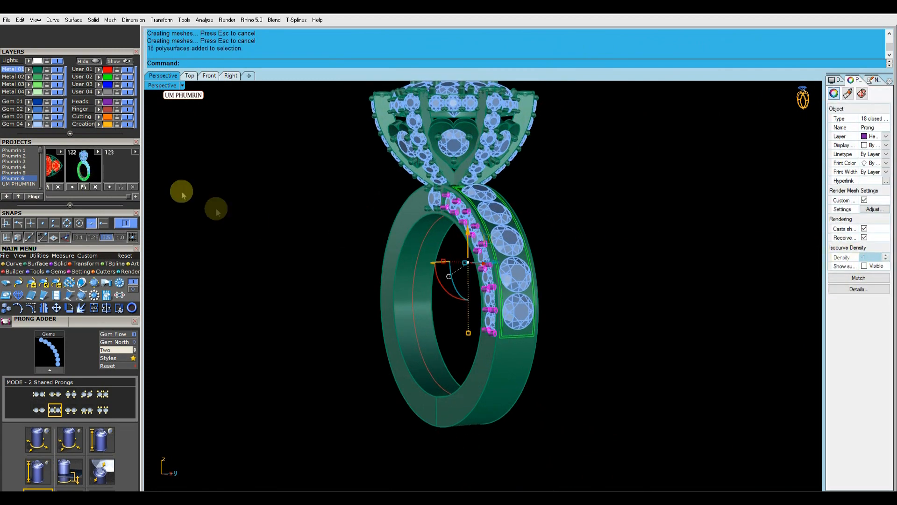
left_click(31, 71)
right_click_drag(434, 187, 587, 186)
scroll(527, 198, "up", 8)
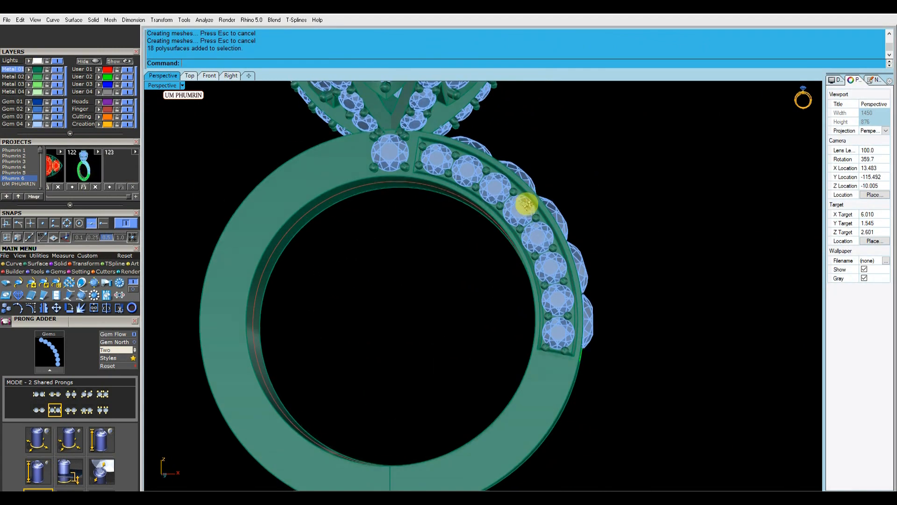
left_click(514, 202)
key("Delete")
- Separate the shank's outer face and split it with the two border outlines around the large stones
scroll(508, 210, "down", 4)
right_click_drag(508, 210, 492, 219)
left_click(477, 248)
key("Escape")
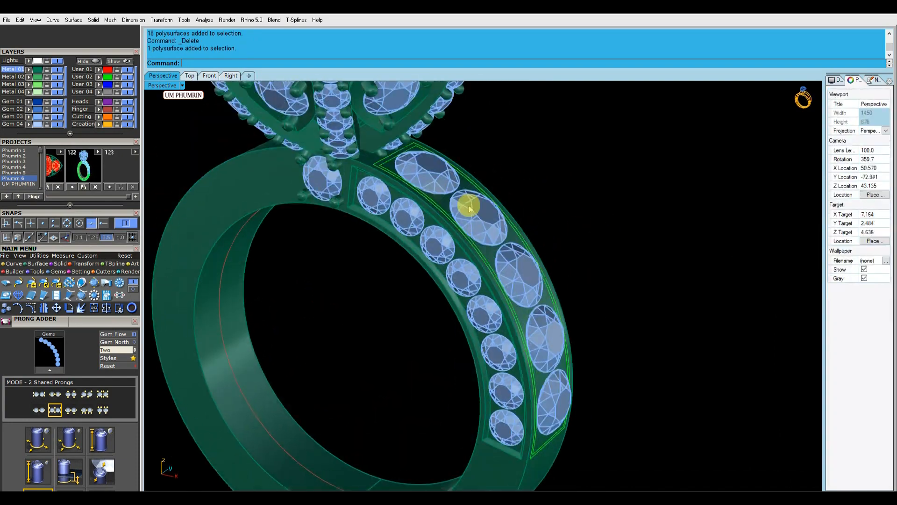
scroll(417, 213, "up", 4)
scroll(384, 189, "up", 4)
left_click(349, 169)
right_click(355, 169)
type("ss")
key("Return")
left_click(363, 171)
left_click(391, 171)
- Delete the border strip between the two outlines on the shank's outer face
scroll(379, 172, "up", 8)
left_click(379, 172)
key("Delete")
scroll(383, 177, "down", 6)
key("Delete")
- Try to offset the outer-face panel inward with the direction flipped, and undo it
left_click(413, 183)
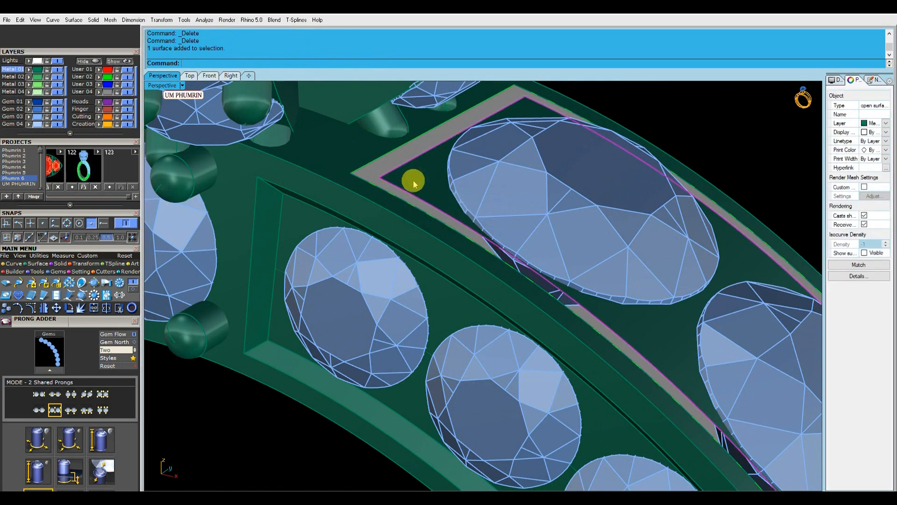
scroll(416, 185, "down", 6)
type("O3")
key("Return")
type("f")
key("Return")
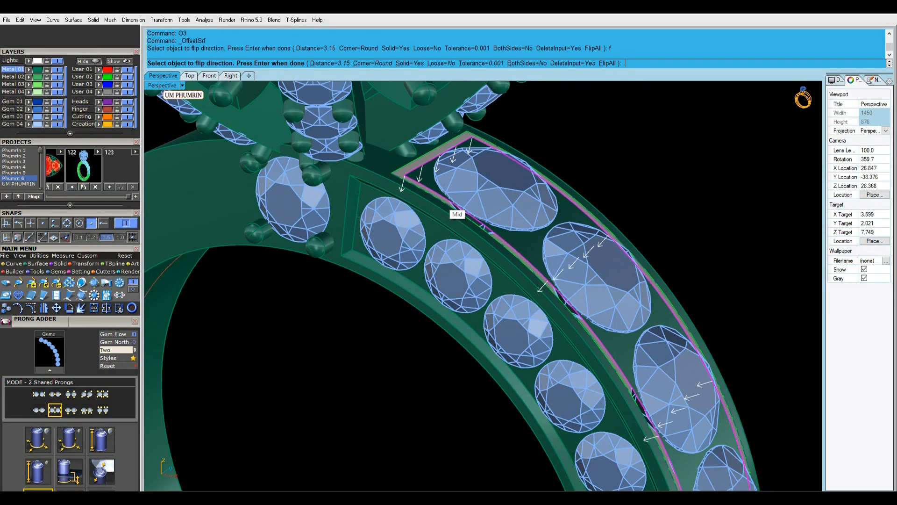
key("ctrl+z")
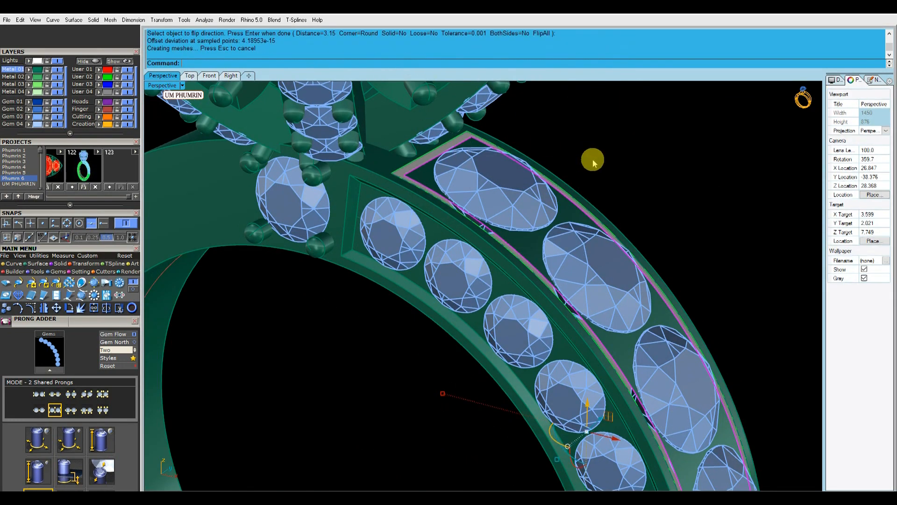
- Offset the outer-face panel 0.2 mm inward as a non-solid surface, replacing the original panel
type("O3")
key("Return")
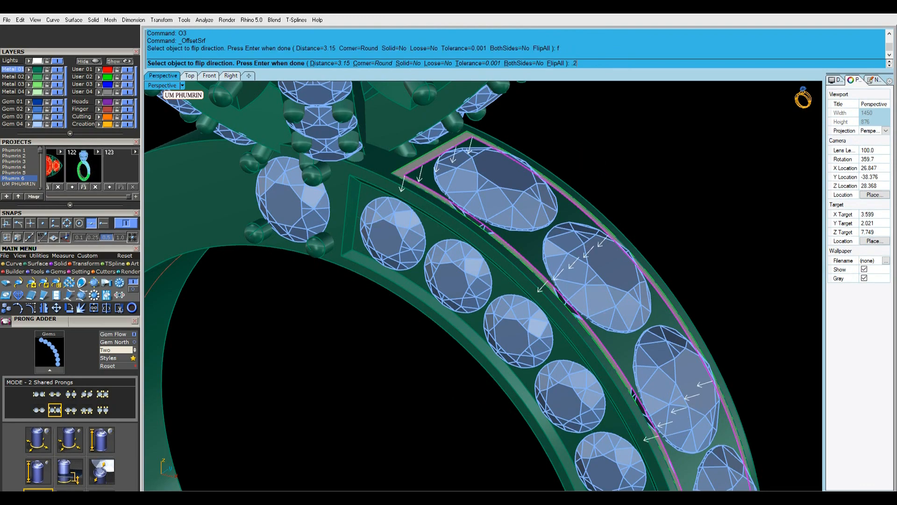
key("Return")
key("Delete")
- Duplicate the border of the offset outer-face panel and include the surrounding outline in the selection
right_click_drag(573, 170, 495, 170)
left_click(490, 201)
type("D3")
key("Return")
scroll(407, 120, "up", 2)
left_click(409, 120, "shift")
- Draw a line between the matching corners of the outer outline and the offset panel's border, snapping to the ends
type("l")
right_click_drag(428, 116, 266, 200)
scroll(458, 188, "up", 2)
left_click(91, 225)
left_click(103, 224)
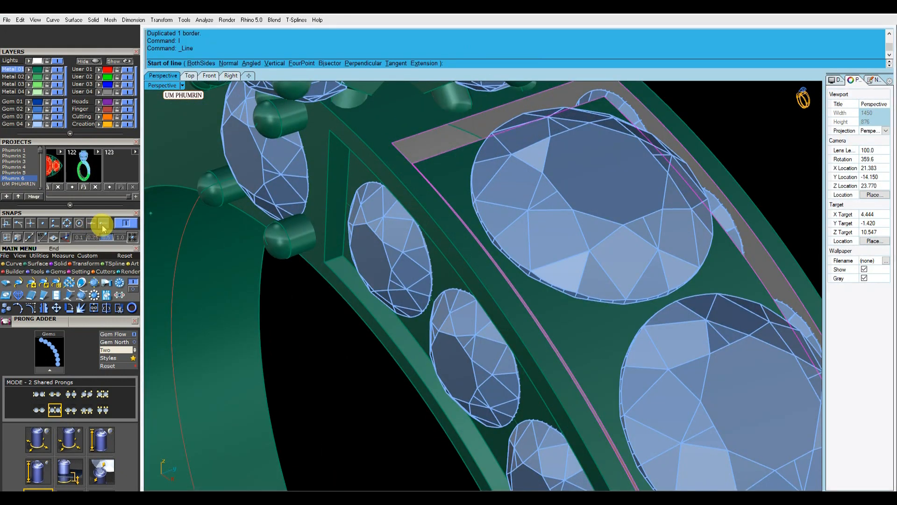
scroll(380, 154, "up", 3)
left_click(399, 136)
right_click_drag(431, 151, 402, 161)
scroll(421, 156, "up", 2)
- Sweep the corner line along both borders as a closed, unsimplified two-rail sweep and delete the curves
left_click(454, 161)
left_click(446, 150, "shift")
scroll(456, 149, "down", 4)
type("s2")
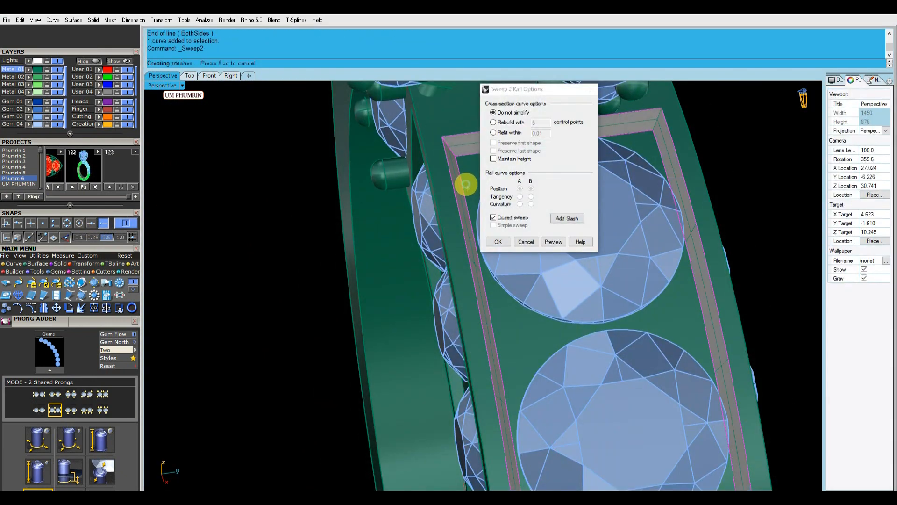
key("Return")
key("Delete")
- Join the outer panel and its swept walls to the shank, flip the surface direction and hide the isocurves
left_click(455, 150)
left_click(470, 167, "shift")
scroll(434, 152, "down", 4)
key("ctrl+j")
type("flip")
key("Return")
left_click(863, 266)
left_click(687, 193)
- Delete the row of large stones on the shank's outer face
scroll(678, 192, "down", 5)
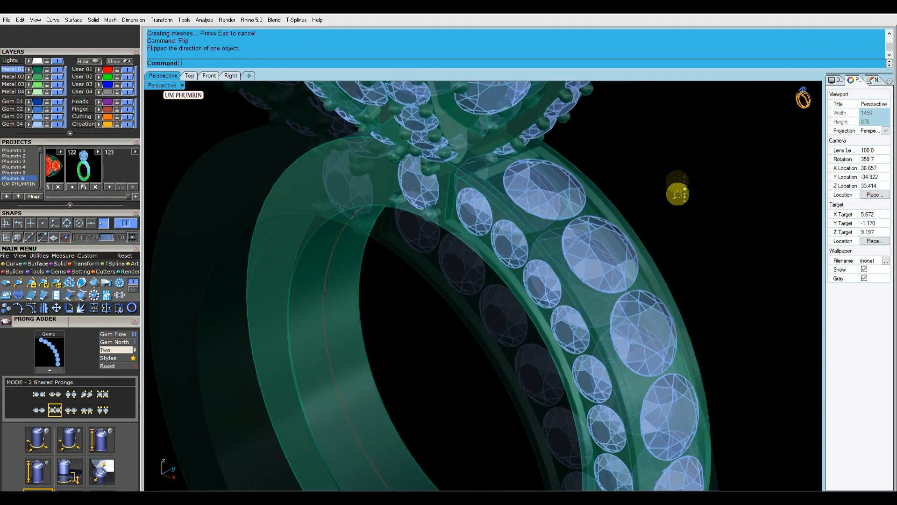
left_click(635, 172)
key("Delete")
- Extract the V-direction isocurve along the middle of the recessed outer panel
right_click_drag(635, 173, 580, 199)
type("E")
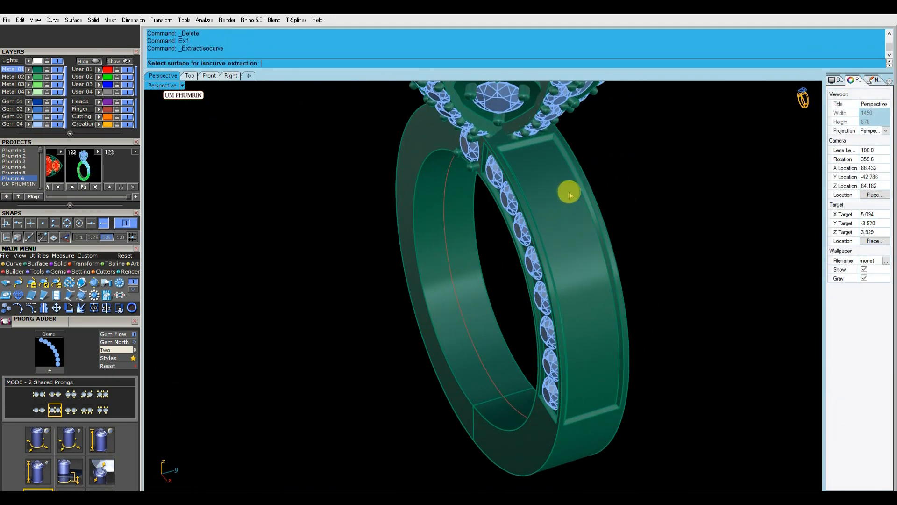
left_click(91, 222)
scroll(524, 143, "up", 2)
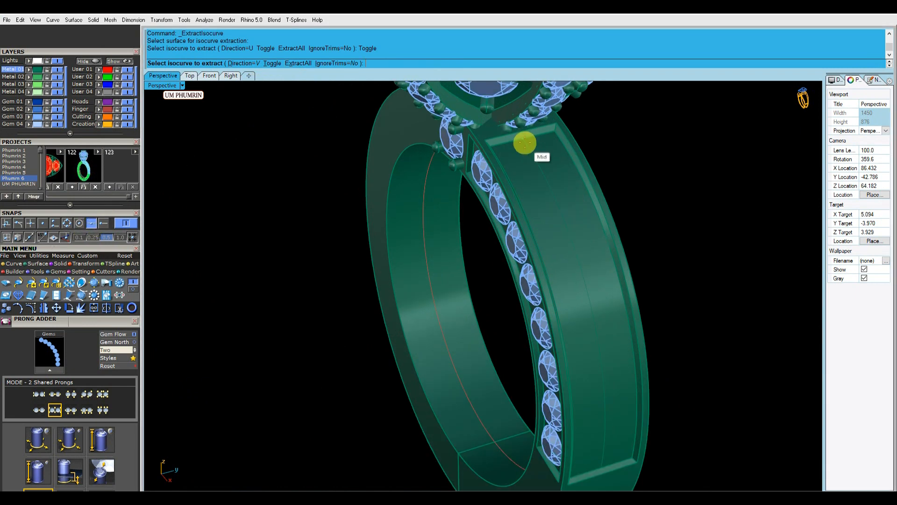
scroll(524, 145, "down", 3)
key("Return")
- Start a row of fixed-spacing round gems on the extracted curve, aimed along an object's direction, with a 3.6 mm start size
type("gc")
key("Return")
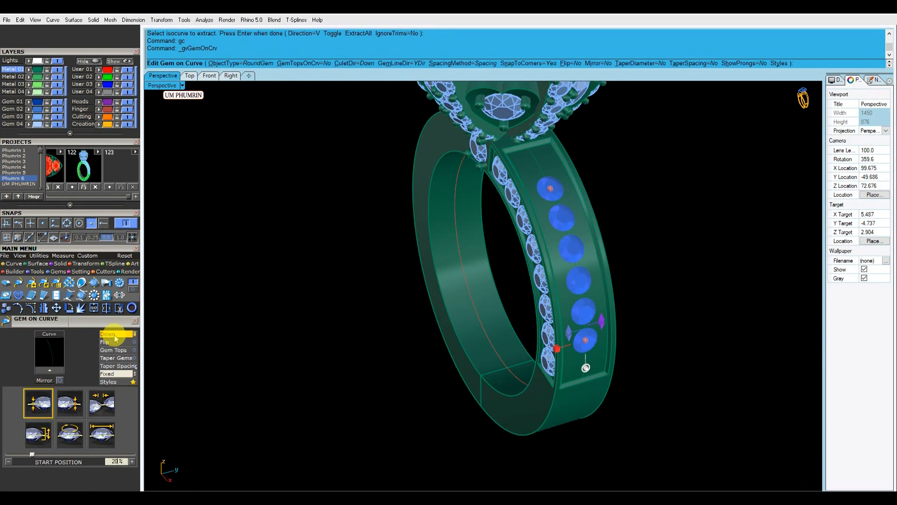
left_click(563, 199)
left_click(104, 410)
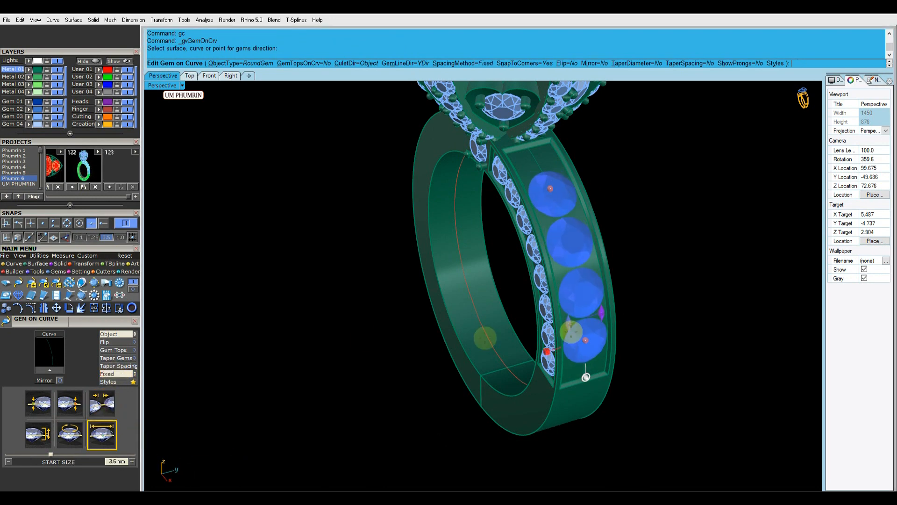
right_click_drag(365, 337, 567, 287)
- Adjust the end handles so the gem row fits the recessed outer panel, and accept the gems
left_click_drag(561, 381, 565, 403)
right_click_drag(565, 402, 593, 288)
scroll(593, 288, "up", 6)
left_click_drag(563, 336, 564, 341)
scroll(575, 347, "down", 6)
right_click_drag(581, 350, 506, 299)
scroll(598, 194, "up", 6)
right_click(600, 197)
scroll(616, 232, "down", 8)
scroll(551, 257, "up", 4)
right_click_drag(550, 257, 532, 268)
- Set up Prong on Surface on the recessed outer panel with a 0.7 mm diameter and 1 mm height
type("ps")
key("Return")
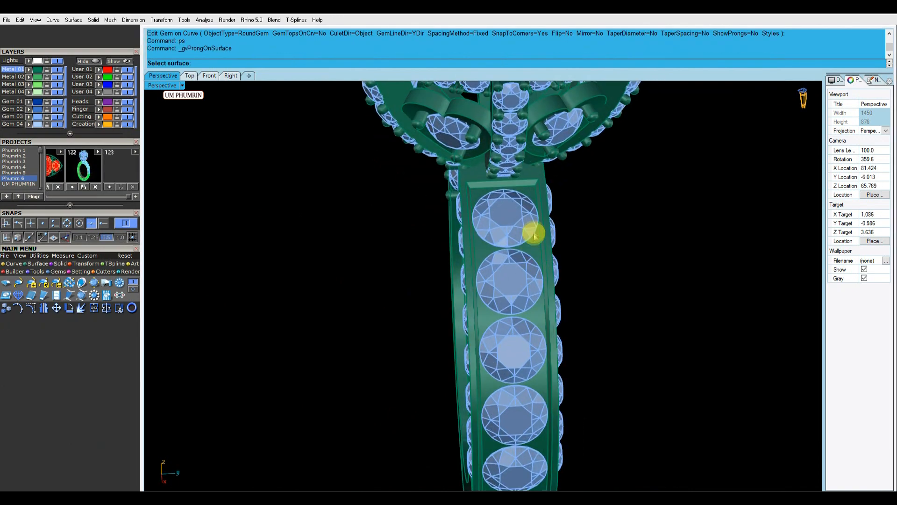
scroll(535, 257, "up", 2)
left_click(534, 250)
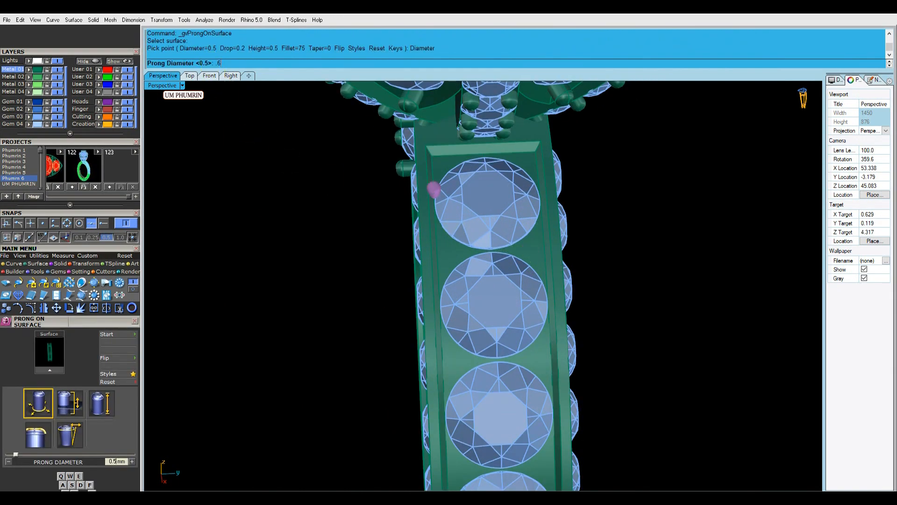
scroll(357, 139, "down", 4)
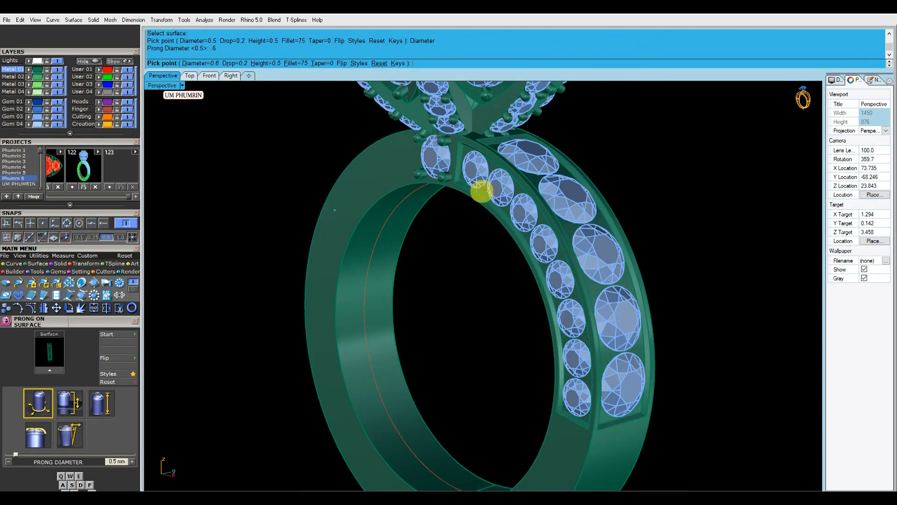
scroll(481, 192, "up", 3)
scroll(577, 140, "down", 3)
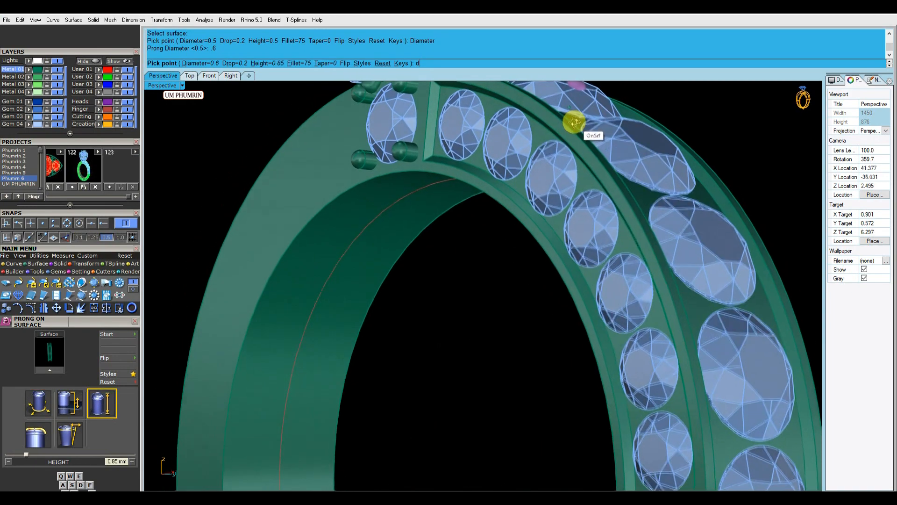
scroll(574, 131, "up", 3)
type("d")
right_click_drag(572, 140, 503, 267)
scroll(504, 202, "up", 2)
right_click_drag(505, 184, 511, 303)
scroll(505, 305, "up", 1)
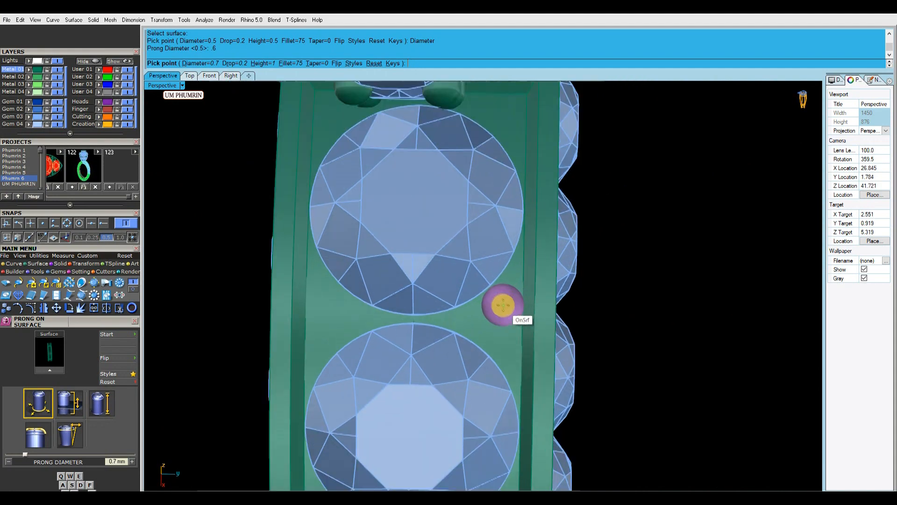
scroll(502, 306, "up", 2)
right_click_drag(494, 252, 501, 258)
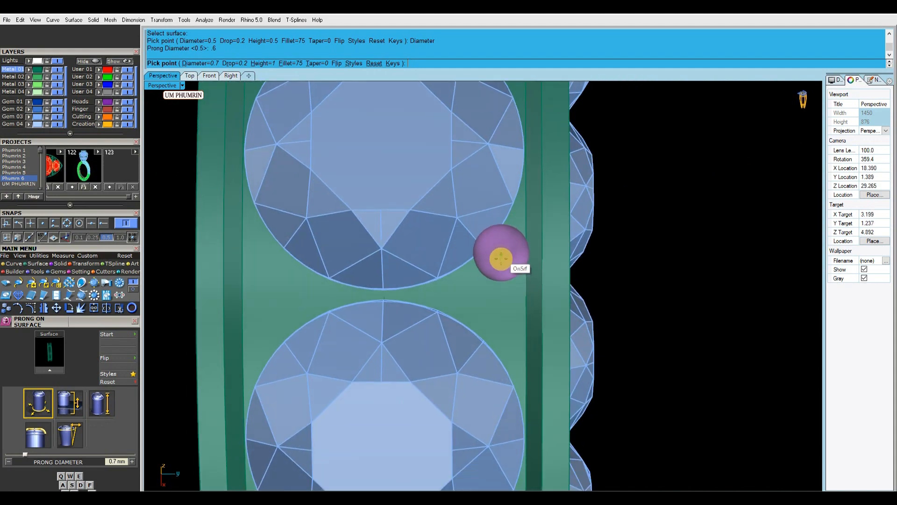
- Place prong pairs along one edge of the outer panel at the first two gaps between the large gems
right_click_drag(498, 318, 491, 271, "shift")
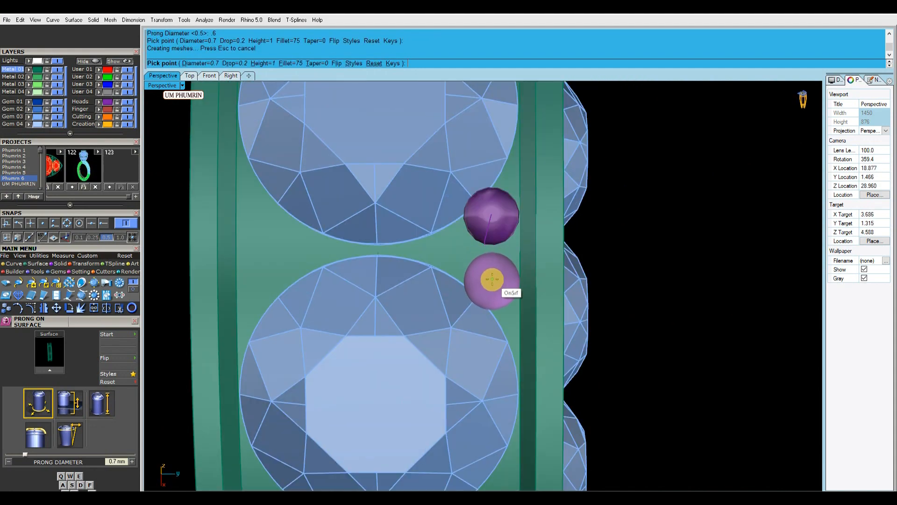
left_click(492, 279)
scroll(492, 276, "down", 5)
right_click_drag(492, 316, 486, 275)
scroll(492, 288, "up", 5)
left_click(482, 249)
left_click(483, 287)
- Place prong pairs along the same edge at the remaining two gaps between the large gems
scroll(485, 290, "down", 6)
right_click_drag(489, 323, 486, 300)
scroll(482, 296, "up", 4)
left_click(485, 287)
left_click(483, 301)
scroll(483, 295, "down", 5)
scroll(484, 296, "up", 5)
right_click_drag(488, 342, 484, 299, "shift")
left_click(487, 322)
- Place a single prong beside each end gem, at the lower and upper ends of the row, and finish the prongs
scroll(487, 322, "down", 7)
scroll(489, 338, "up", 9)
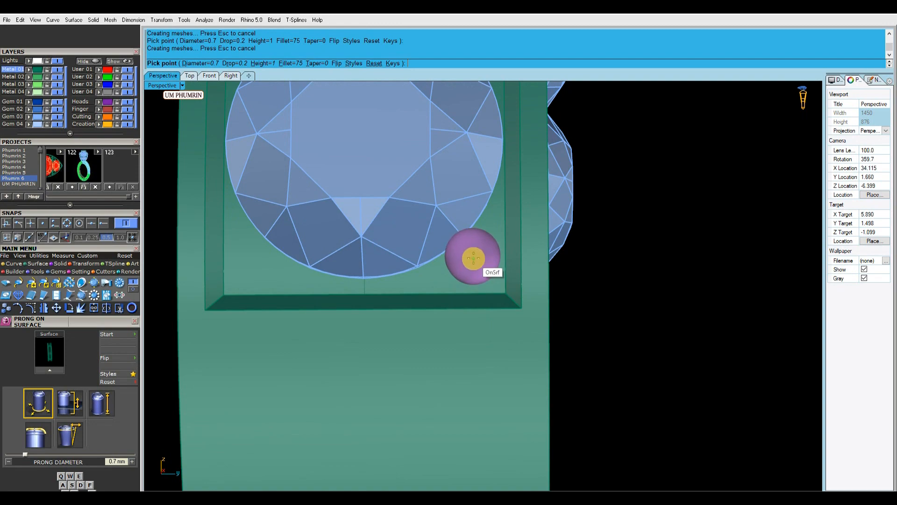
left_click(476, 254)
scroll(477, 252, "down", 11)
right_click_drag(477, 255, 491, 334)
scroll(491, 280, "down", 4)
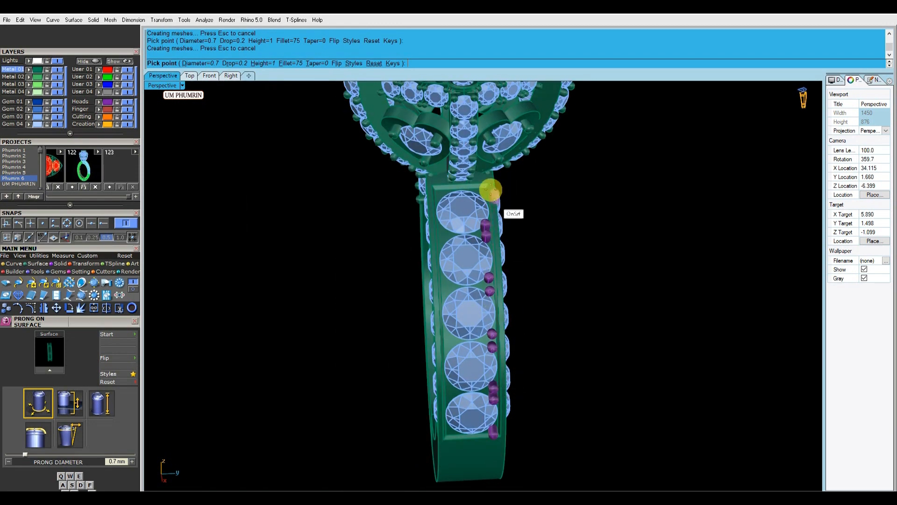
scroll(490, 194, "up", 9)
right_click_drag(481, 175, 477, 215, "shift")
scroll(477, 216, "up", 8)
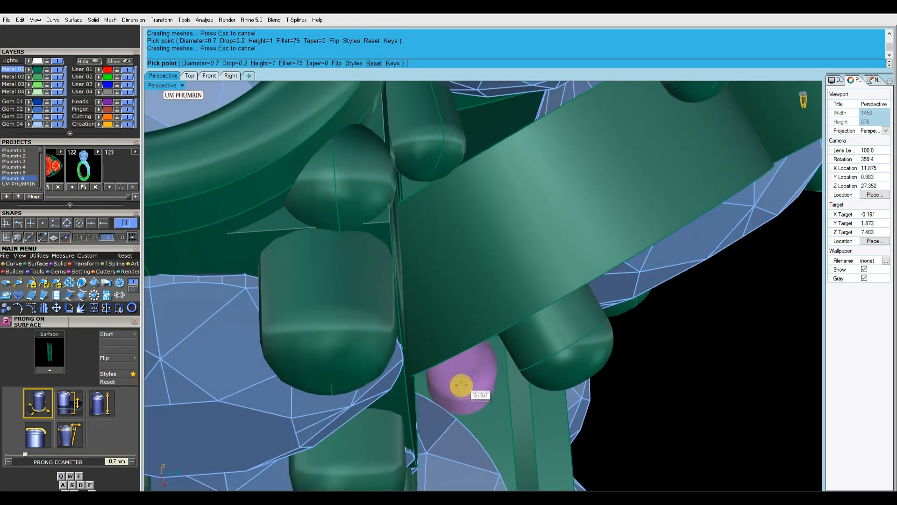
left_click(471, 402)
right_click(470, 401)
- Mirror the new prongs across the X axis to the panel's opposite edge and hide the isocurves of all these prongs
scroll(471, 401, "down", 15)
right_click_drag(471, 400, 507, 219)
left_click(108, 101)
key("F10")
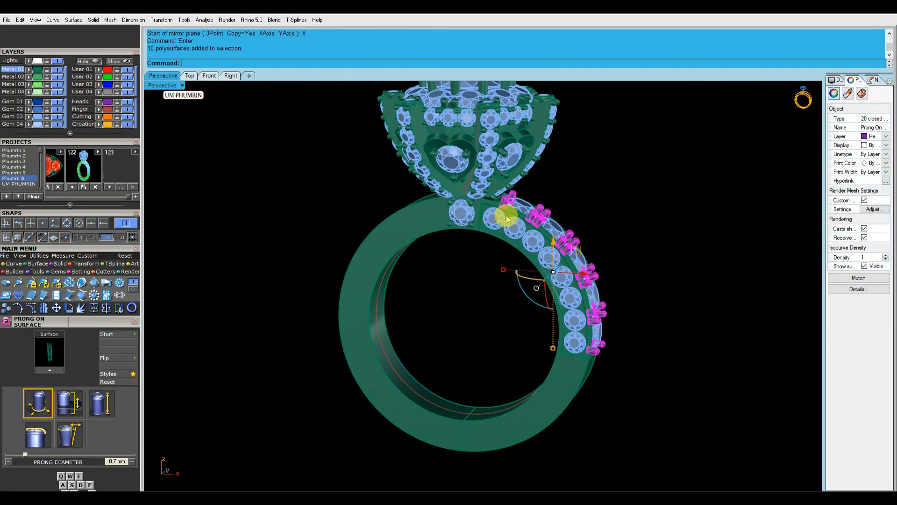
left_click(864, 266)
- Assign the outer panel's prongs to the Metal 01 layer
right_click_drag(691, 253, 487, 216)
left_click(632, 218)
scroll(584, 224, "up", 5)
left_click(585, 238)
left_click(485, 215)
left_click(29, 71)
- Start Prong on Surface for the small gem row in the shank's side recess
right_click_drag(411, 255, 715, 187)
scroll(299, 257, "down", 6)
scroll(498, 236, "up", 6)
type("ps")
key("Return")
scroll(491, 233, "up", 2)
mouse_move(472, 248)
right_mouse_down()
mouse_move(468, 213)
mouse_move(459, 229)
right_mouse_up()
scroll(458, 229, "up", 6)
right_click_drag(461, 213, 649, 216)
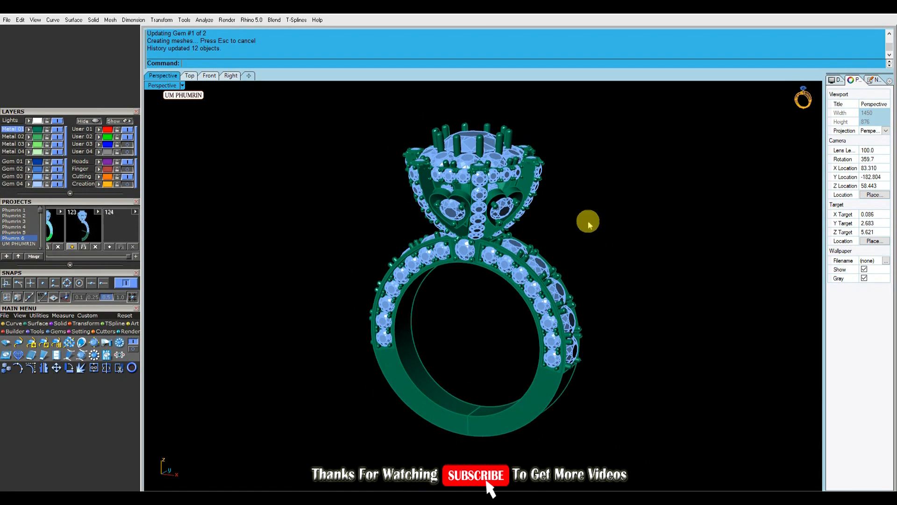
- Examine the assembled ring from the front, the side and angled views, including close-ups of the head
scroll(531, 206, "up", 3)
scroll(550, 214, "down", 1)
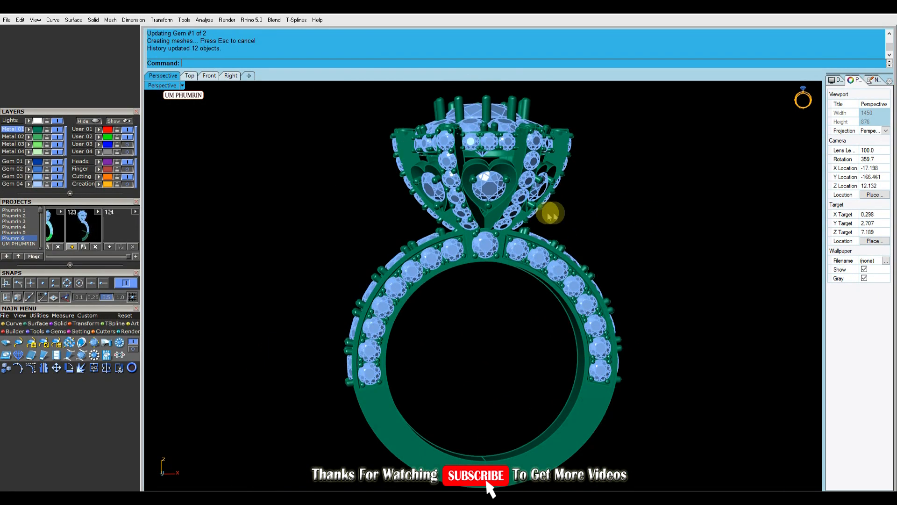
right_click_drag(550, 214, 553, 243)
right_click_drag(545, 233, 487, 277)
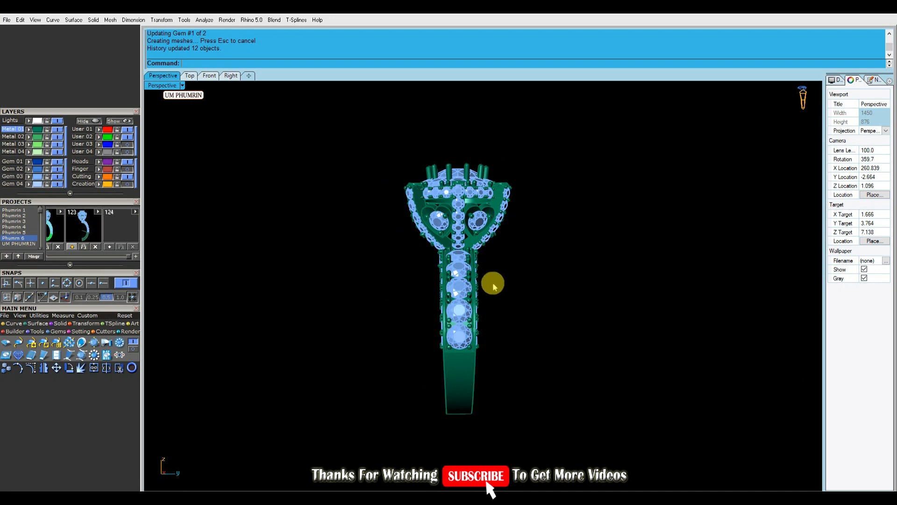
right_click_drag(482, 296, 587, 282)
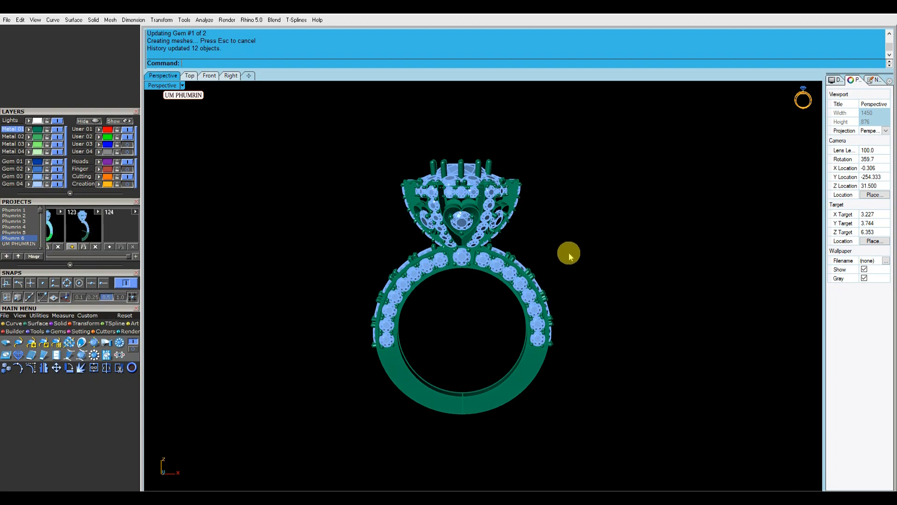
right_click_drag(568, 253, 557, 276)
scroll(444, 224, "up", 5)
scroll(444, 225, "up", 5)
scroll(468, 224, "down", 7)
right_click_drag(482, 230, 453, 264)
scroll(510, 219, "down", 6)
scroll(442, 260, "up", 4)
- Delete five of the six matching pieces around the ring's head
left_click(430, 253)
left_click(392, 229, "shift")
right_click_drag(393, 230, 559, 240)
left_click(519, 270, "shift")
left_click(556, 245, "shift")
key("Delete")
right_click_drag(521, 270, 605, 268)
left_click(421, 236)
key("Delete")
- Polar array the remaining head piece around the origin with 6 items over 360 degrees
scroll(521, 188, "up", 3)
left_click(521, 188)
scroll(521, 188, "down", 4)
type("A")
key("Return")
type("0")
key("Return")
key("Return")
key("Return")
key("Return")
key("Escape")
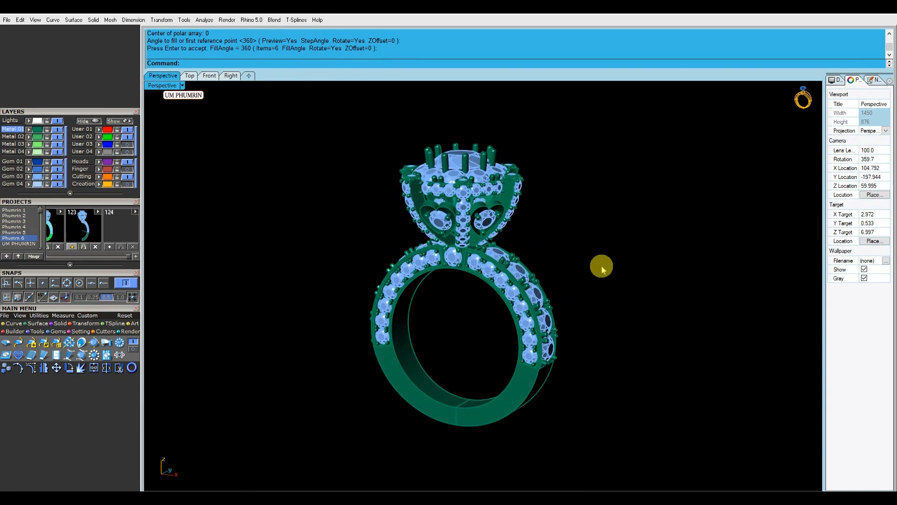
- Inspect the ring from several angles and display the Top view in Working Shade
right_click_drag(602, 267, 595, 244)
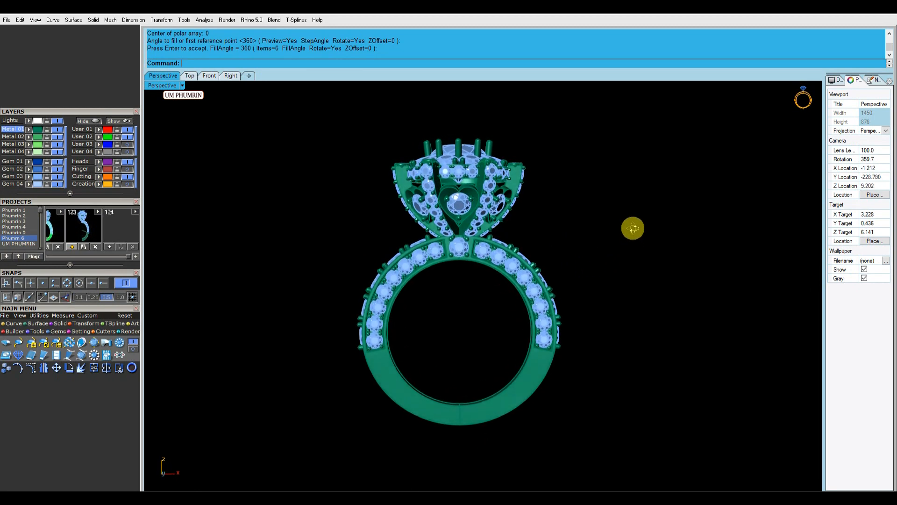
right_click_drag(633, 229, 578, 263)
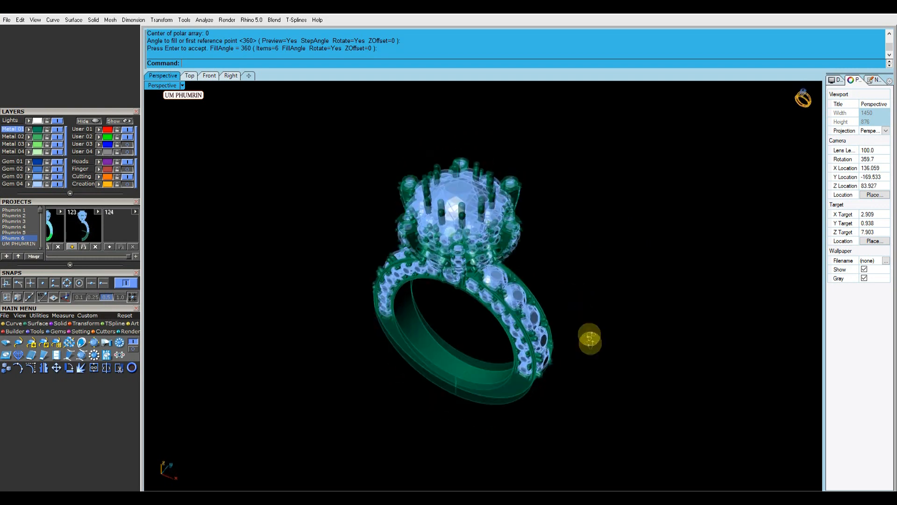
right_click_drag(591, 340, 587, 269)
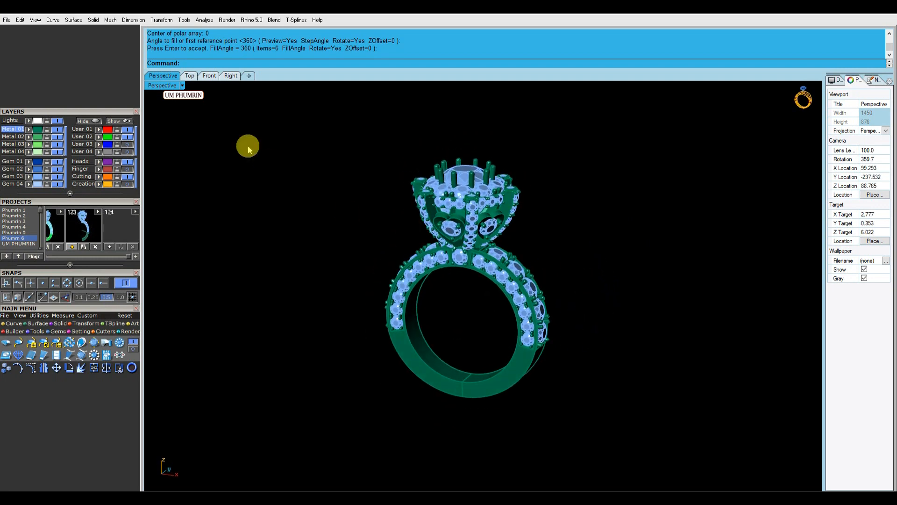
left_click(192, 78)
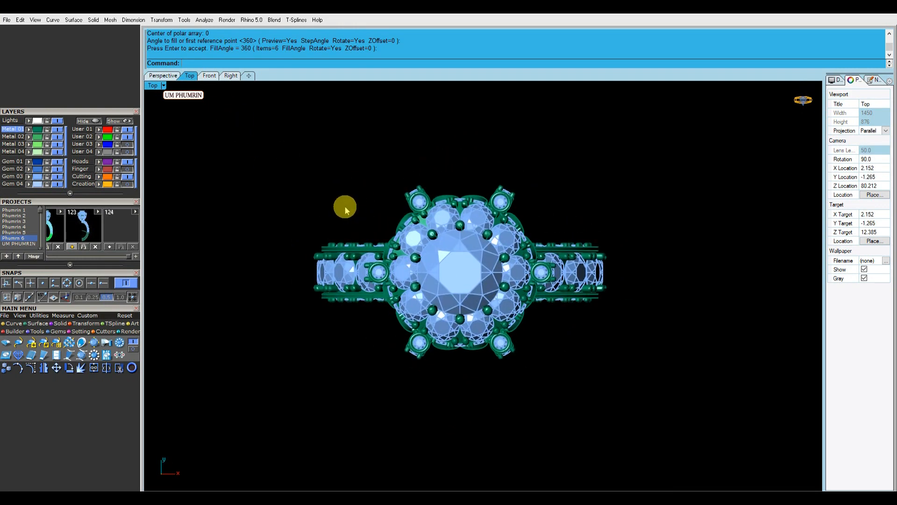
left_click(153, 86)
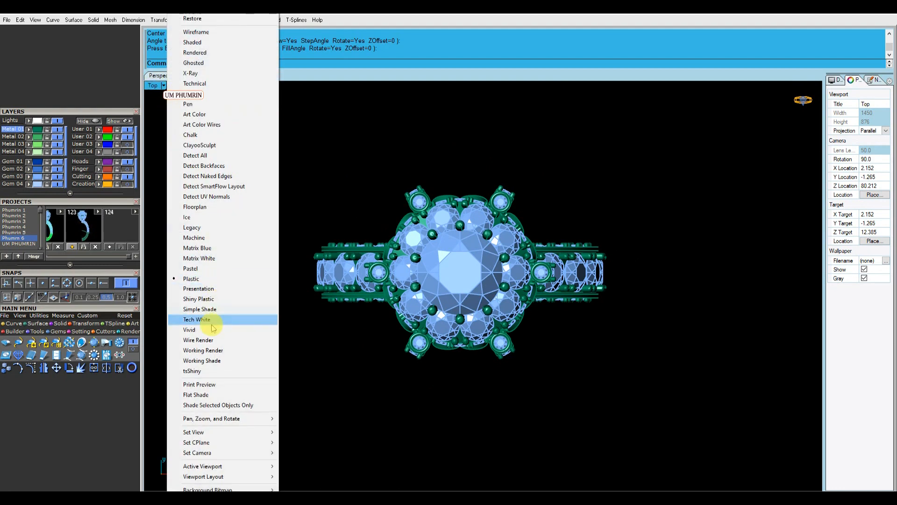
left_click(221, 358)
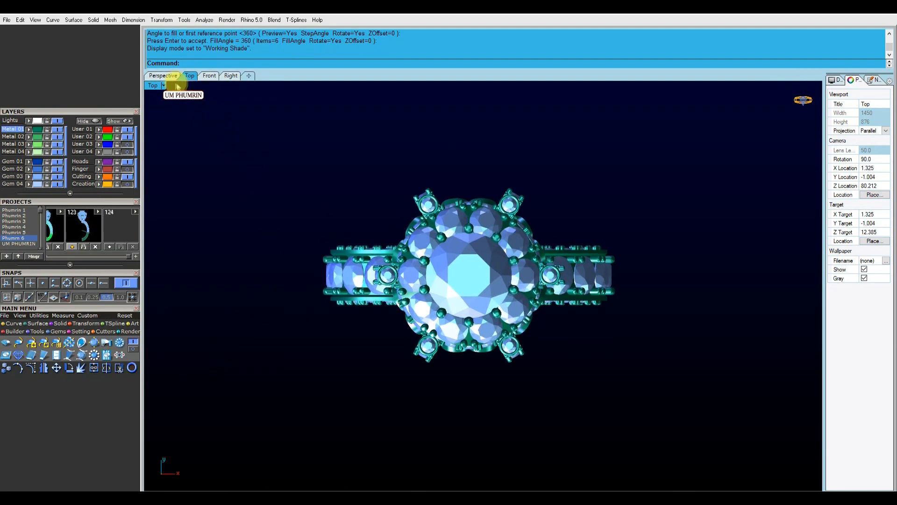
- Display the Perspective view in Working Shade and inspect the ring
left_click(163, 75)
left_click(162, 85)
left_click(229, 361)
right_click_drag(254, 339, 305, 287)
- Set the Perspective view's display mode to Plastic and save the model
left_click(162, 85)
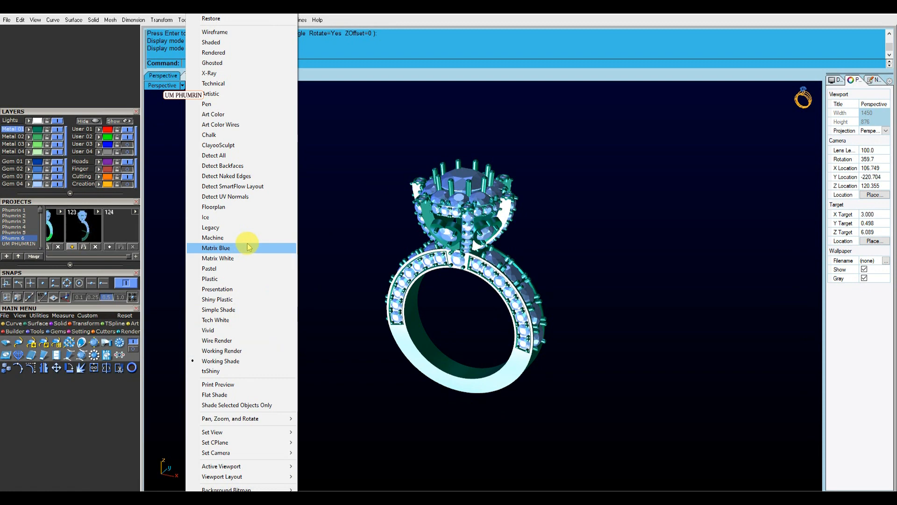
left_click(227, 279)
mouse_move(309, 256)
right_mouse_down()
mouse_move(314, 241)
mouse_move(336, 234)
mouse_move(320, 259)
mouse_move(332, 214)
mouse_move(320, 214)
mouse_move(299, 242)
right_mouse_up()
key("ctrl+s")
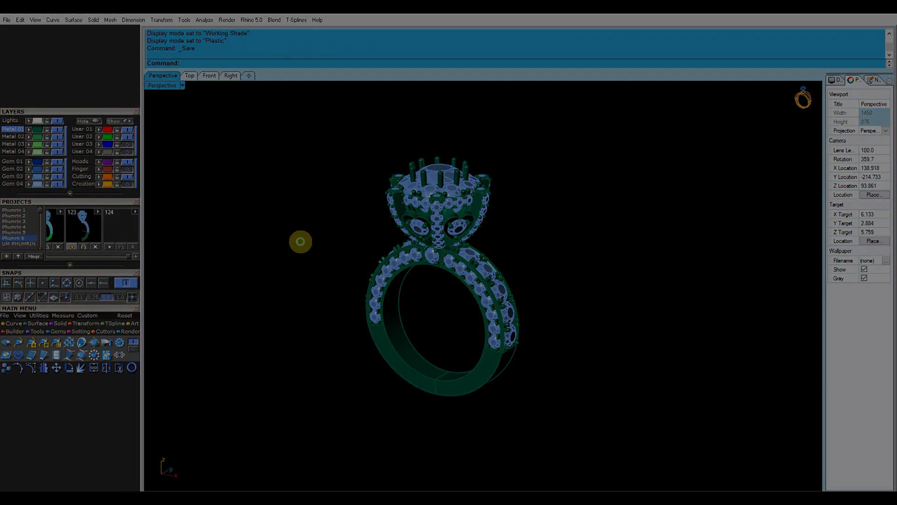